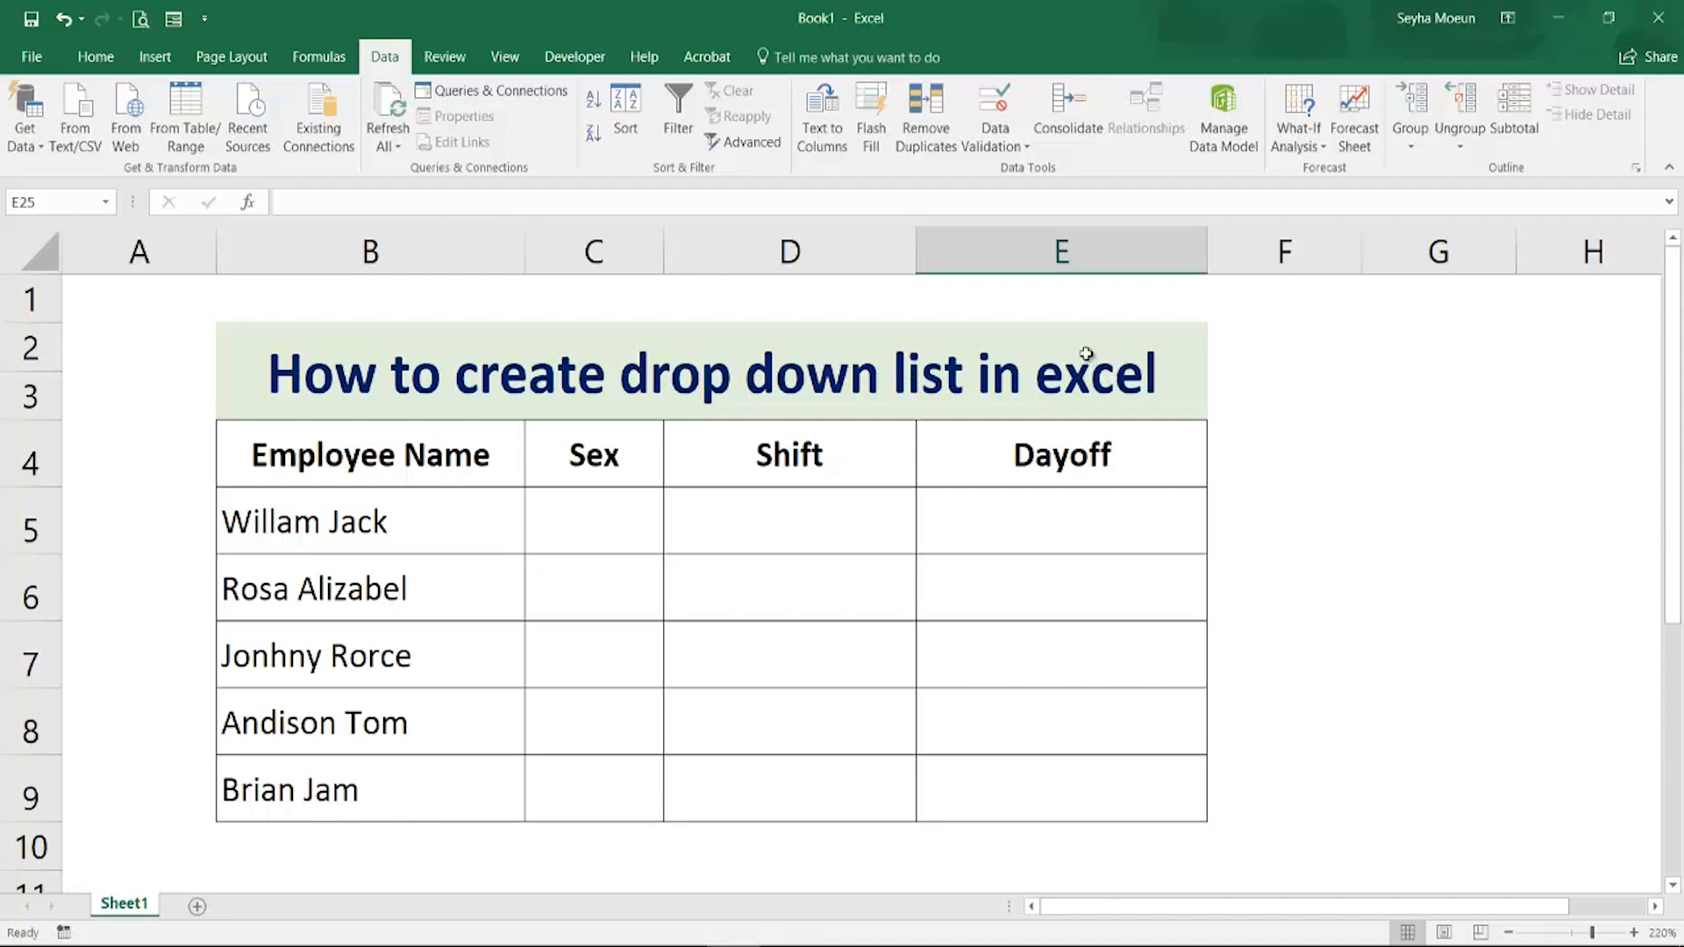
Enter M, F, M, M and M in the Sex column for the five employees
left_click(594, 528)
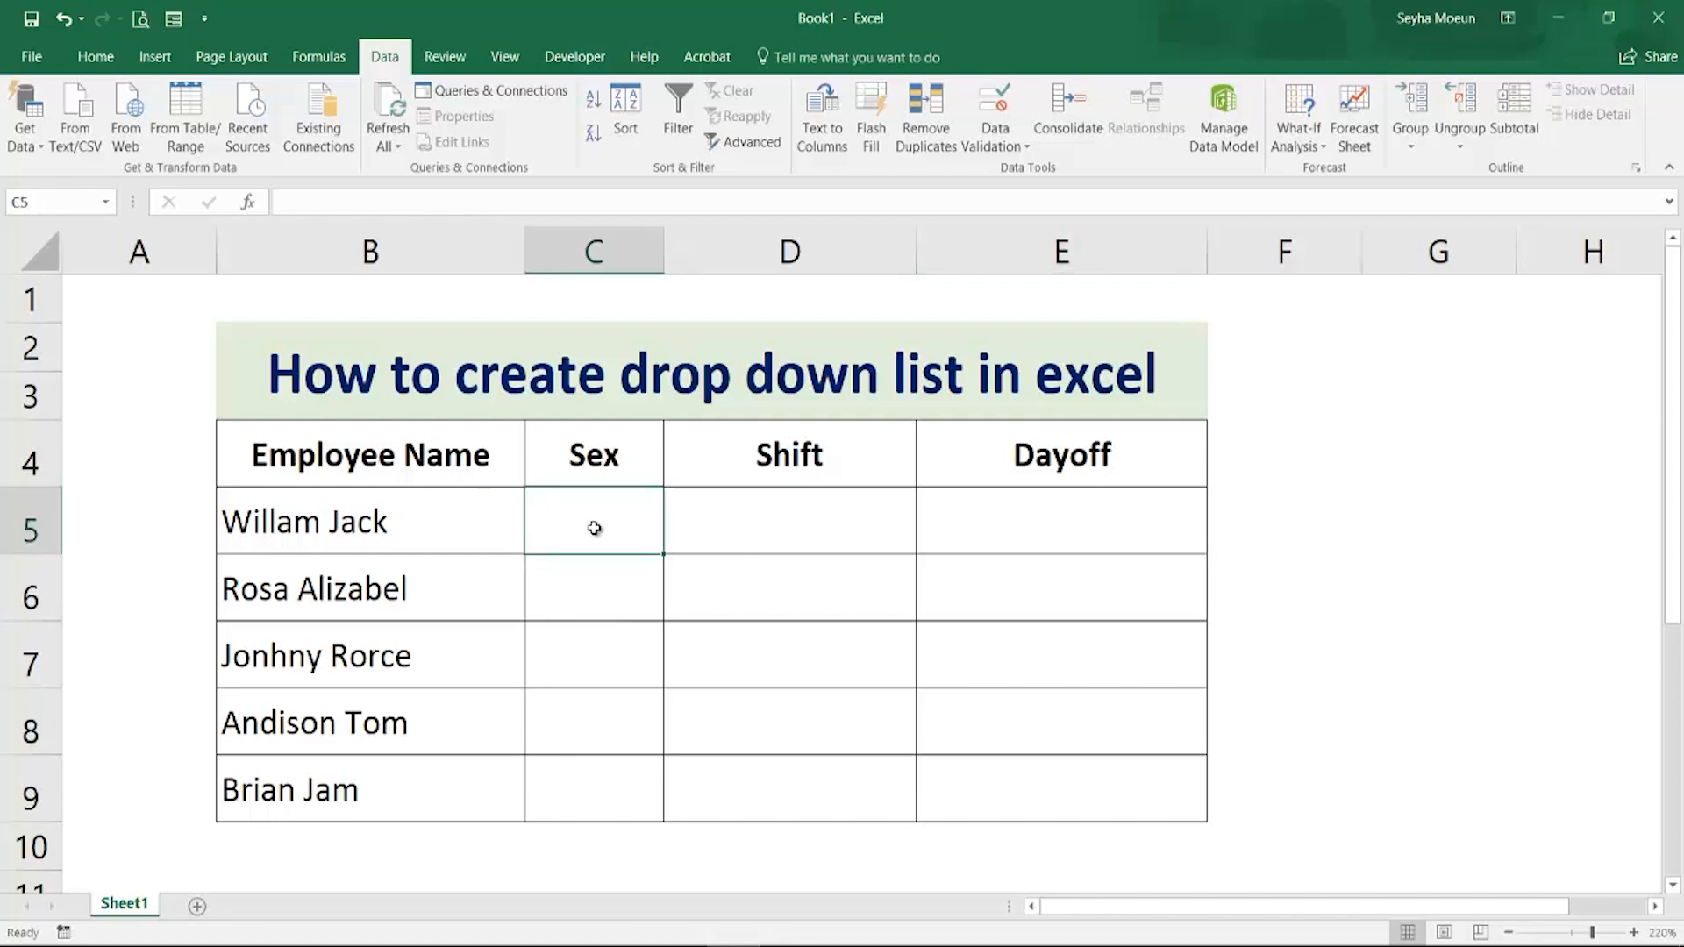
type("M")
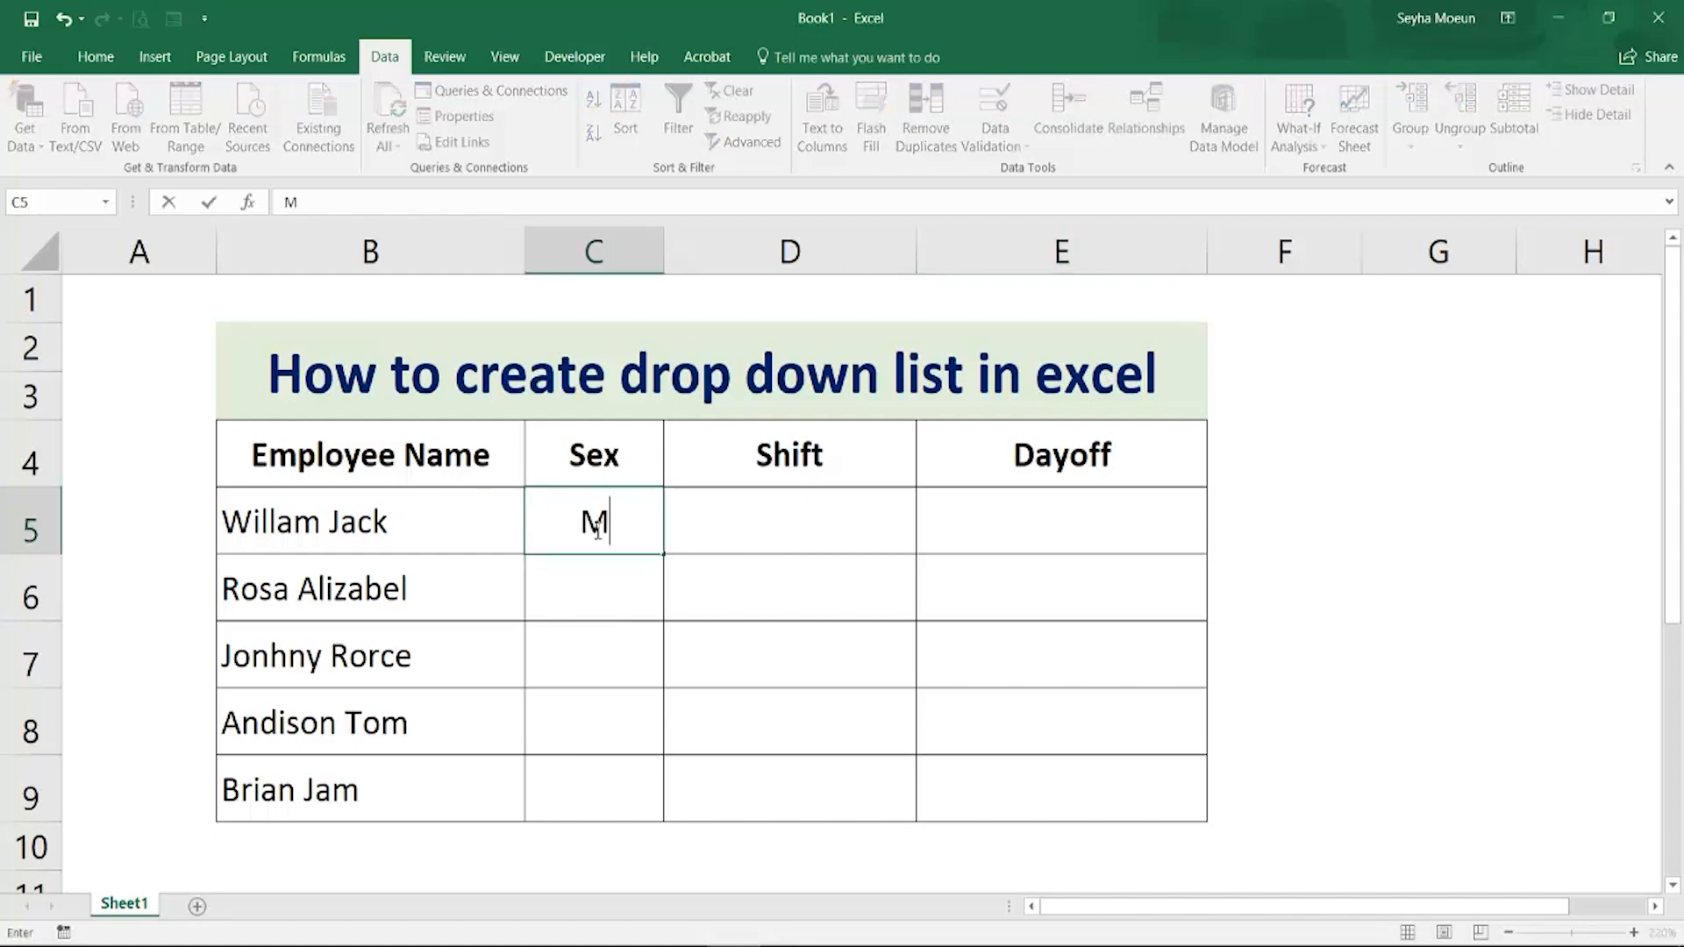
key("Return")
type("F")
key("Return")
type("M")
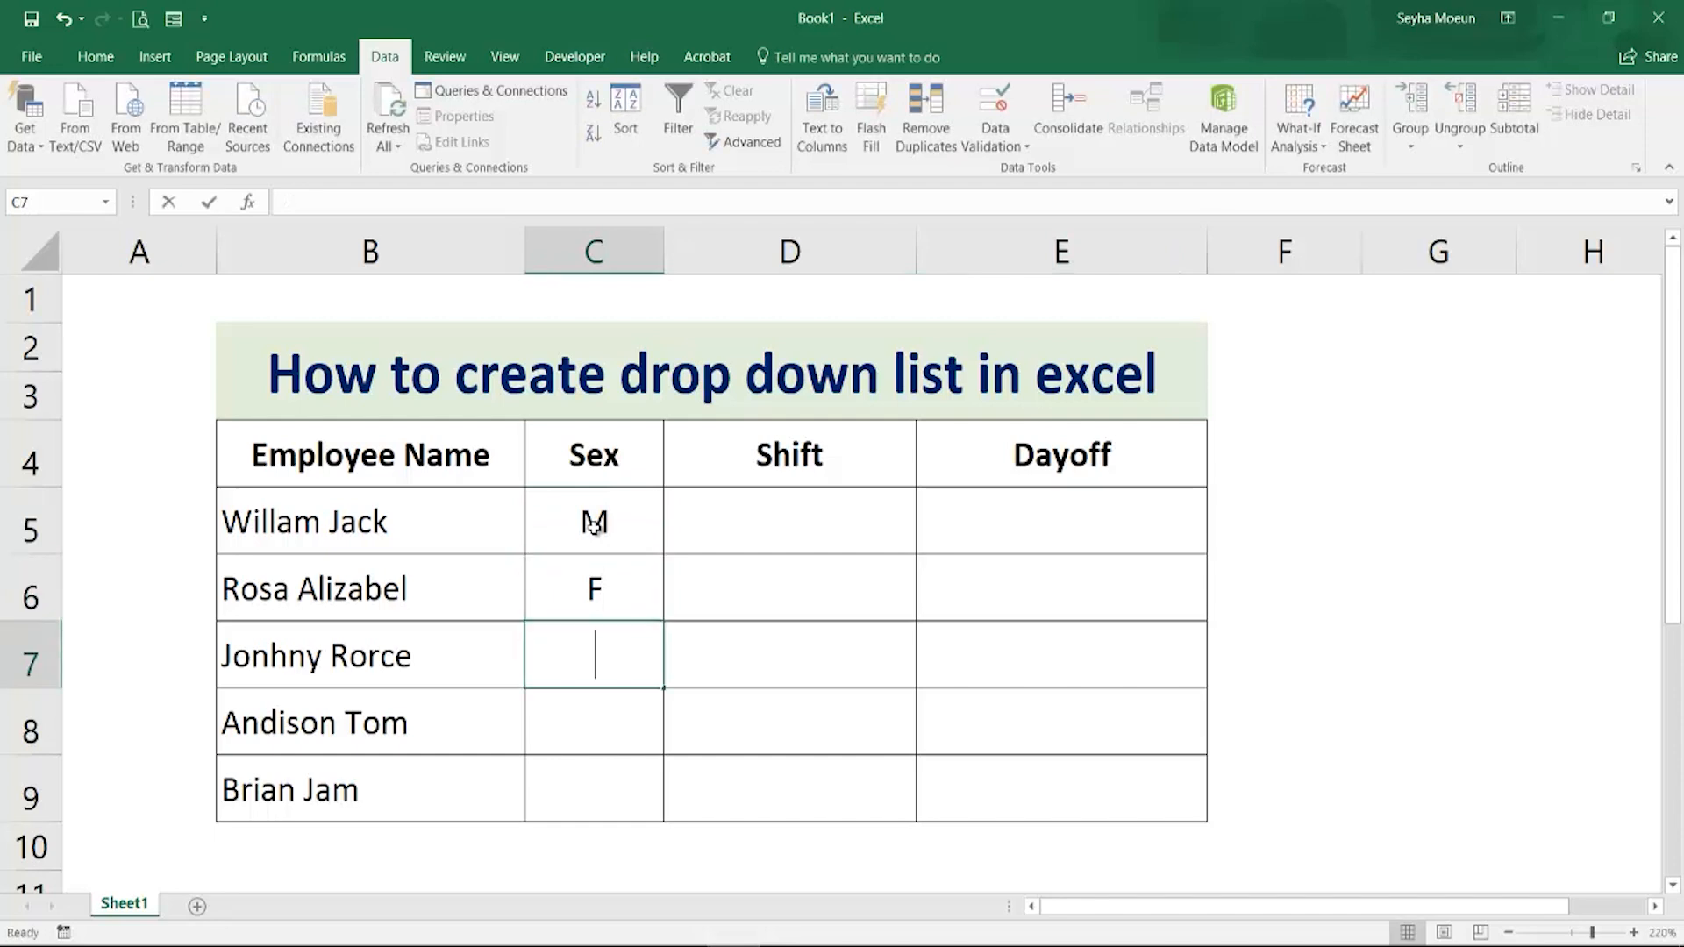
key("Return")
type("m")
key("BackSpace")
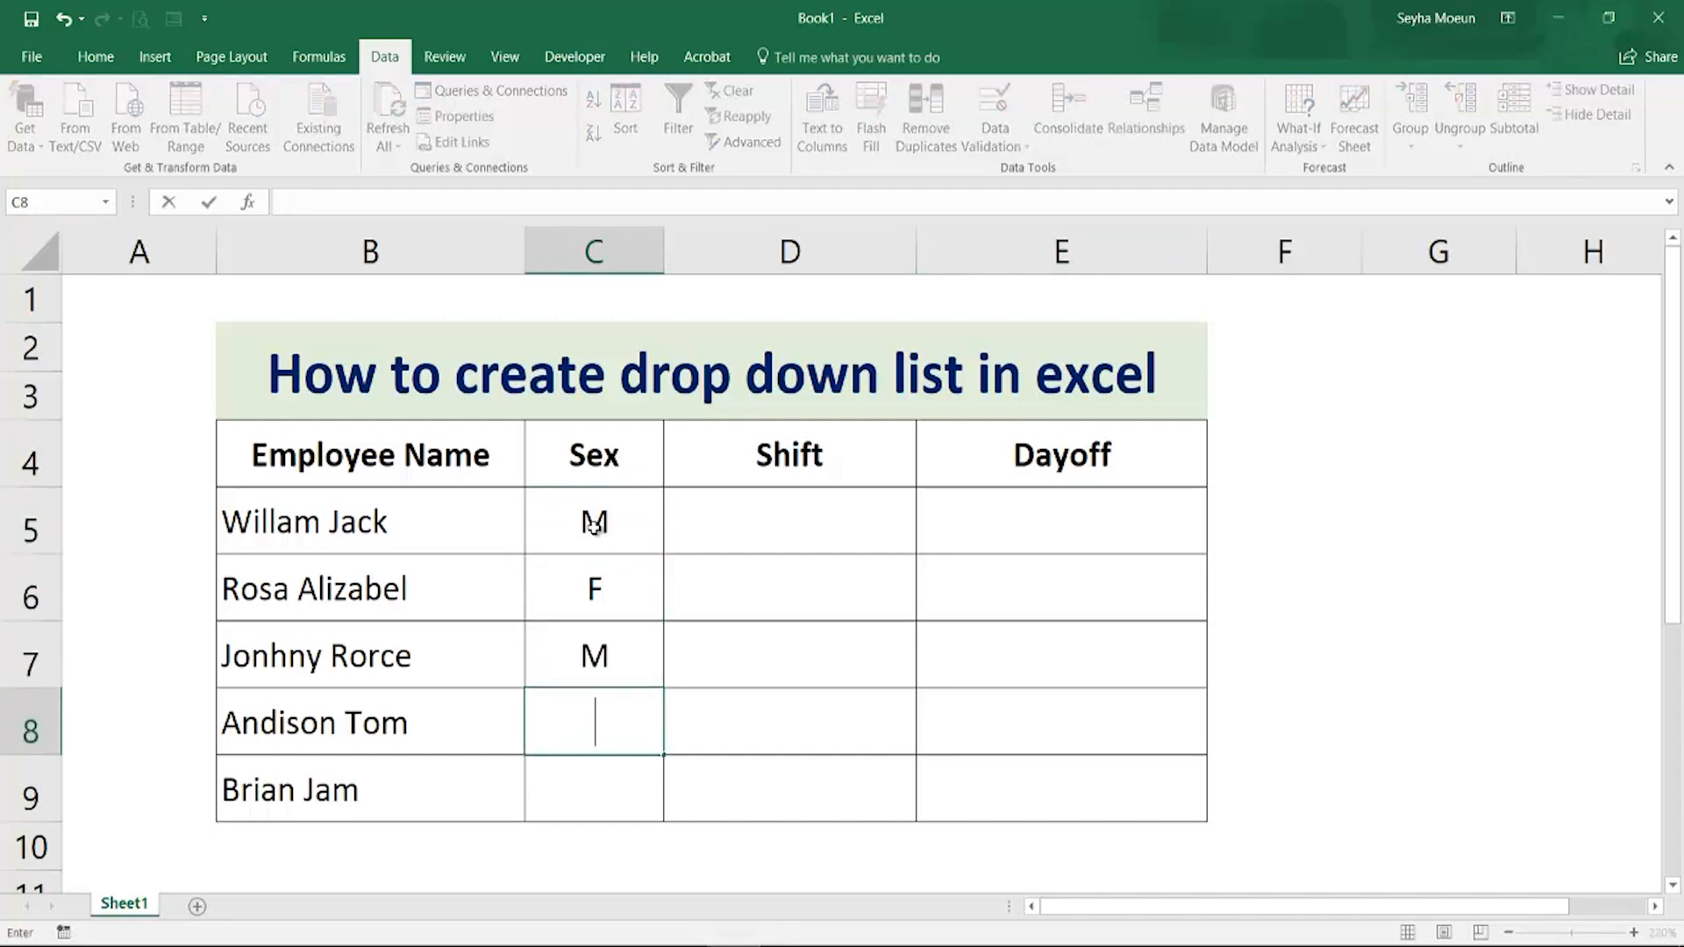
type("M")
key("Return")
type("M")
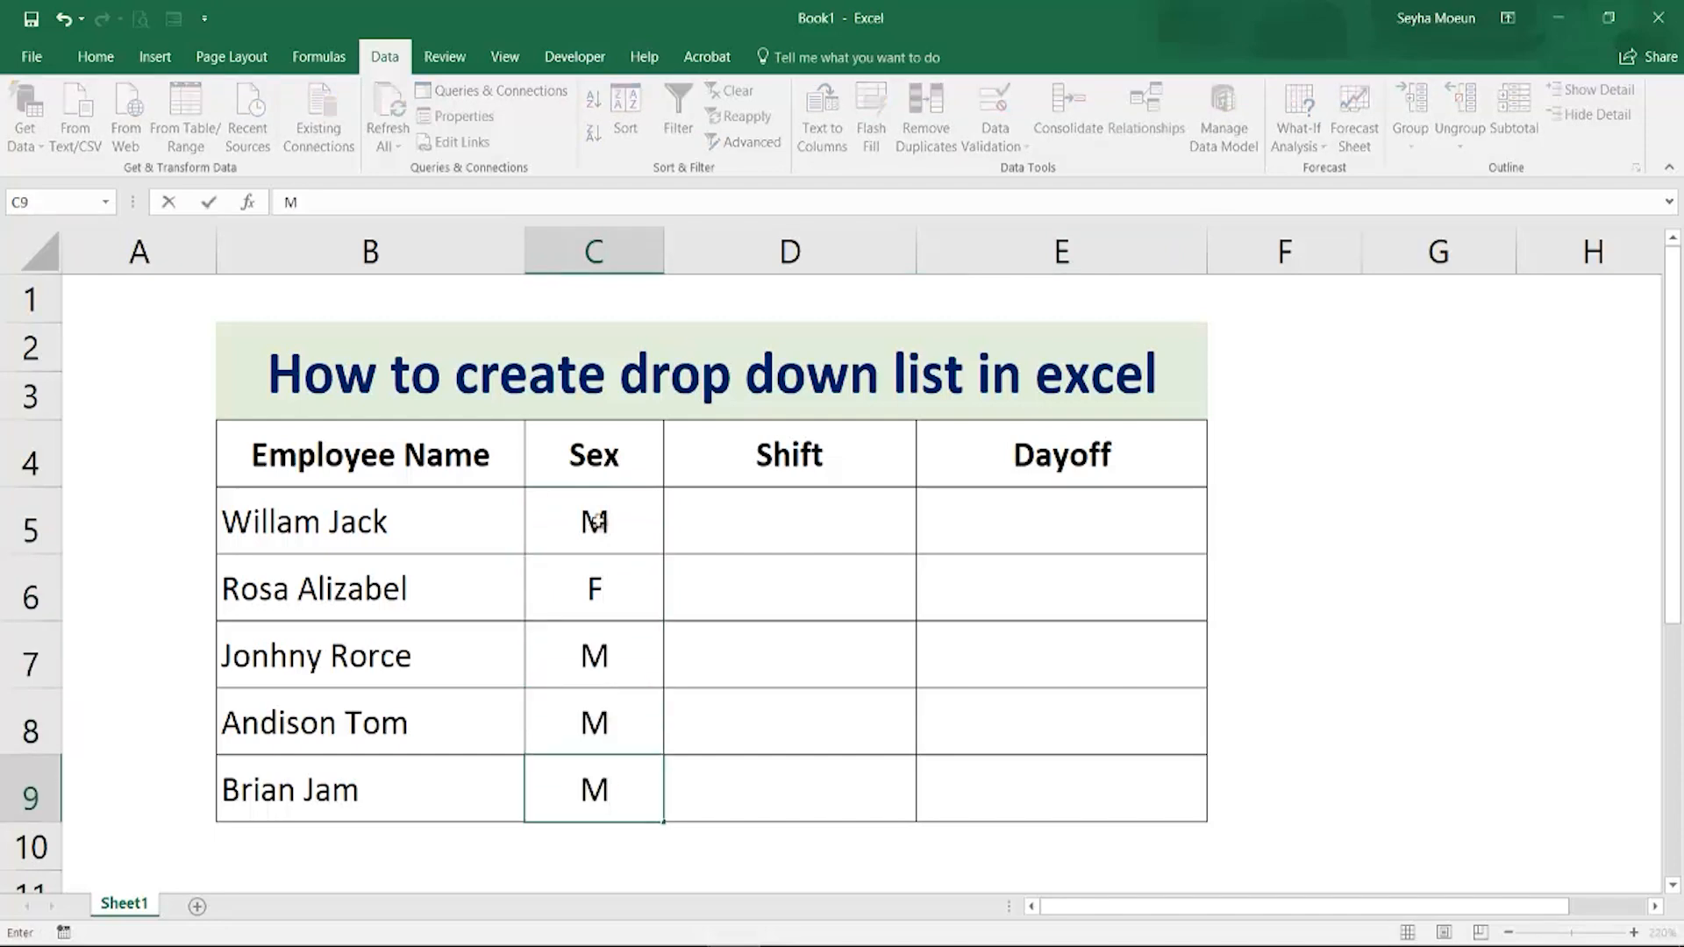
Enter Day, Night, Night, Day and Day in the Shift column for the five employees
left_click(777, 517)
double_click(776, 517)
type("Day")
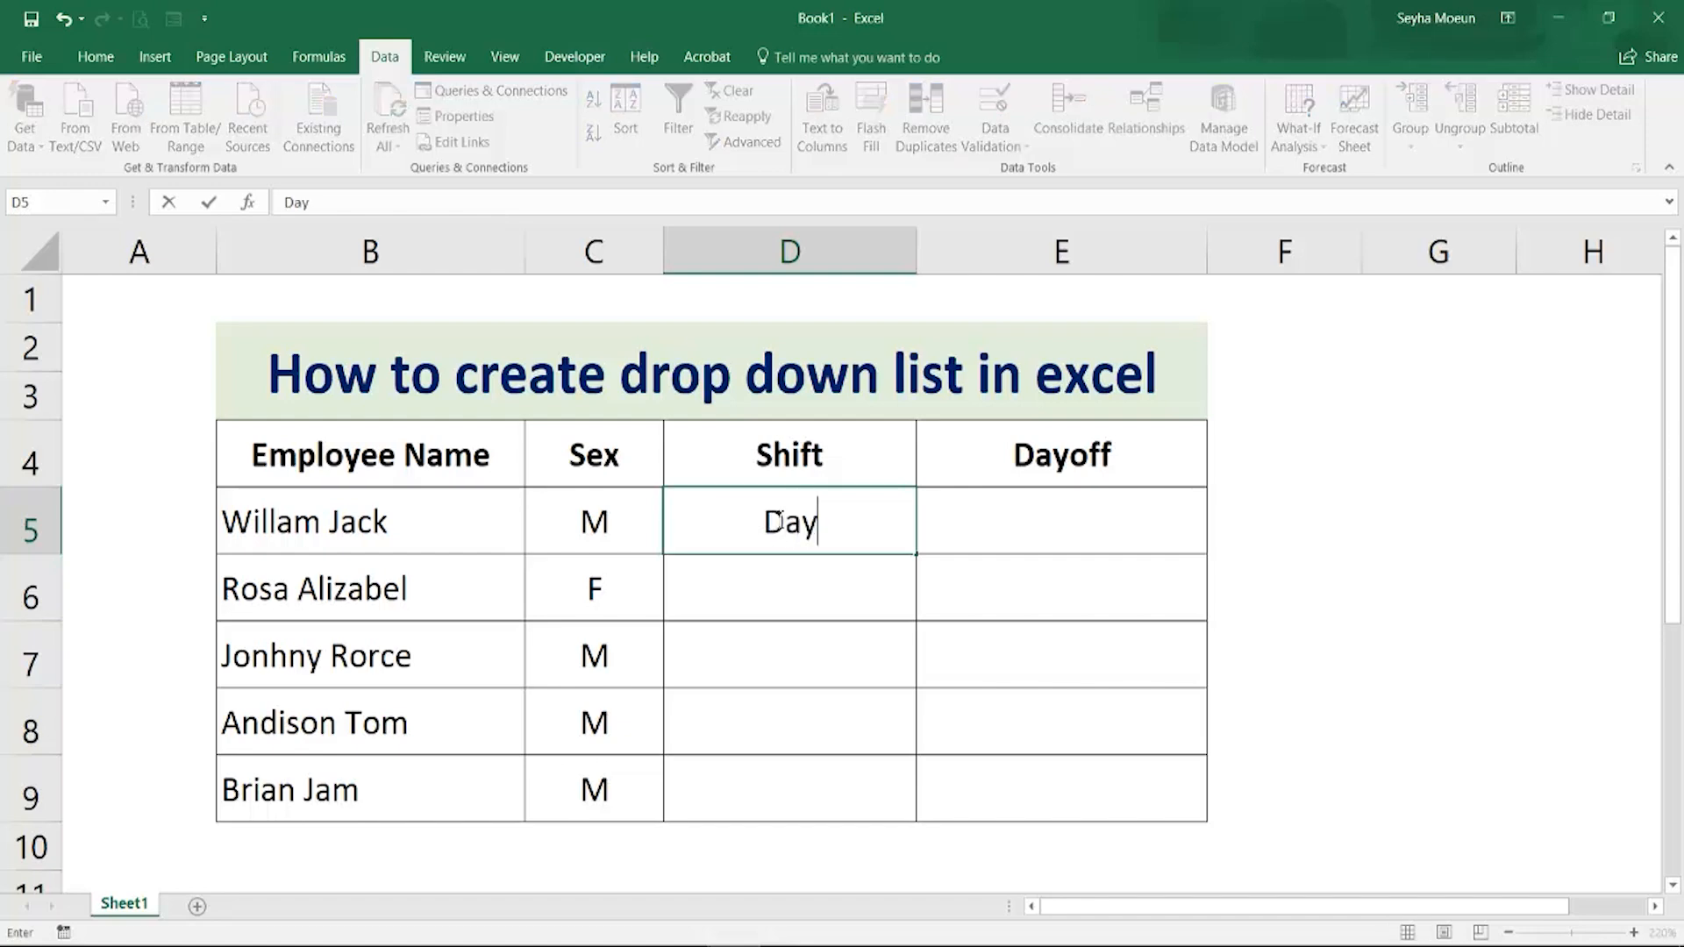
key("Return")
type("Night")
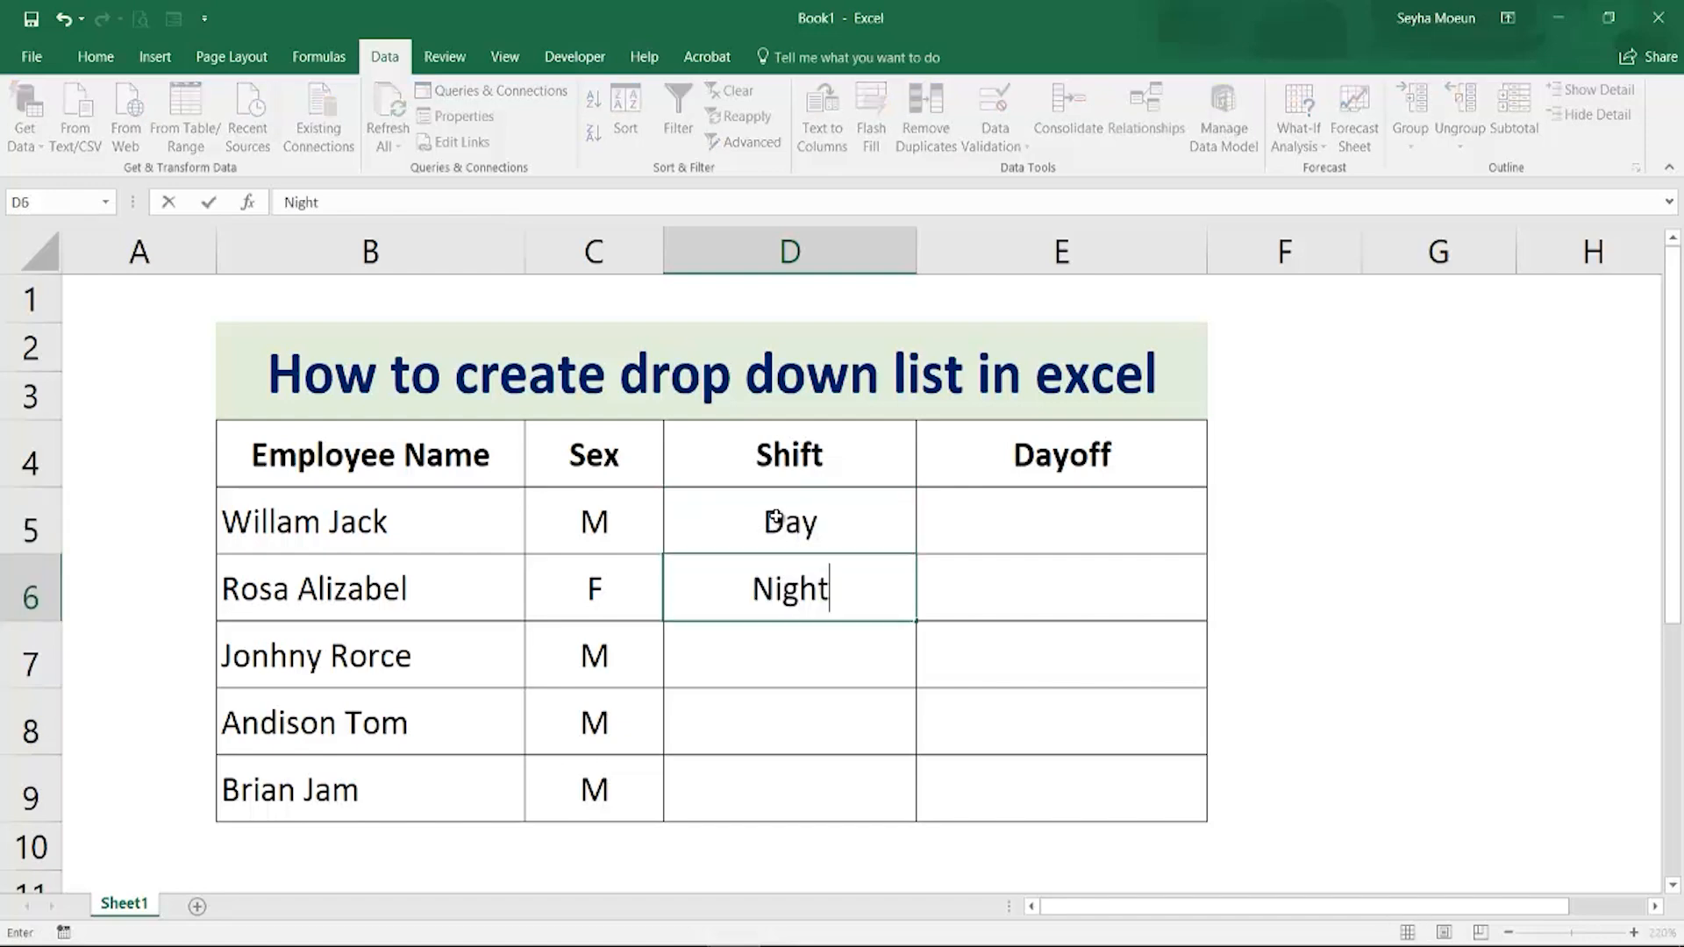
key("Return")
type("Night")
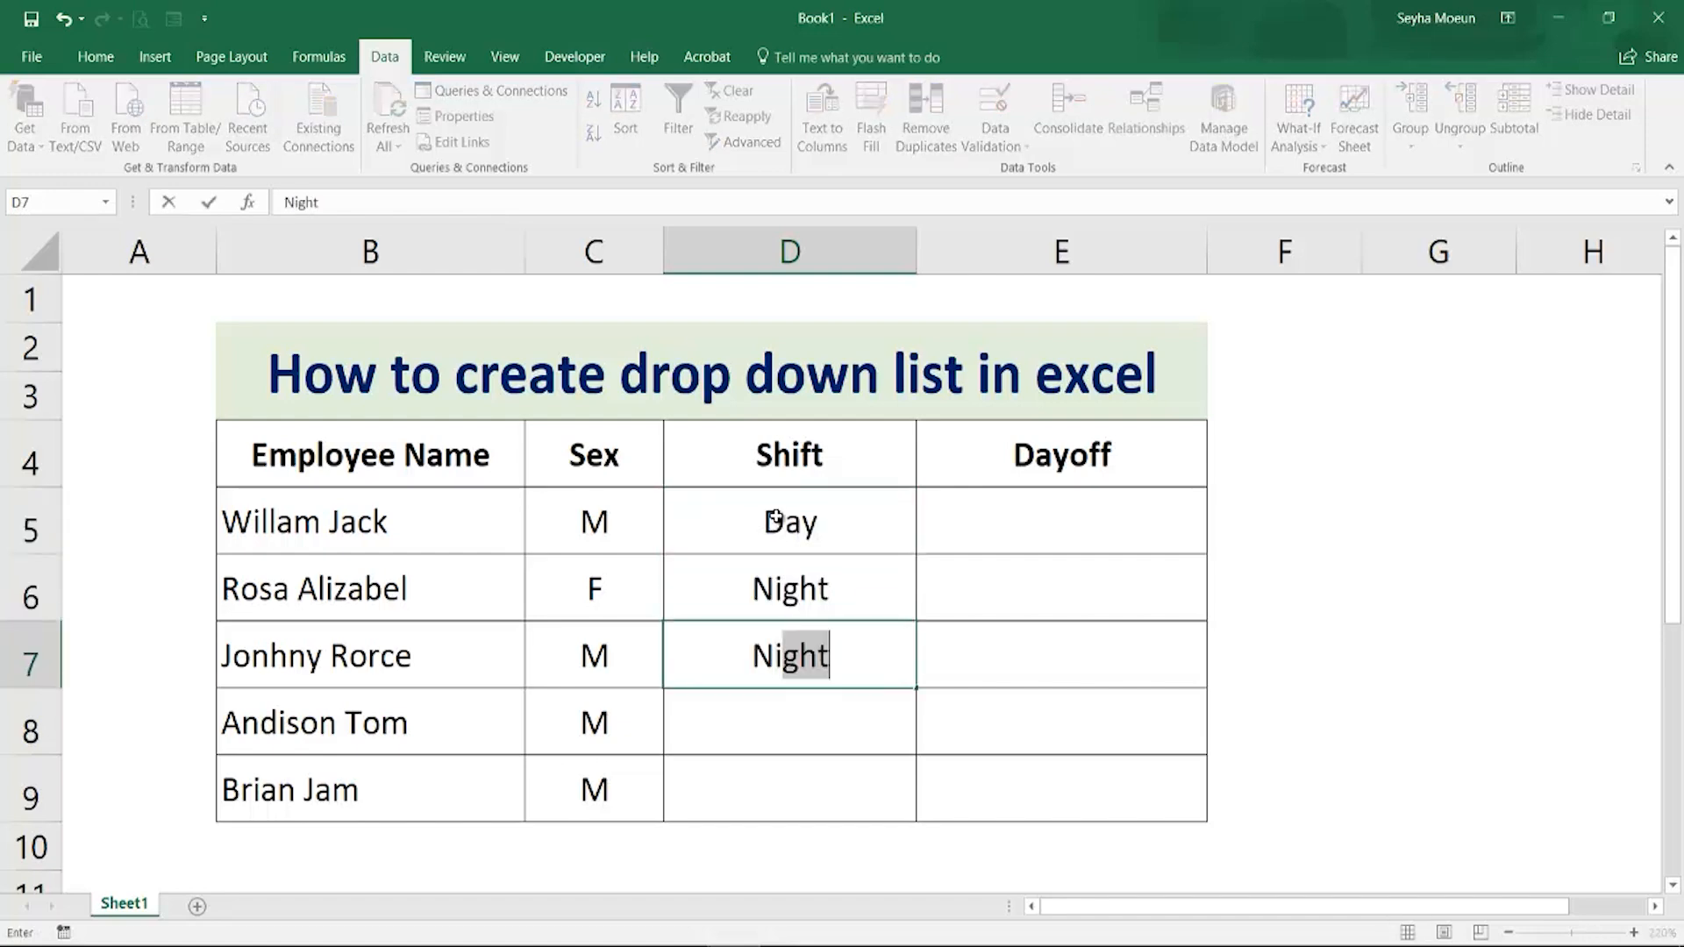
key("Return")
type("Day")
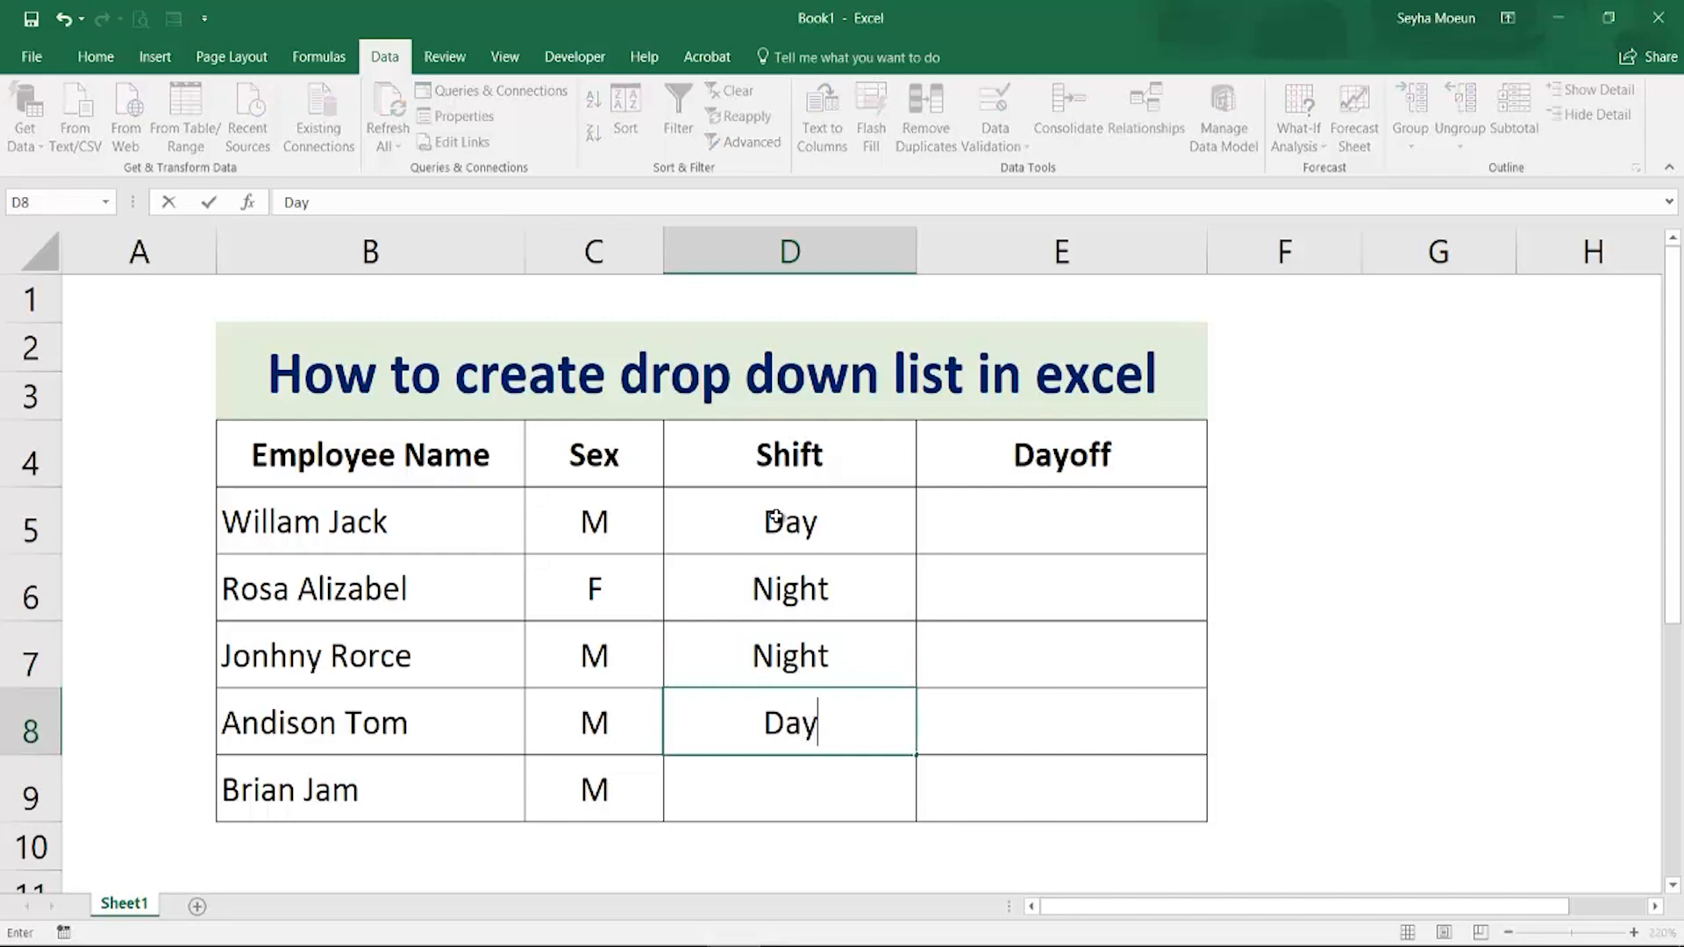
key("Return")
type("Day")
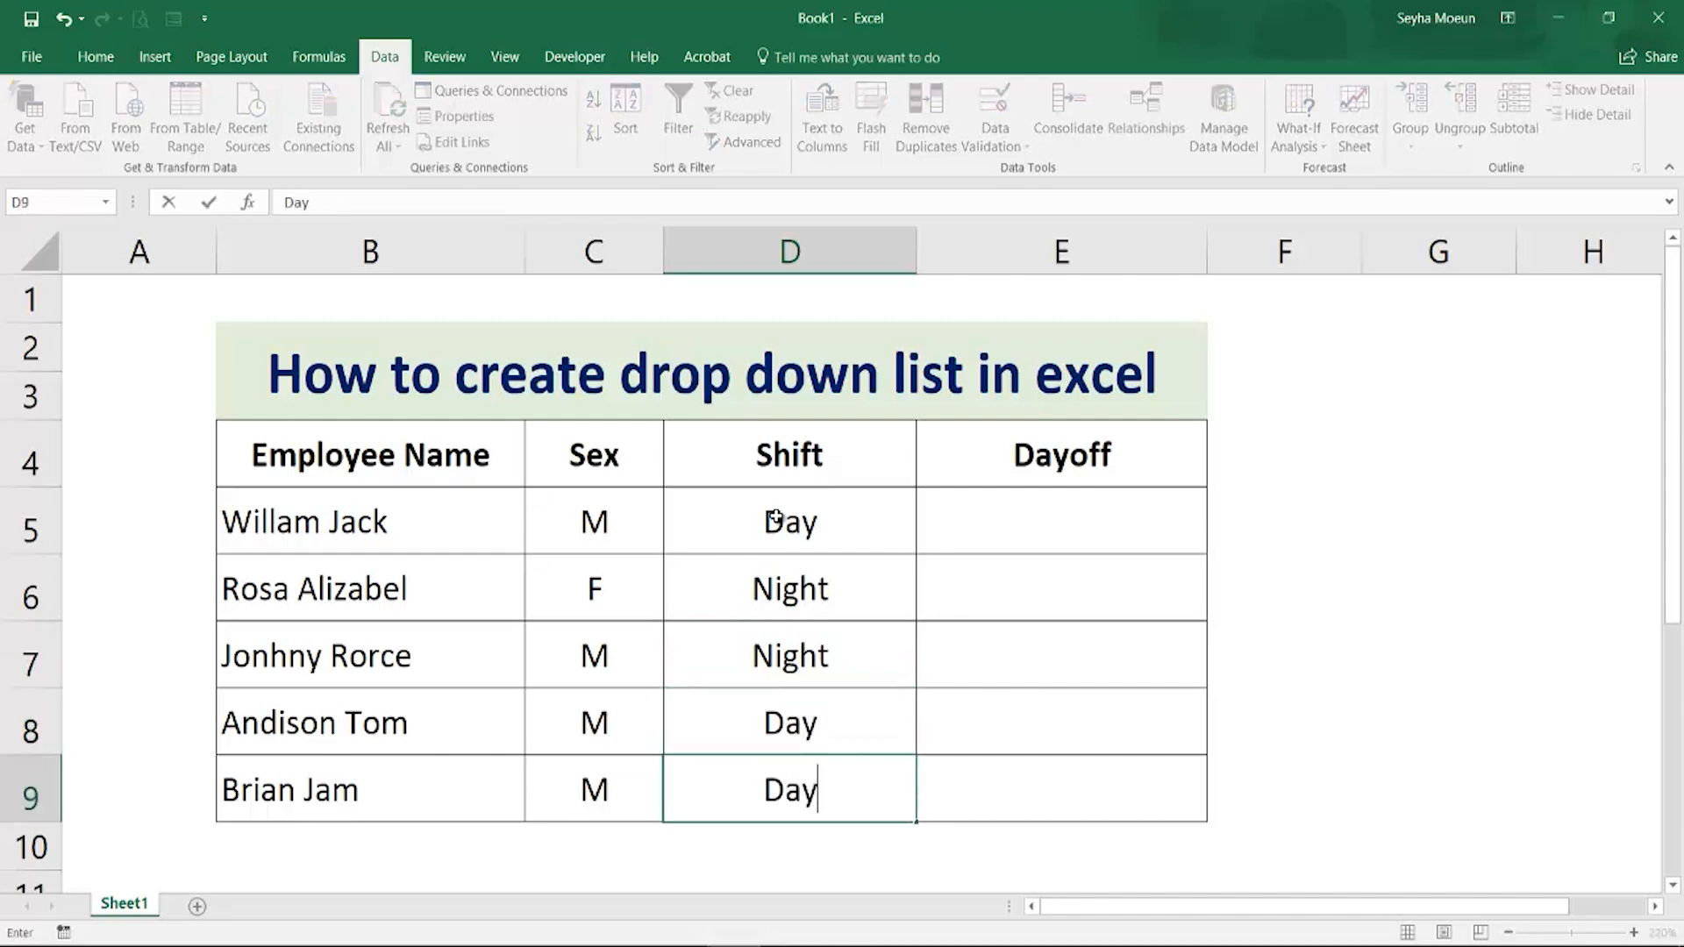
Enter Monday, Thursday and Friday in the Dayoff column for the first three employees
left_click(1060, 523)
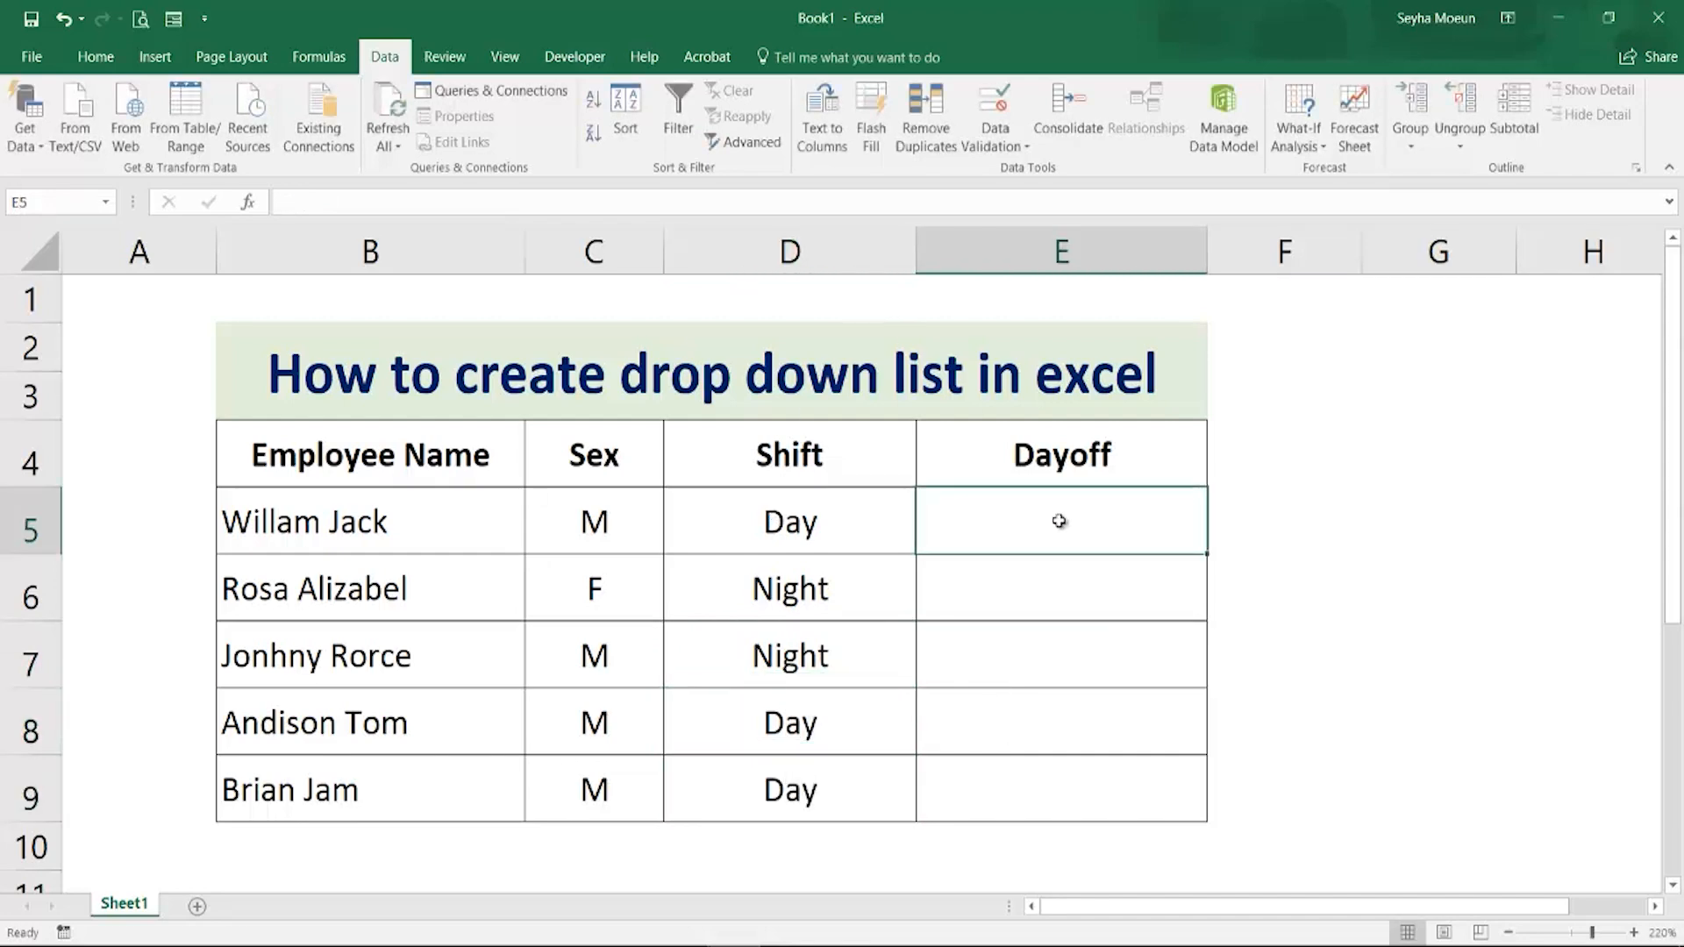
type("Monday")
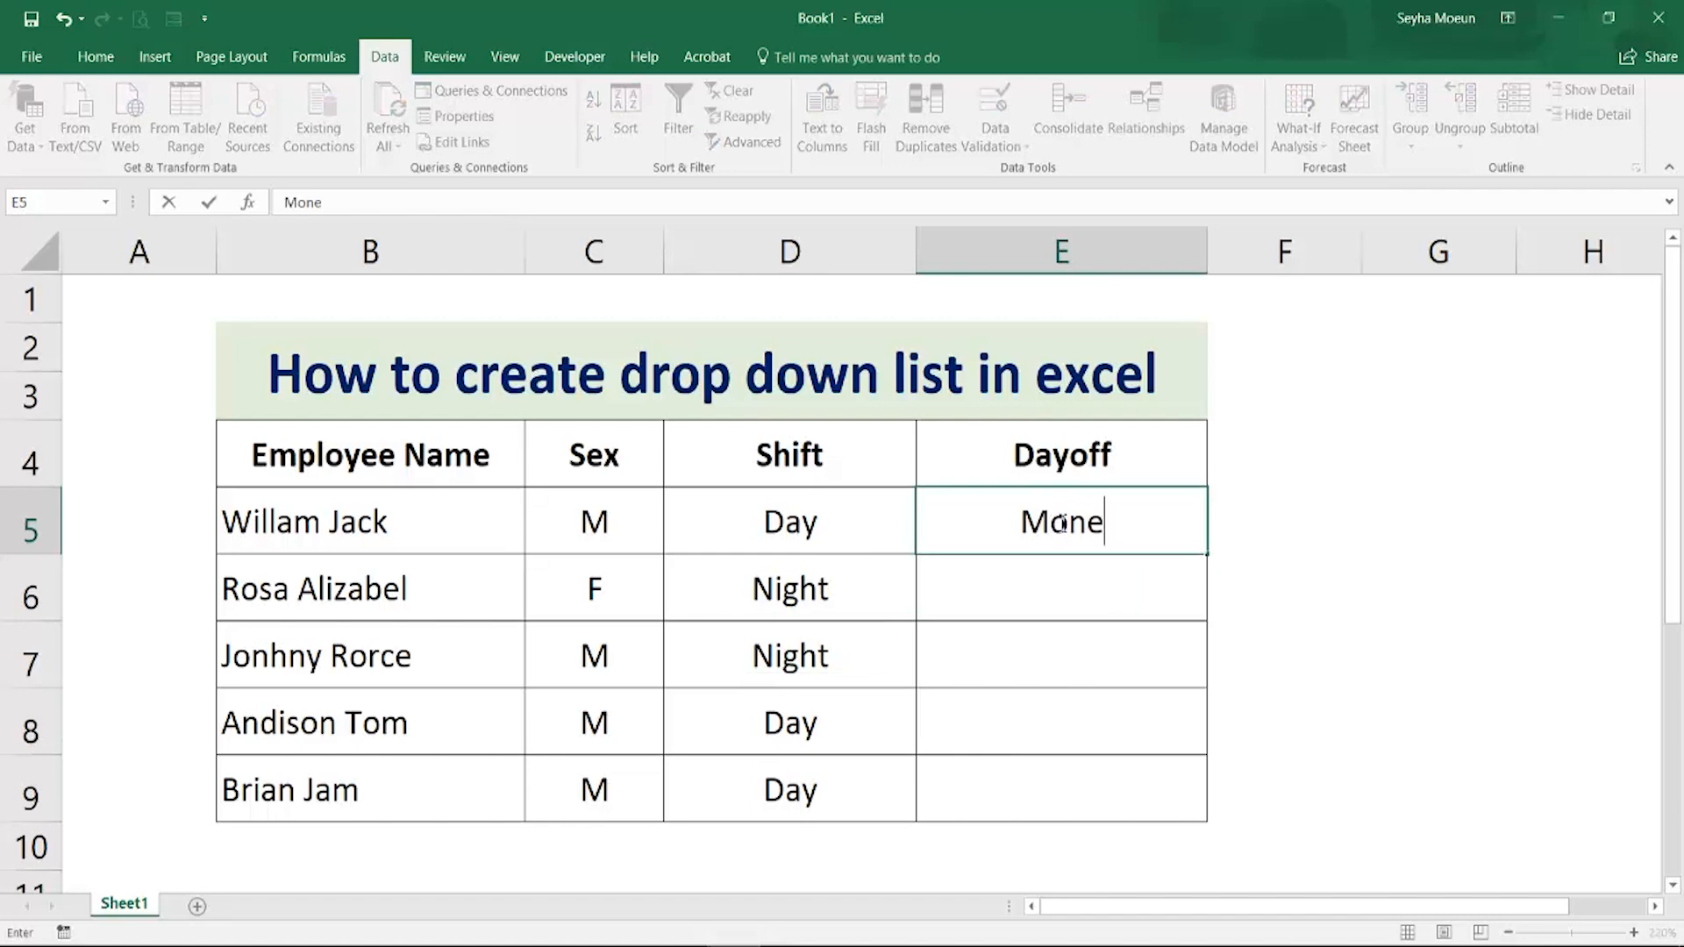
key("Return")
type("Th")
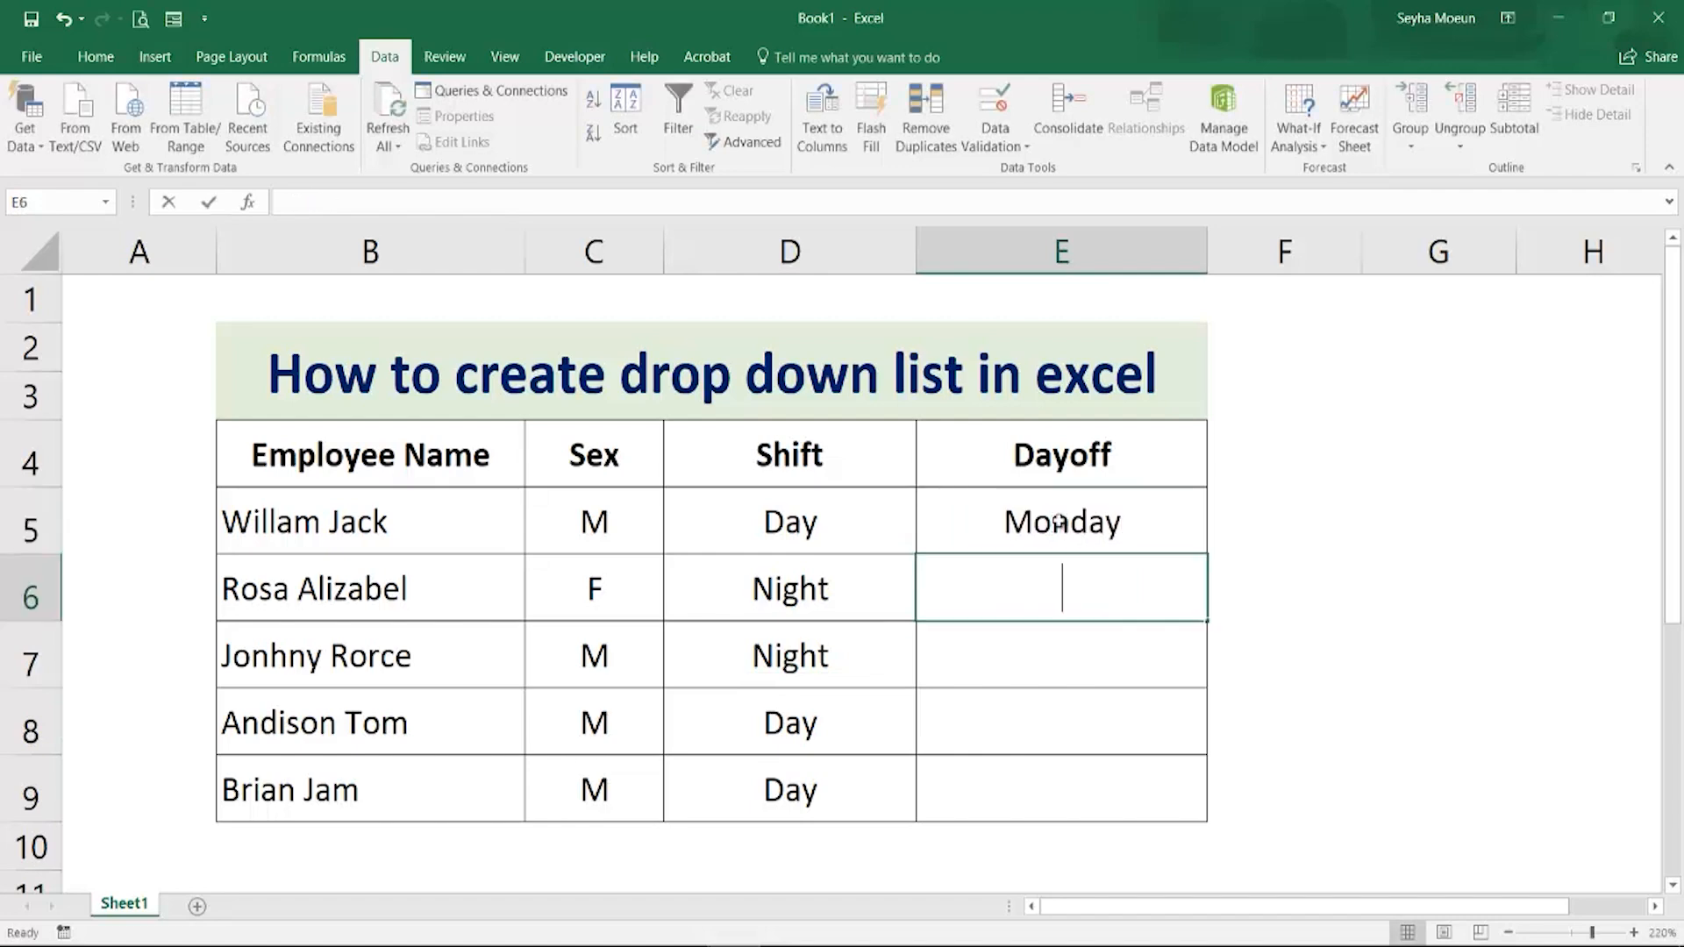
type("urs")
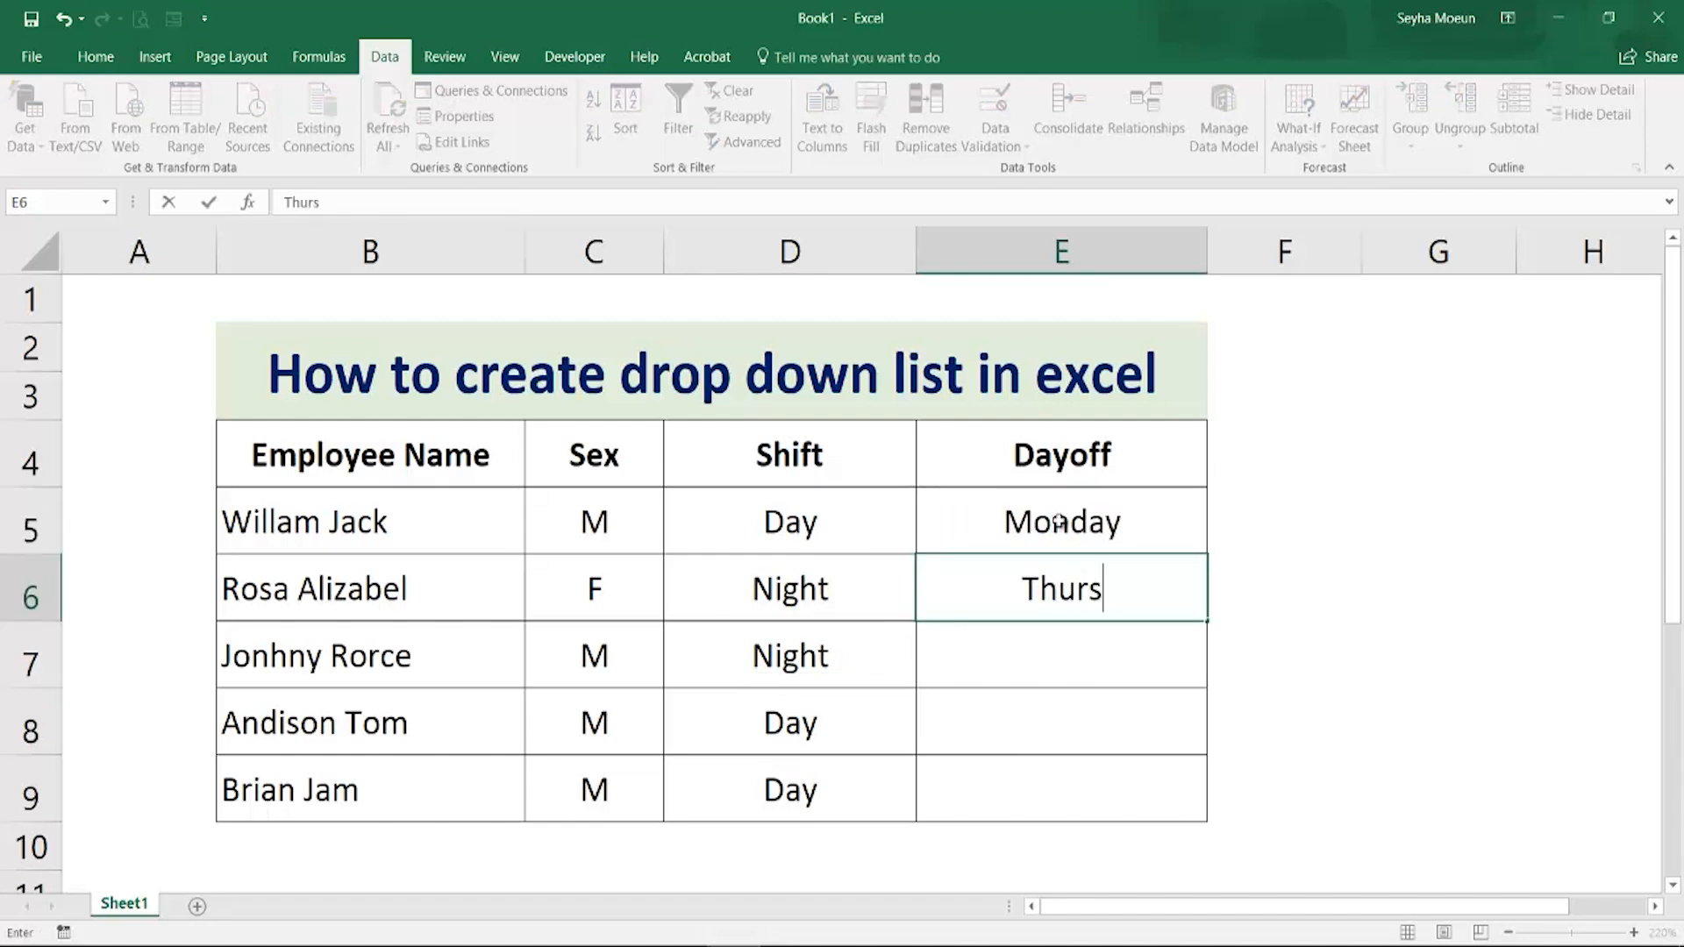
type("day")
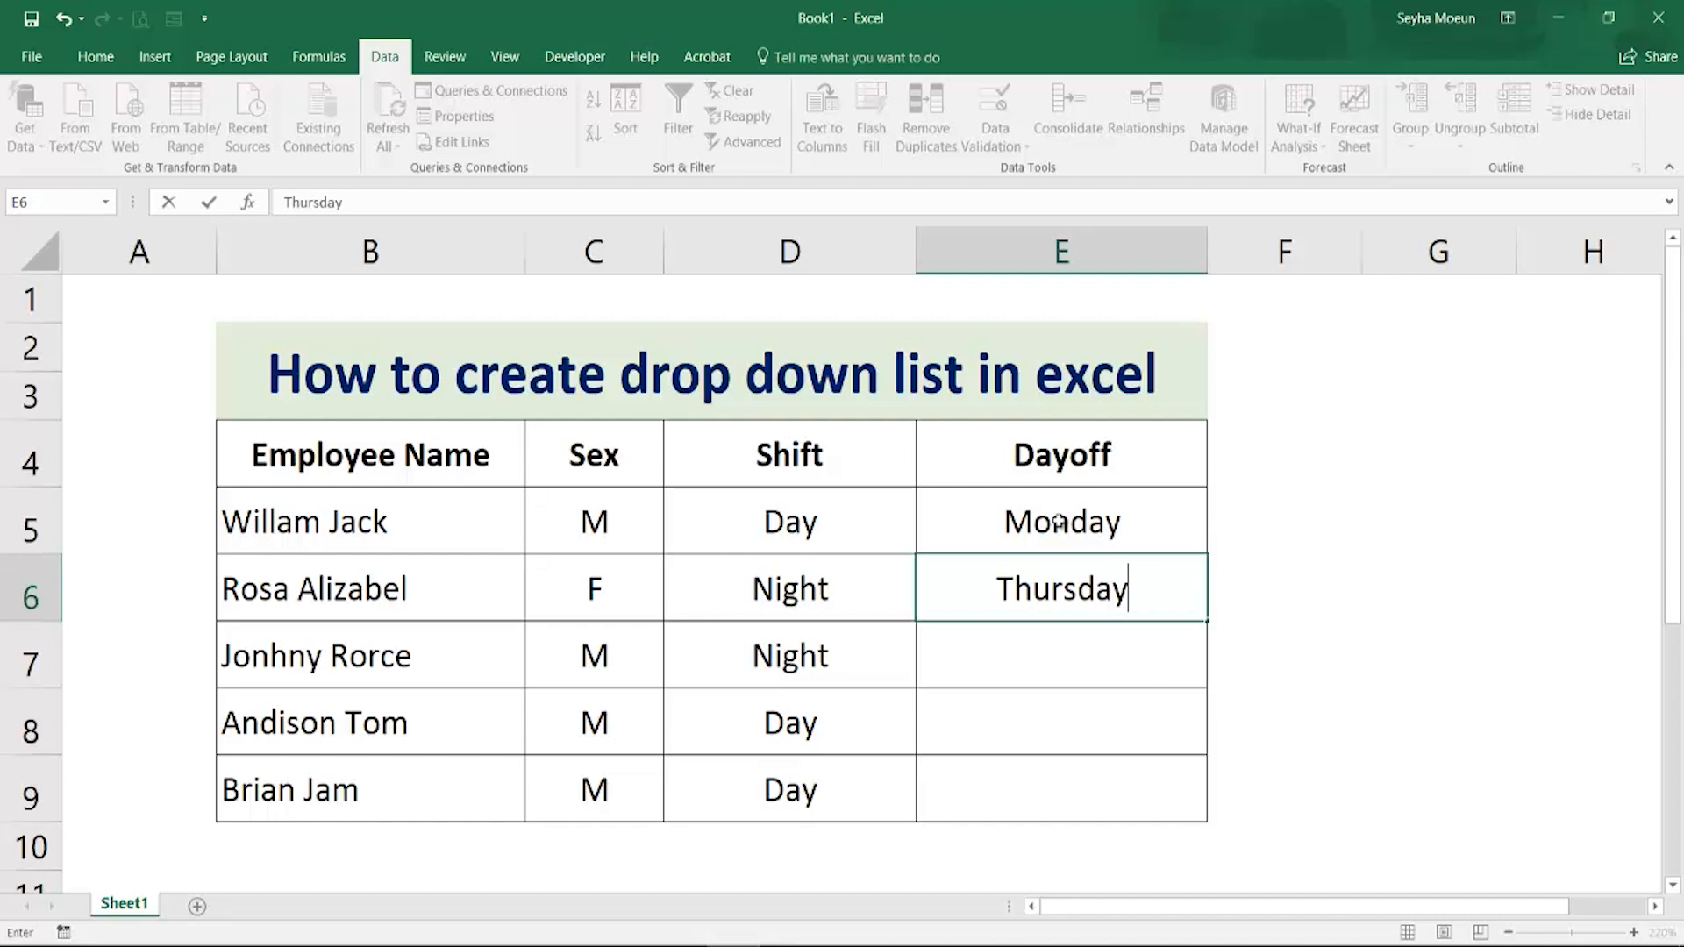
key("Return")
type("Friday")
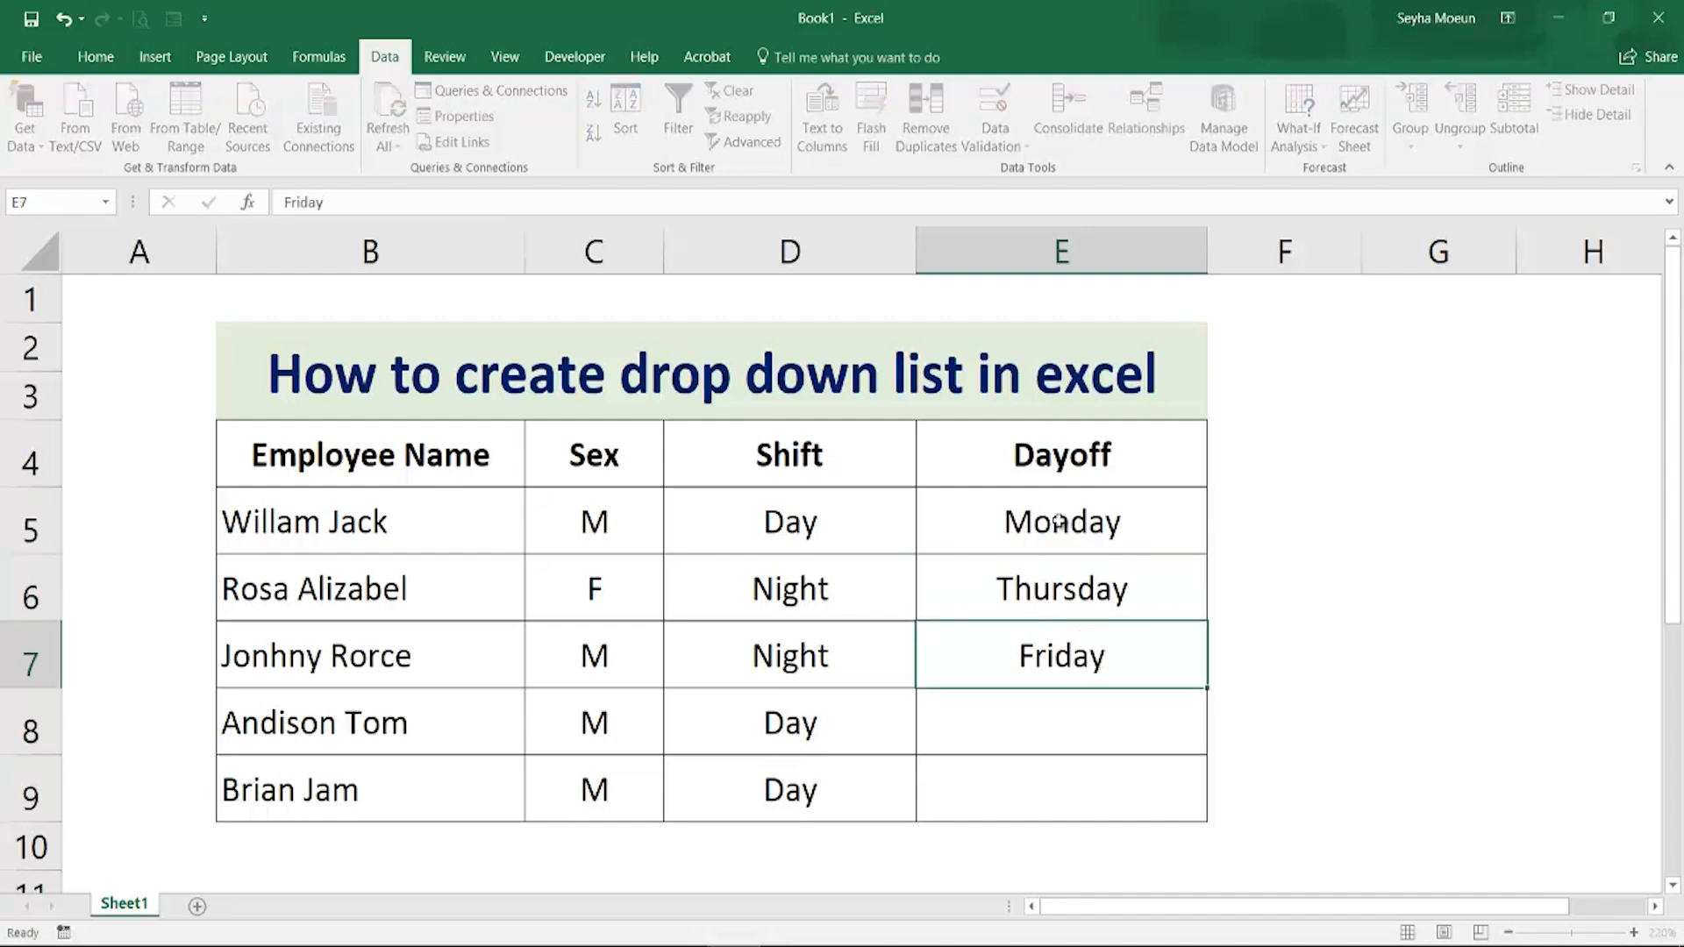
key("Return")
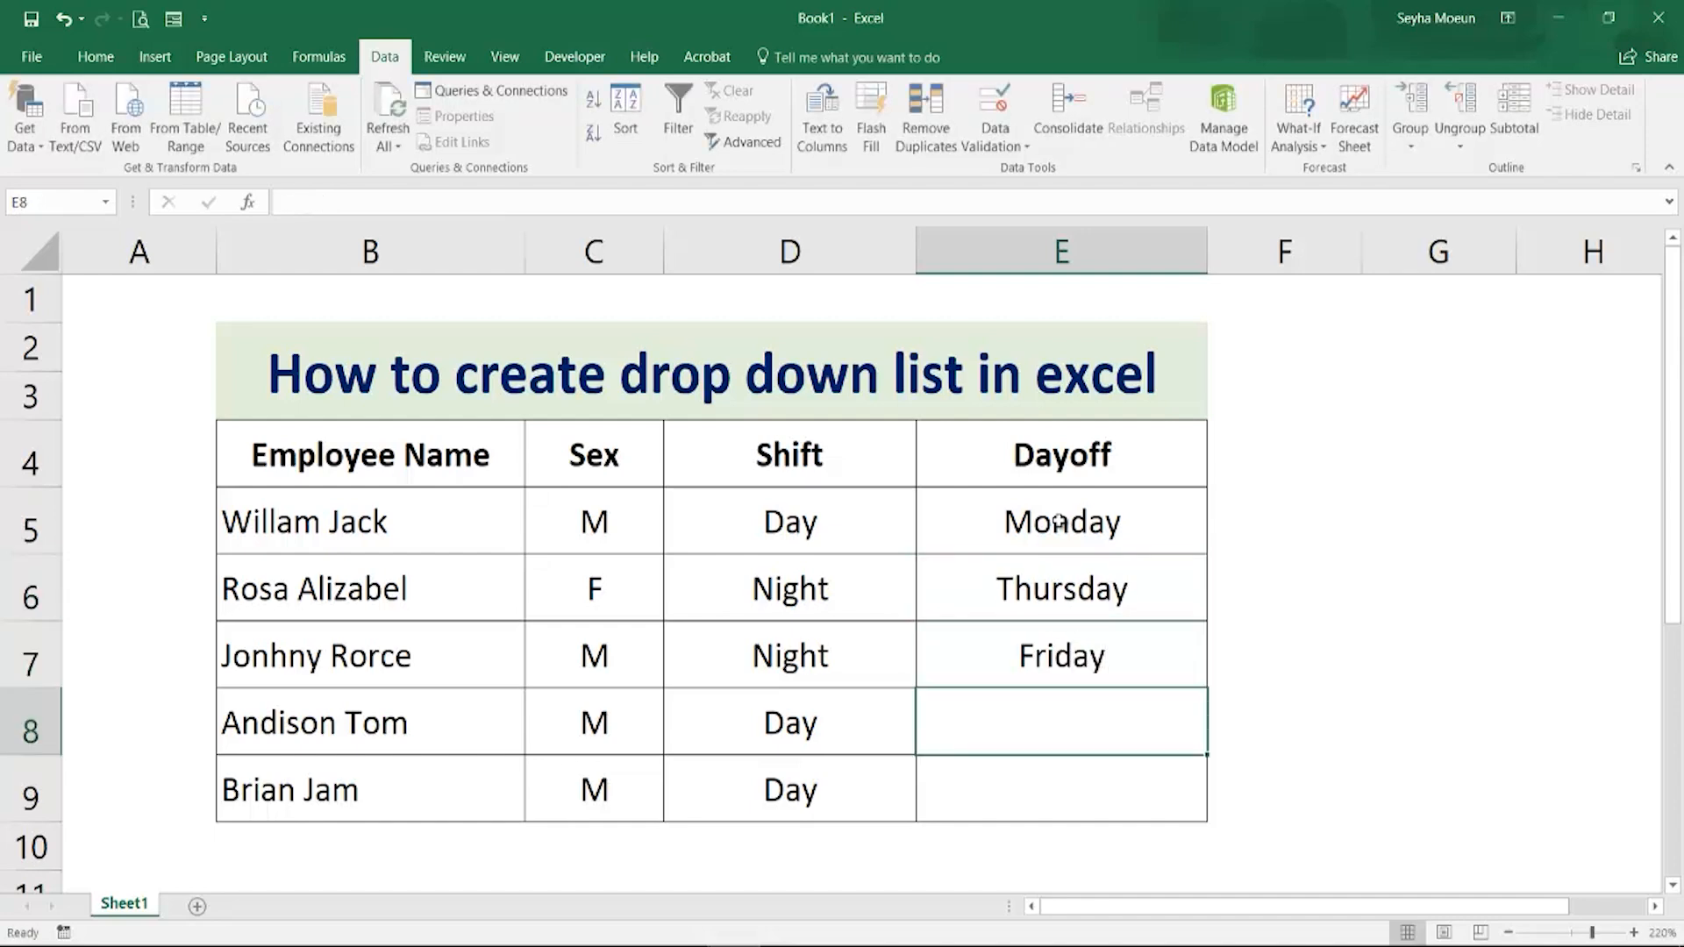
Enter Tuesday and Wednesday in the Dayoff column for the last two employees
type("Tuesday")
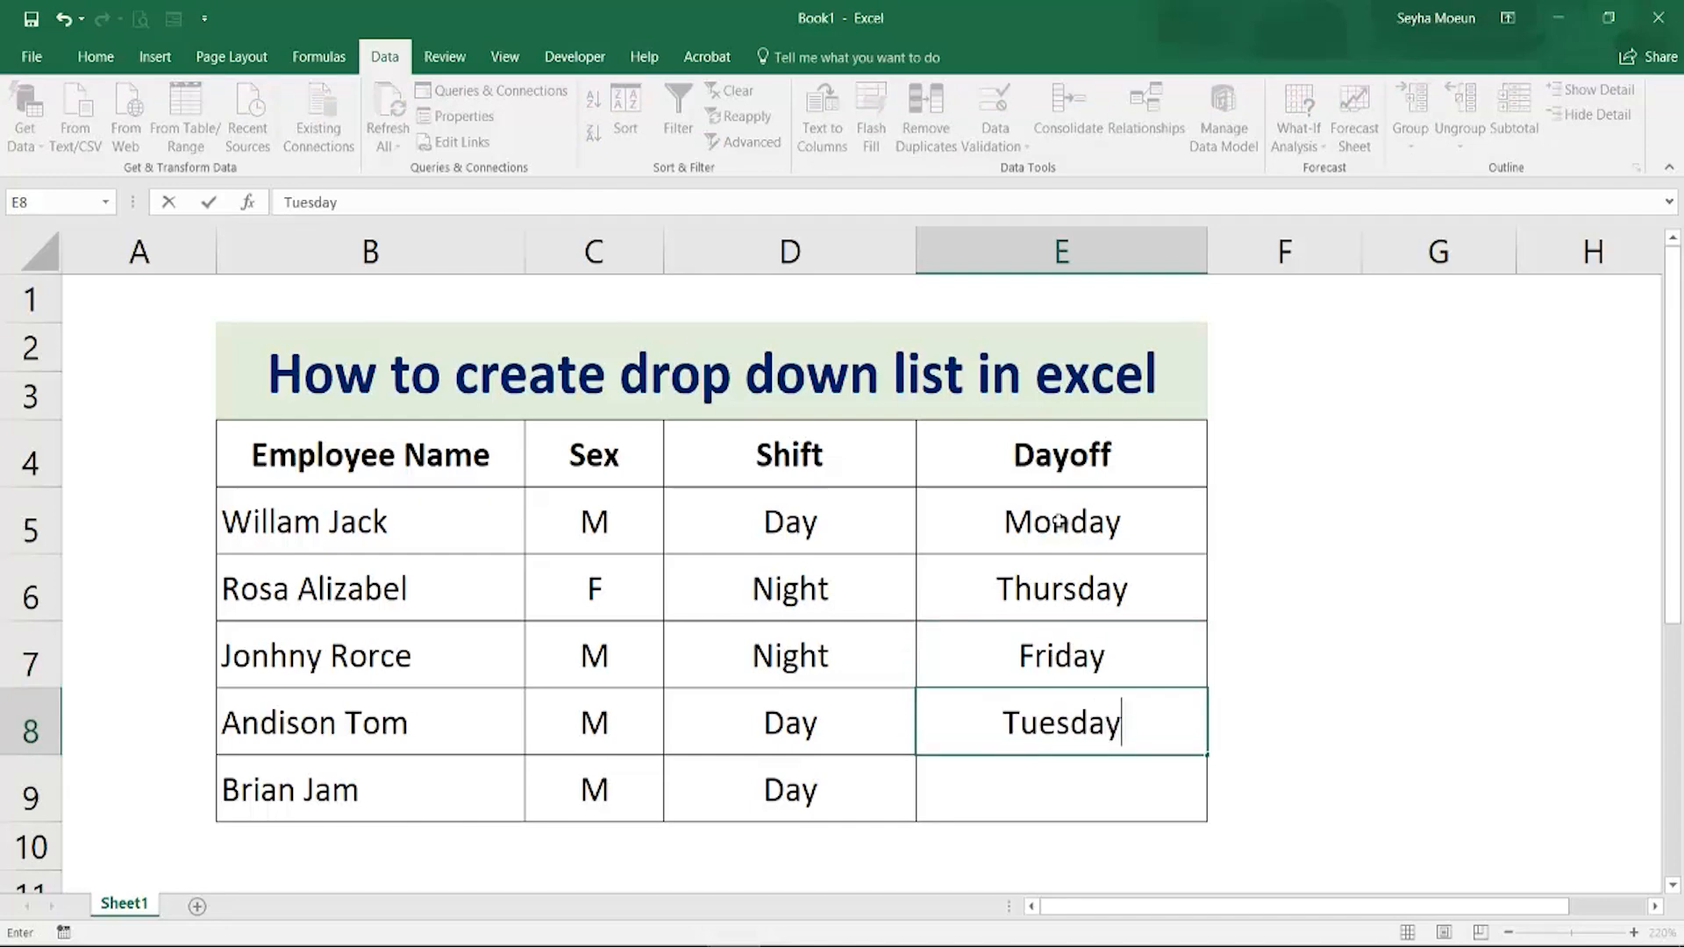
key("Return")
type("Wend")
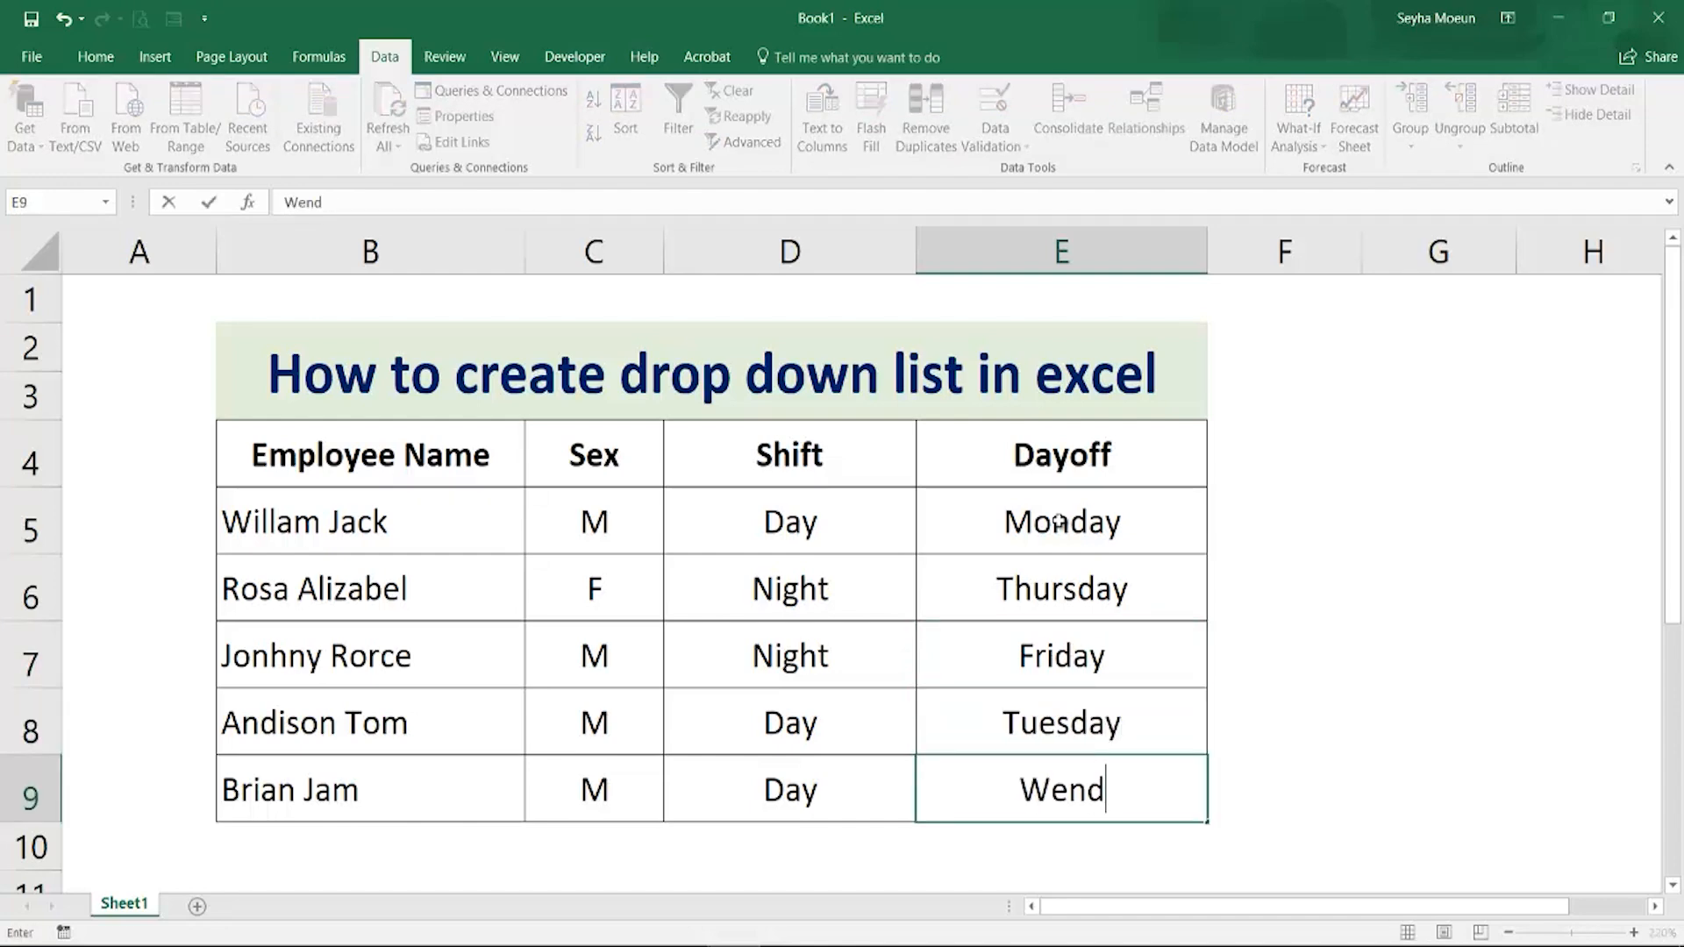
key("BackSpace")
key("BackSpace")
type("dnes")
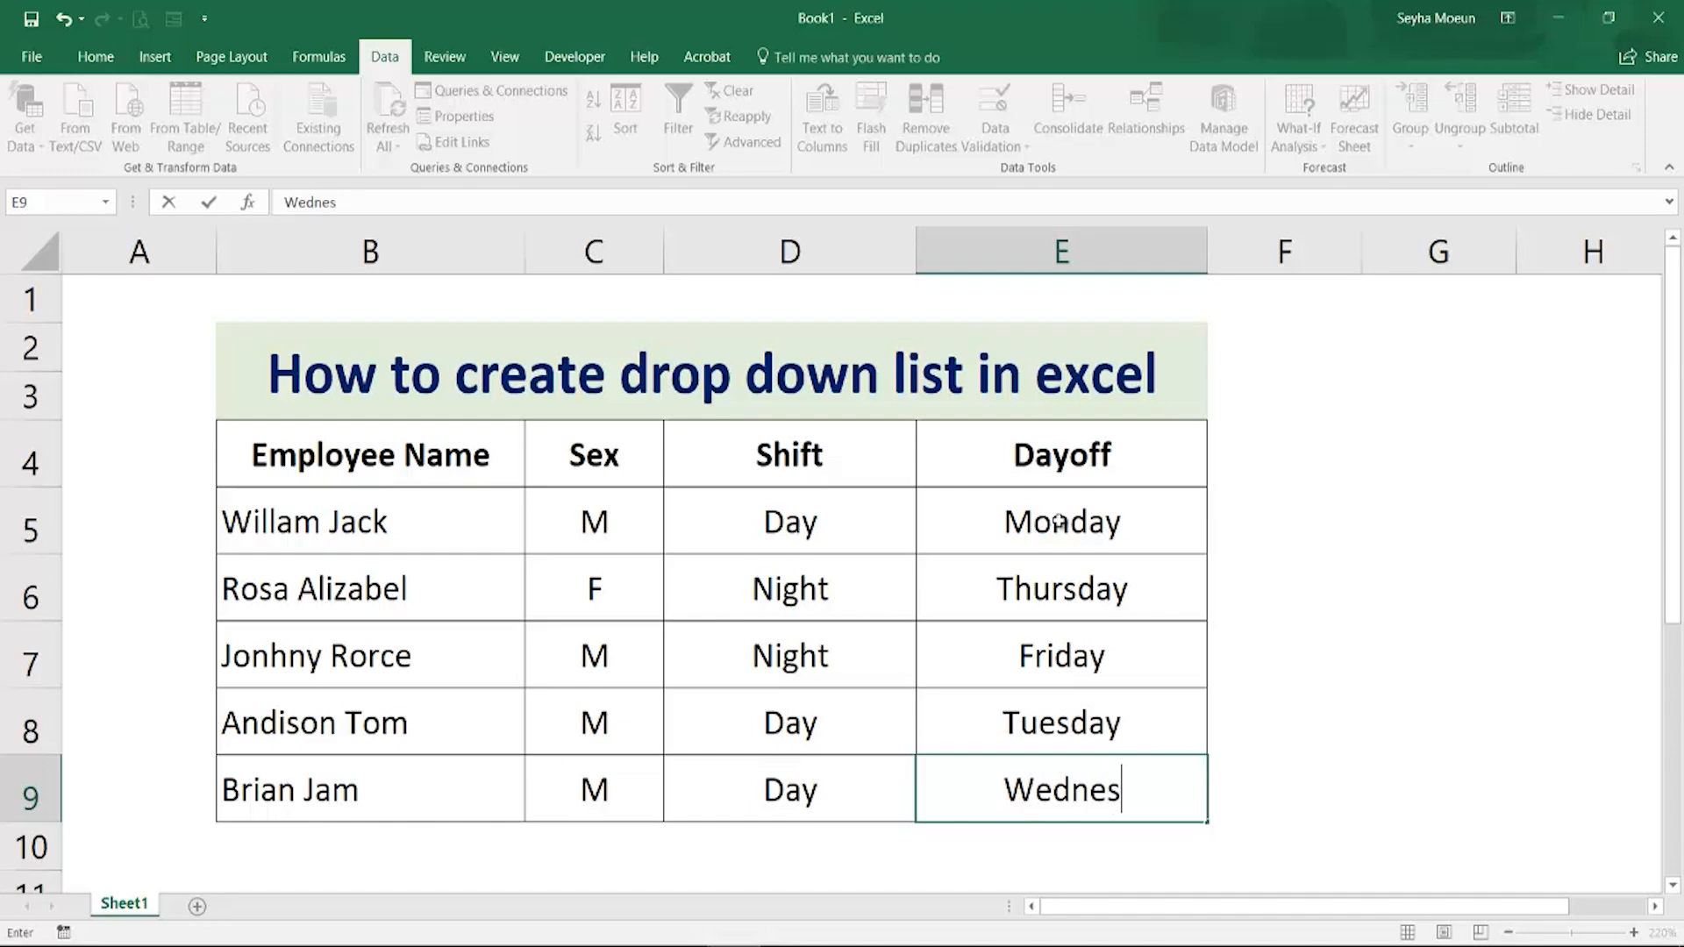
type("day")
key("Return")
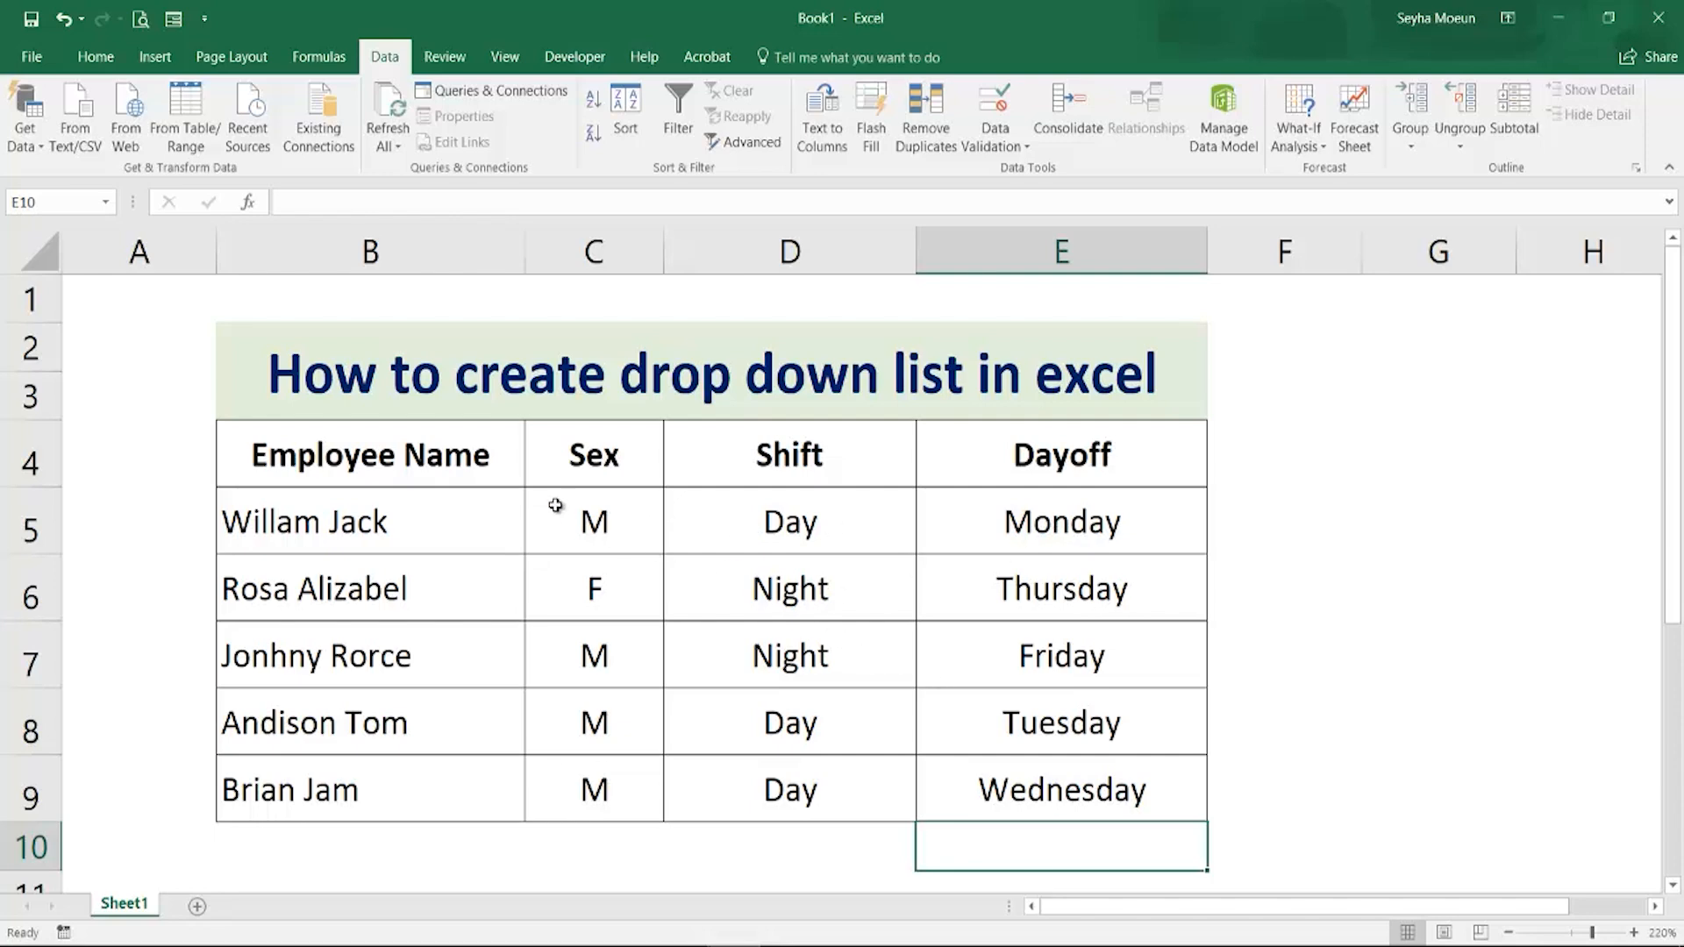
Clear the contents of the Sex, Shift and Dayoff cells C5:E9
left_click_drag(556, 501, 1079, 790)
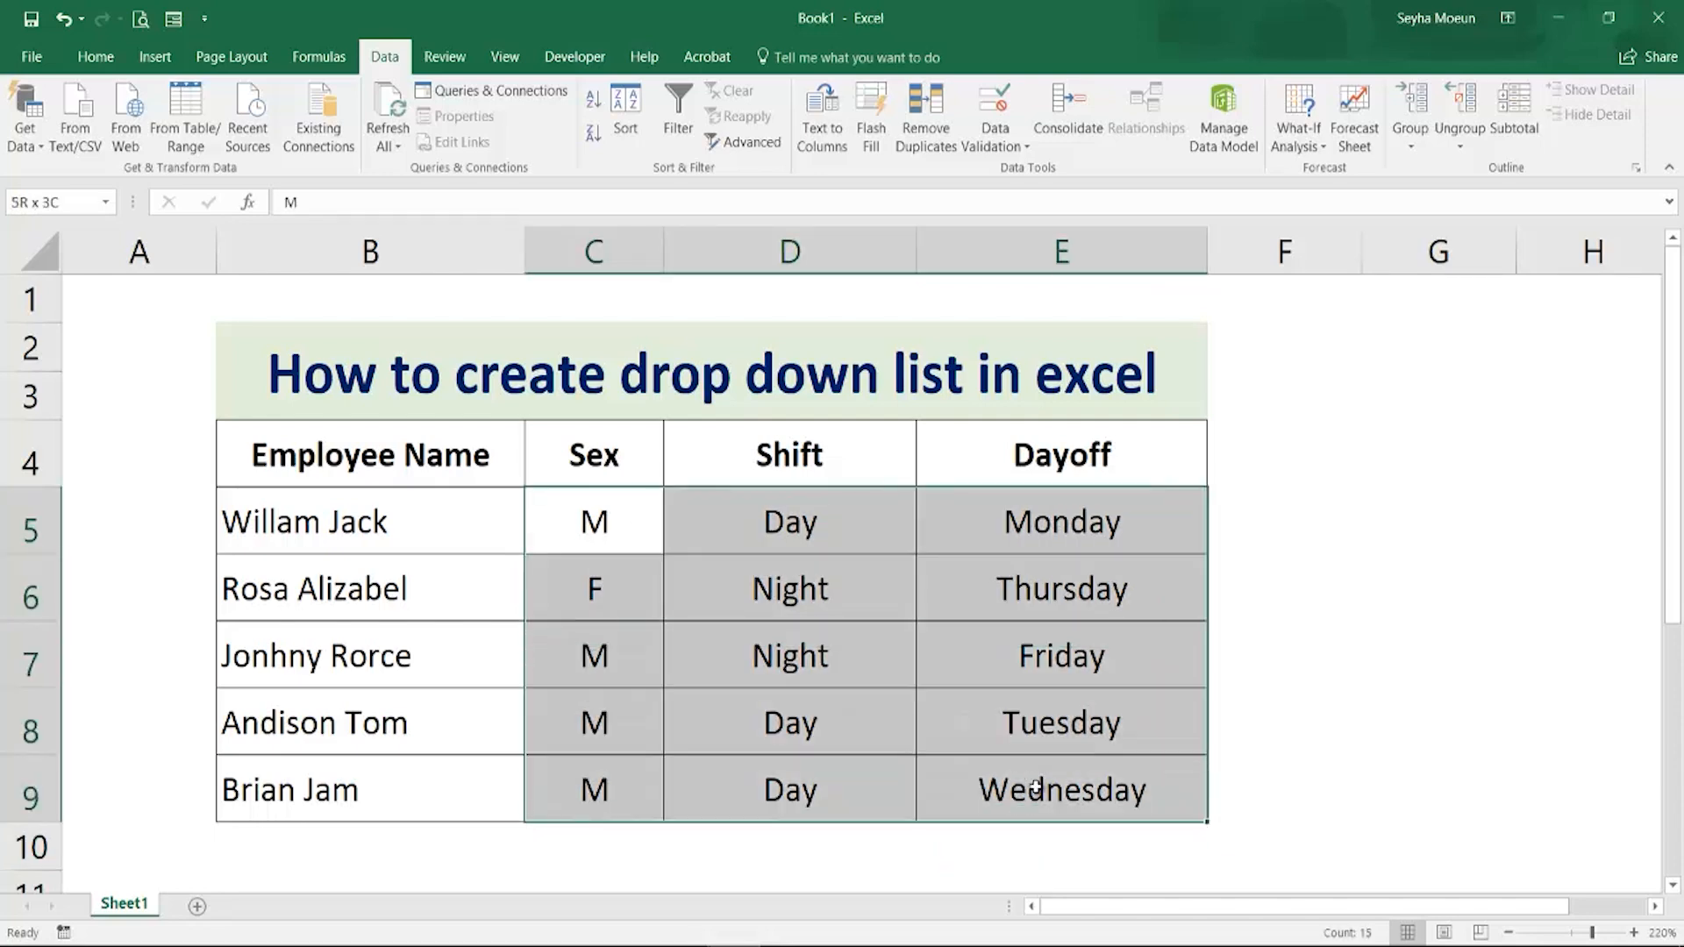
key("Delete")
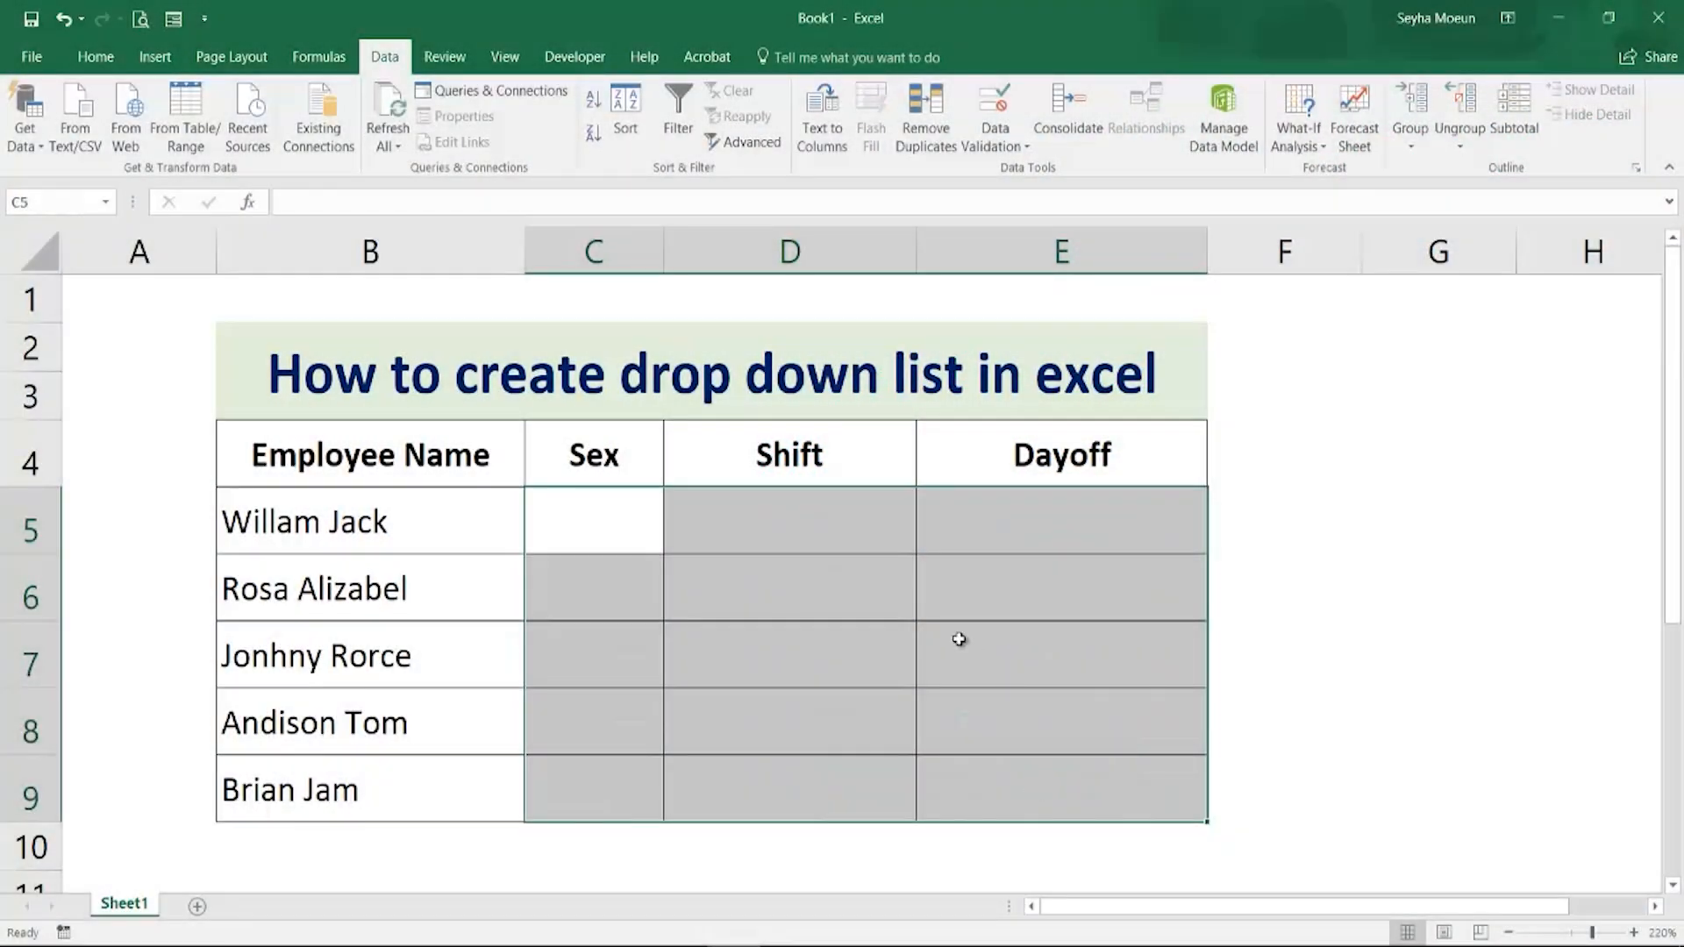
Add a List data validation to the Sex cells C5:C9 with the source M,F
left_click(958, 639)
left_click_drag(639, 526, 620, 792)
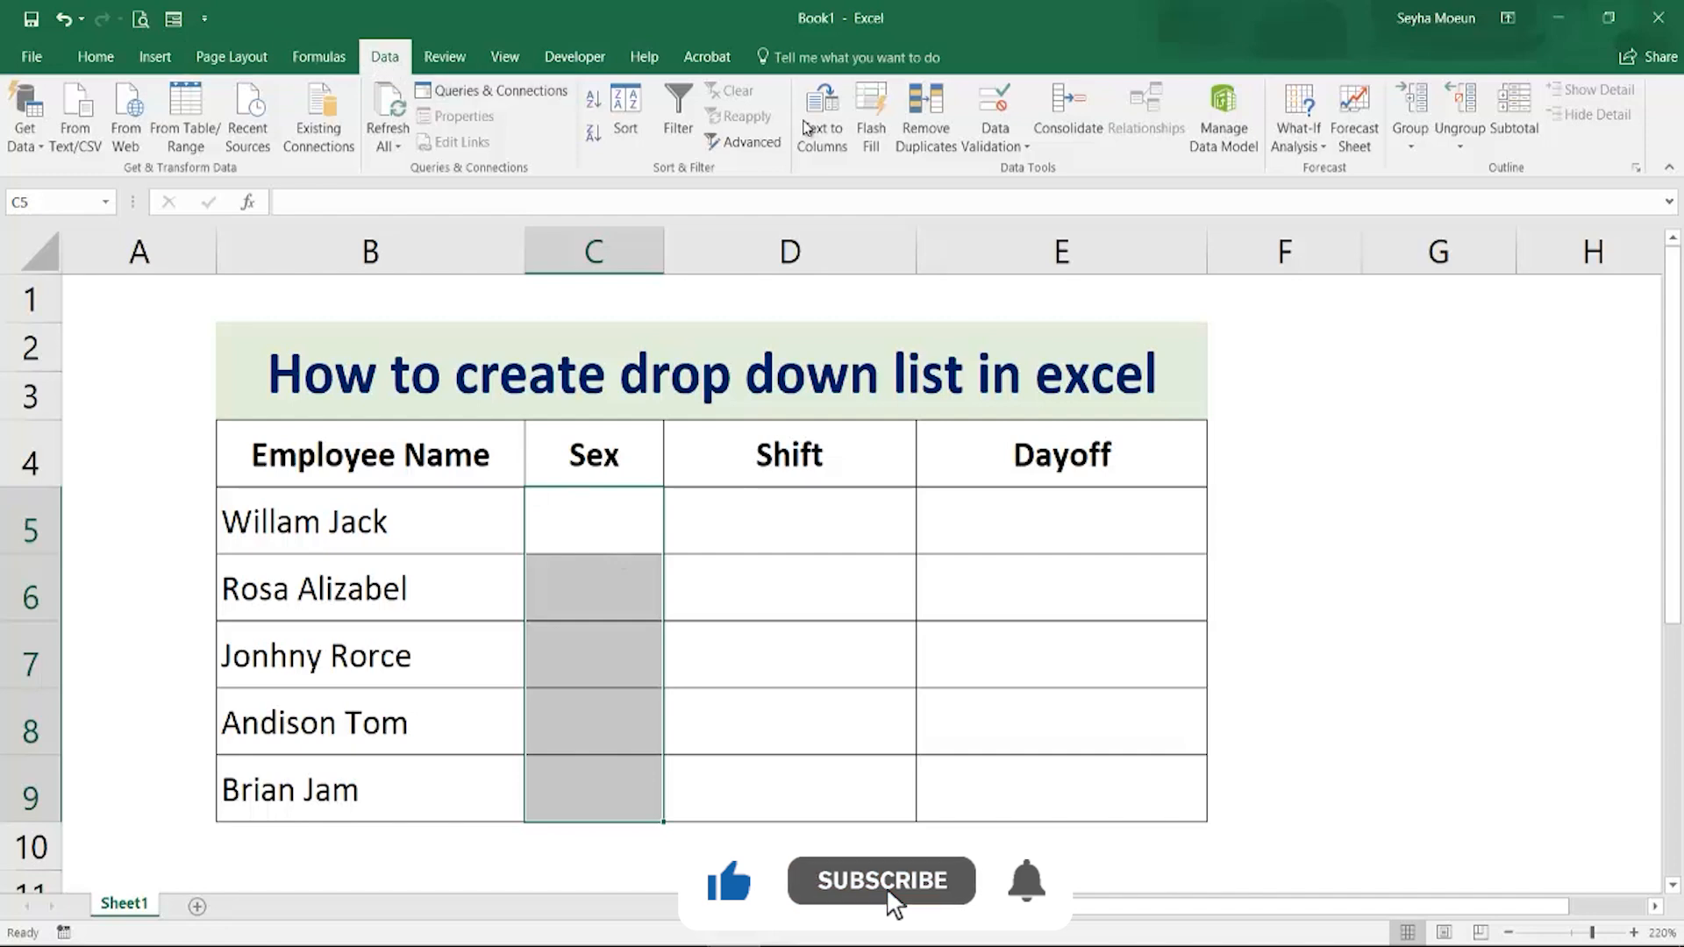
left_click(1024, 148)
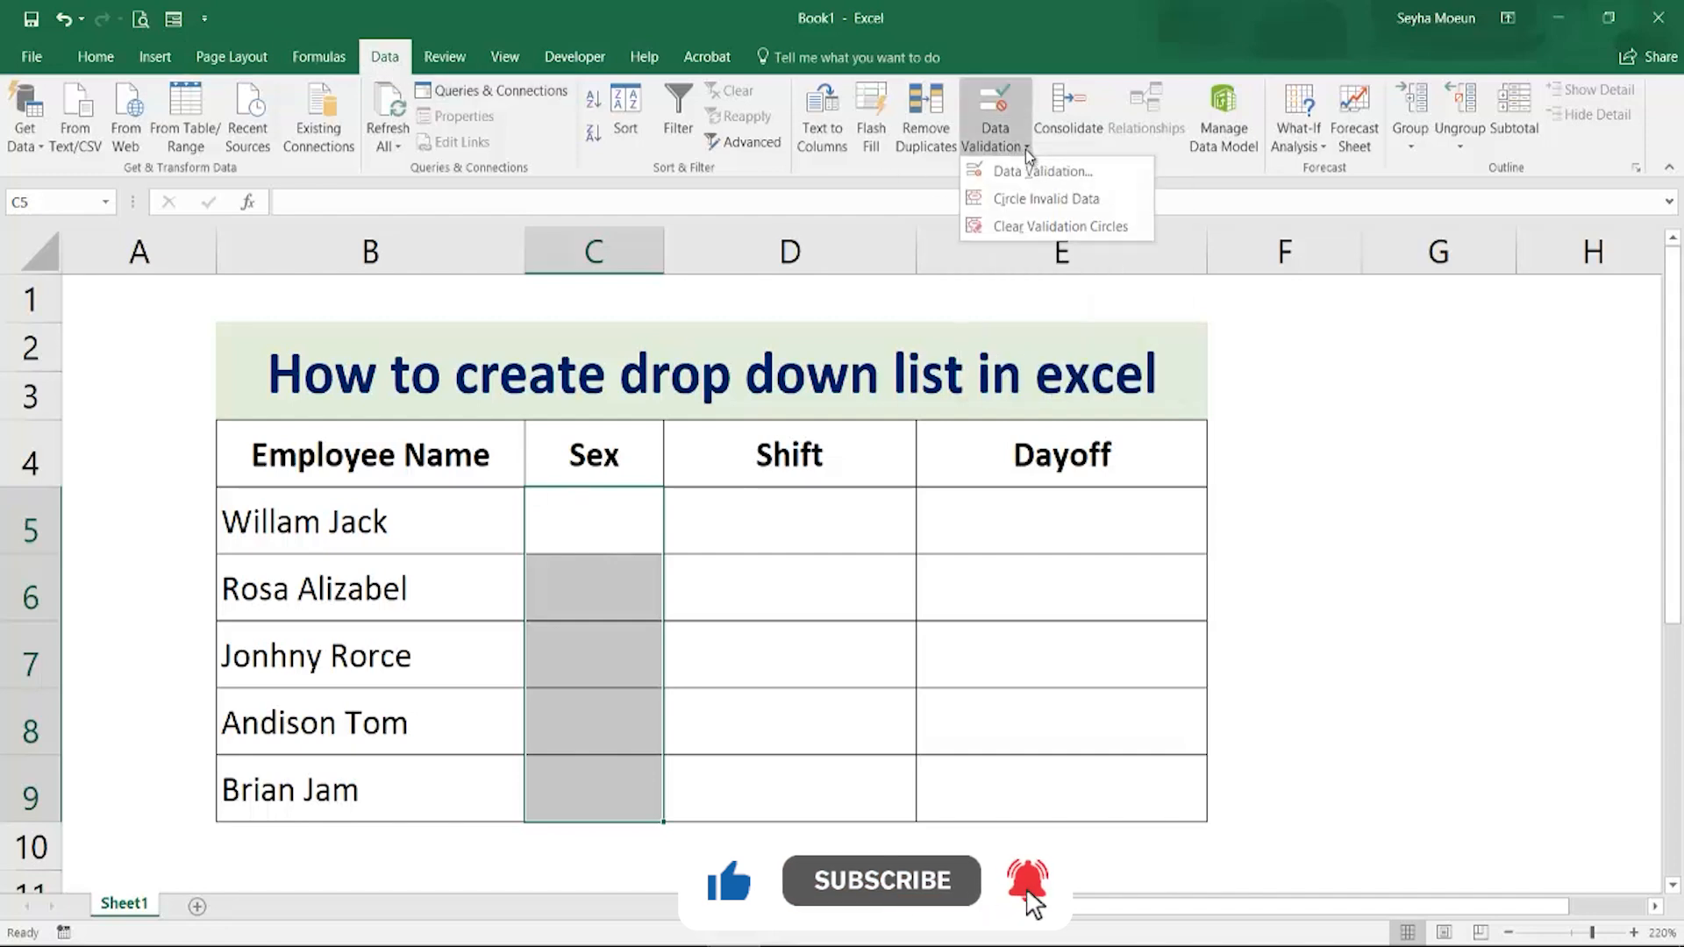
left_click(1128, 173)
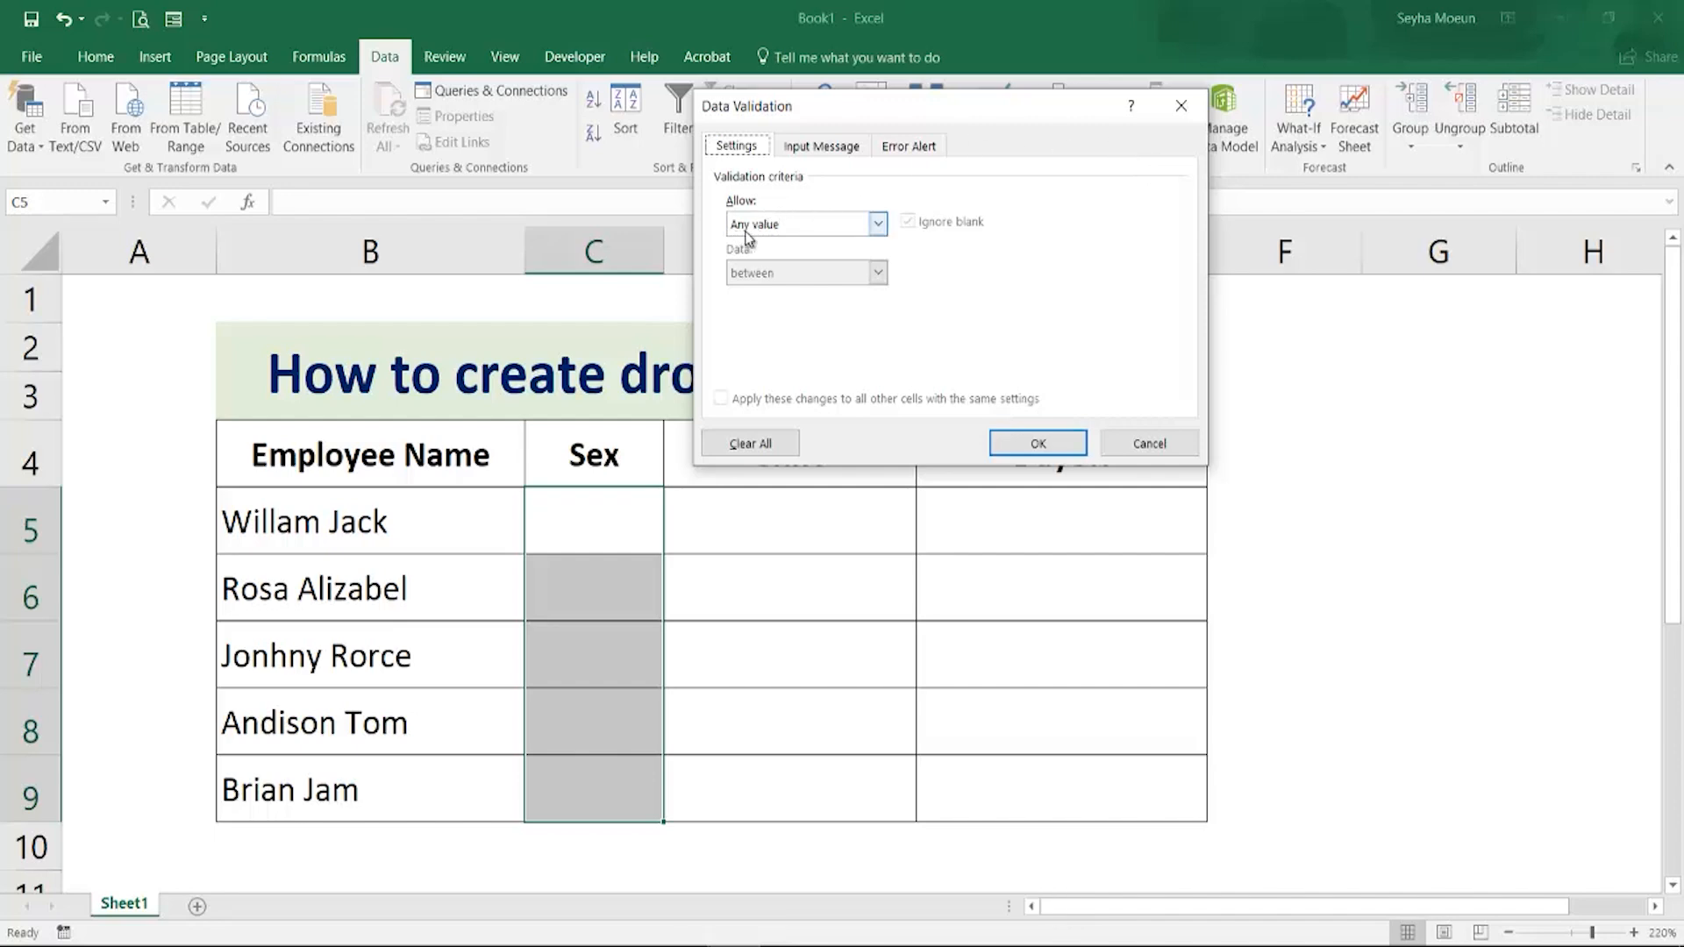
left_click(877, 225)
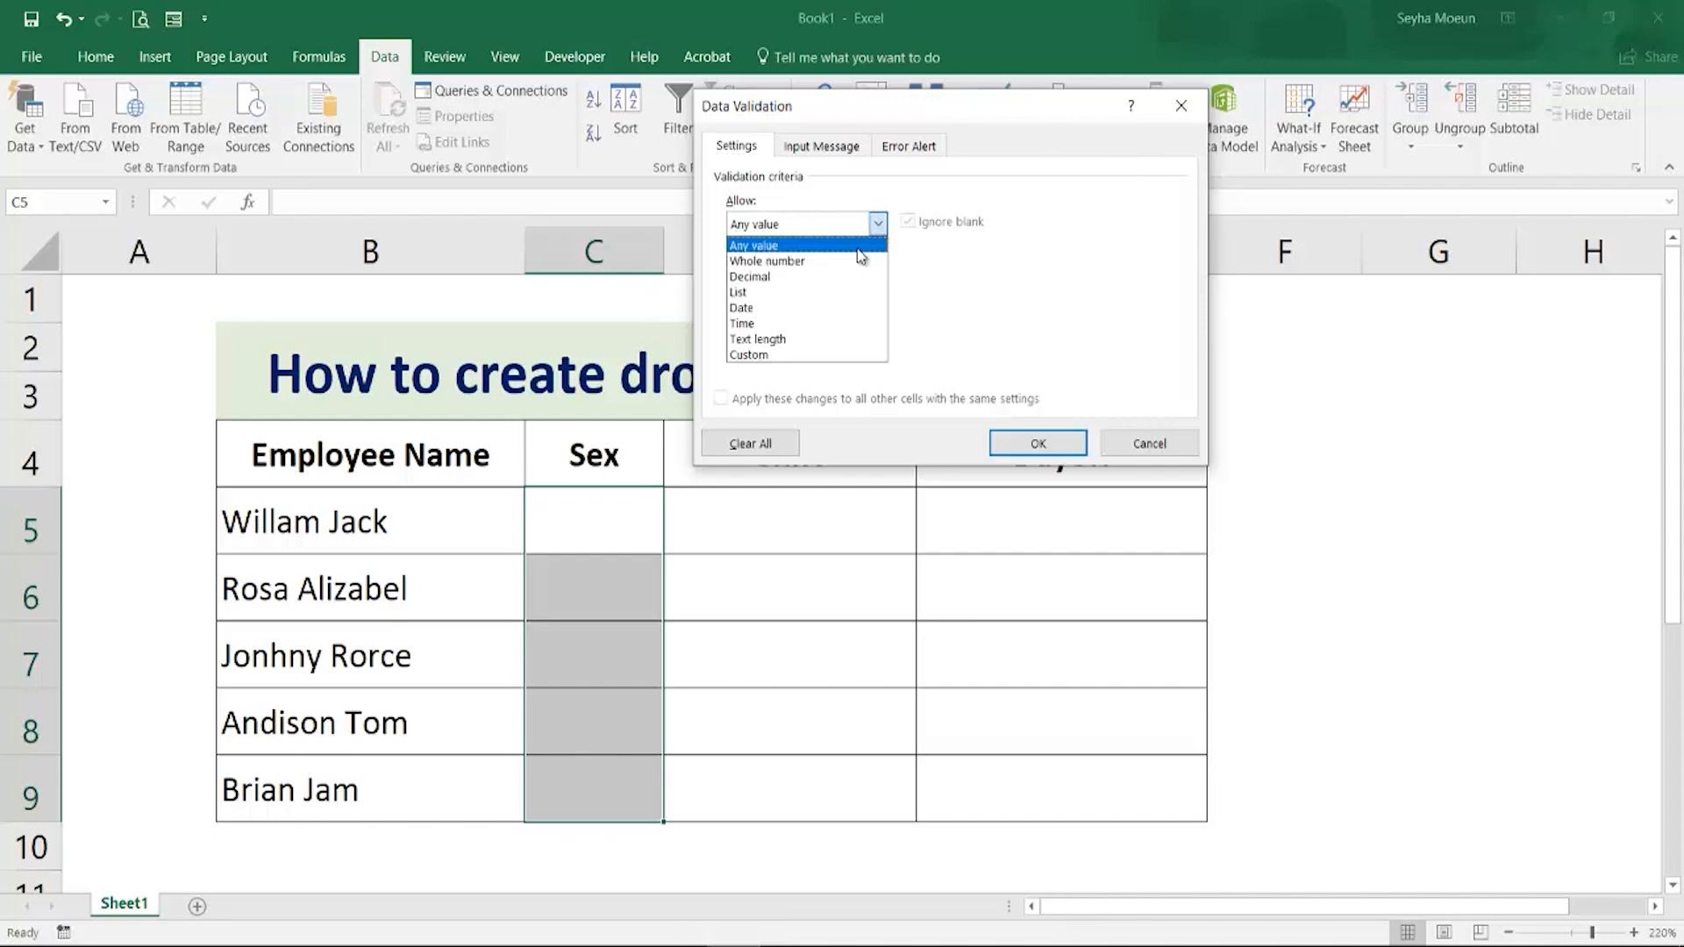
left_click(771, 292)
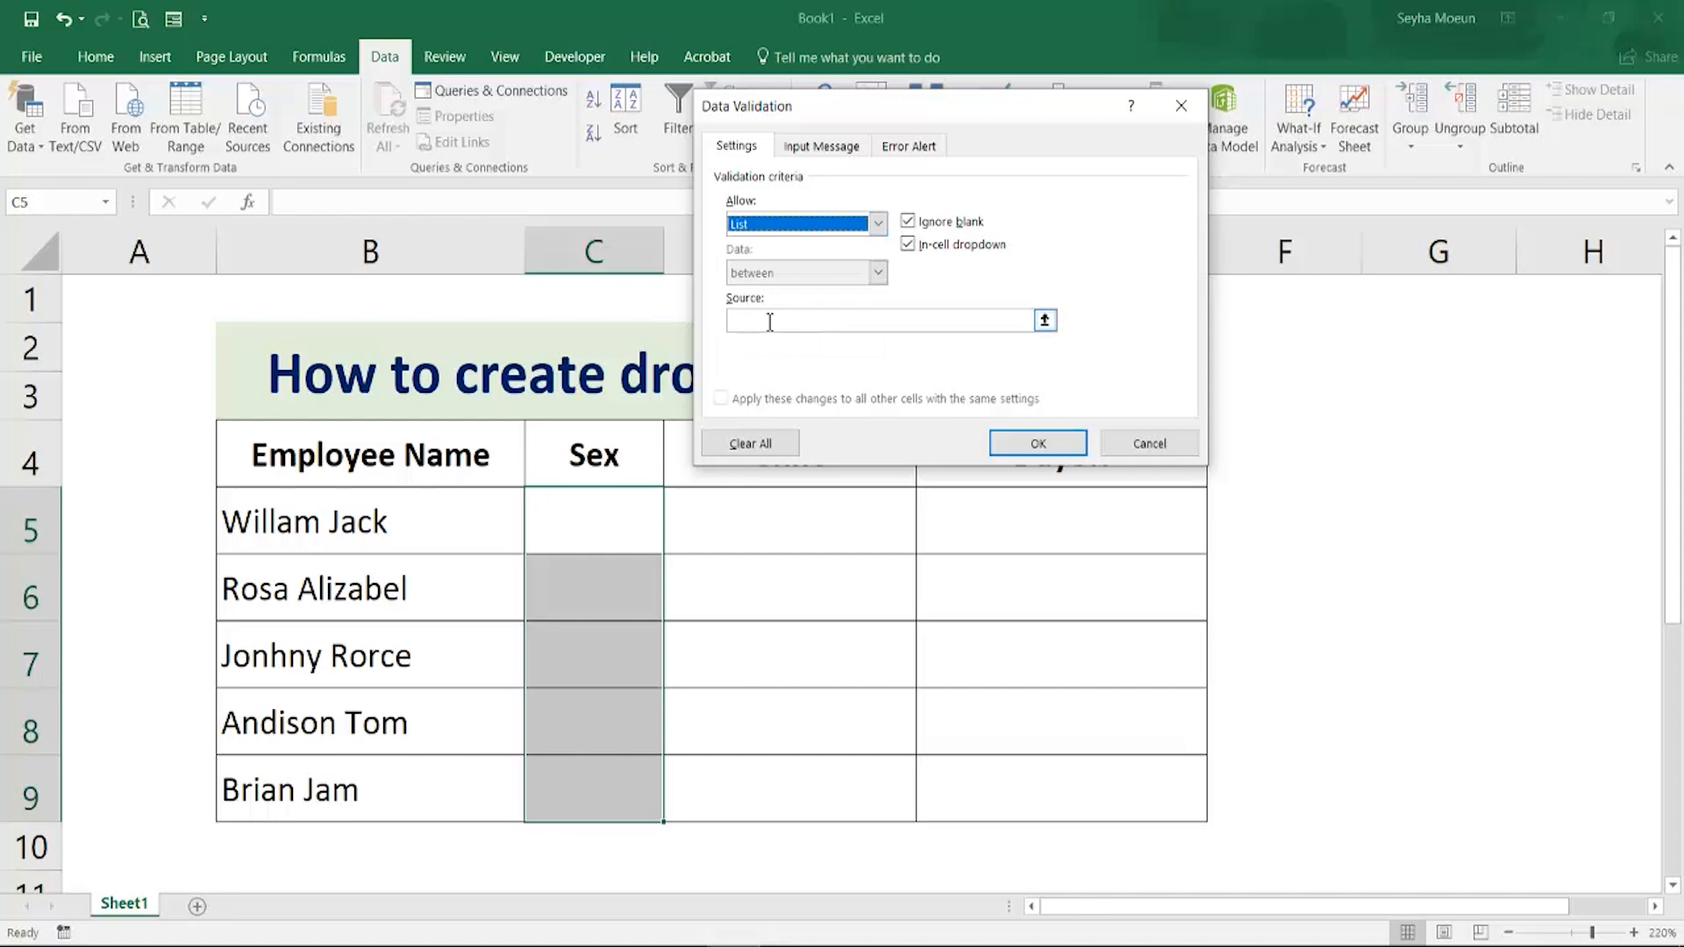
left_click(770, 321)
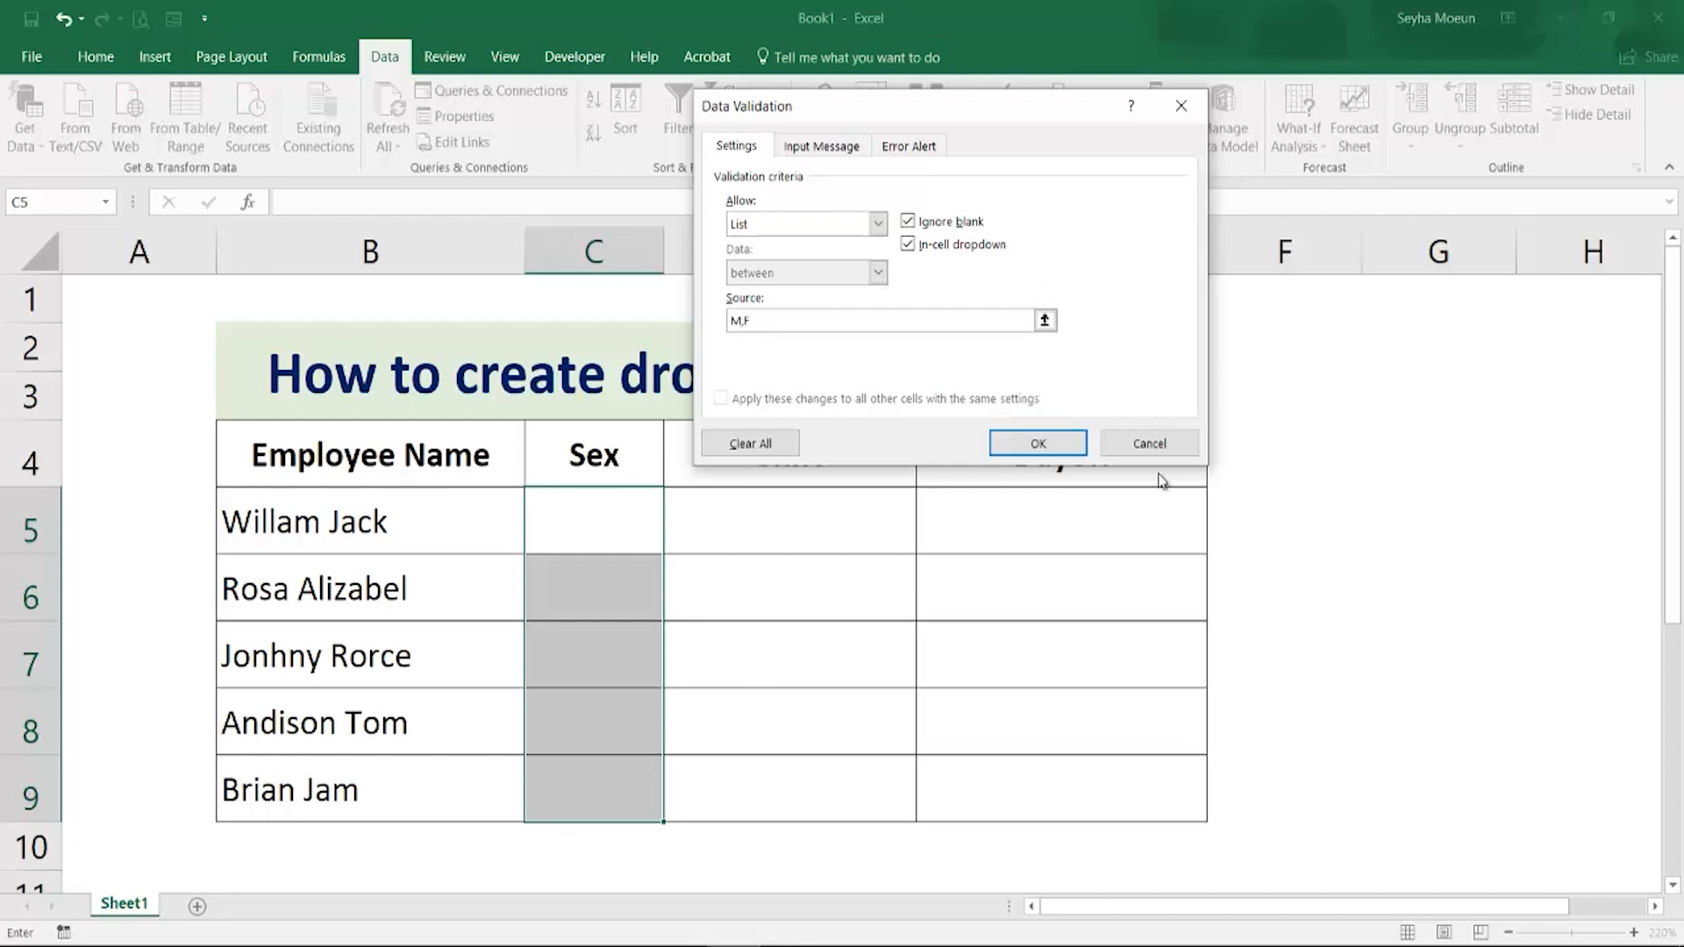
left_click(1028, 443)
Open the drop-down list in the first Sex cell to check its options, then close it
left_click(798, 526)
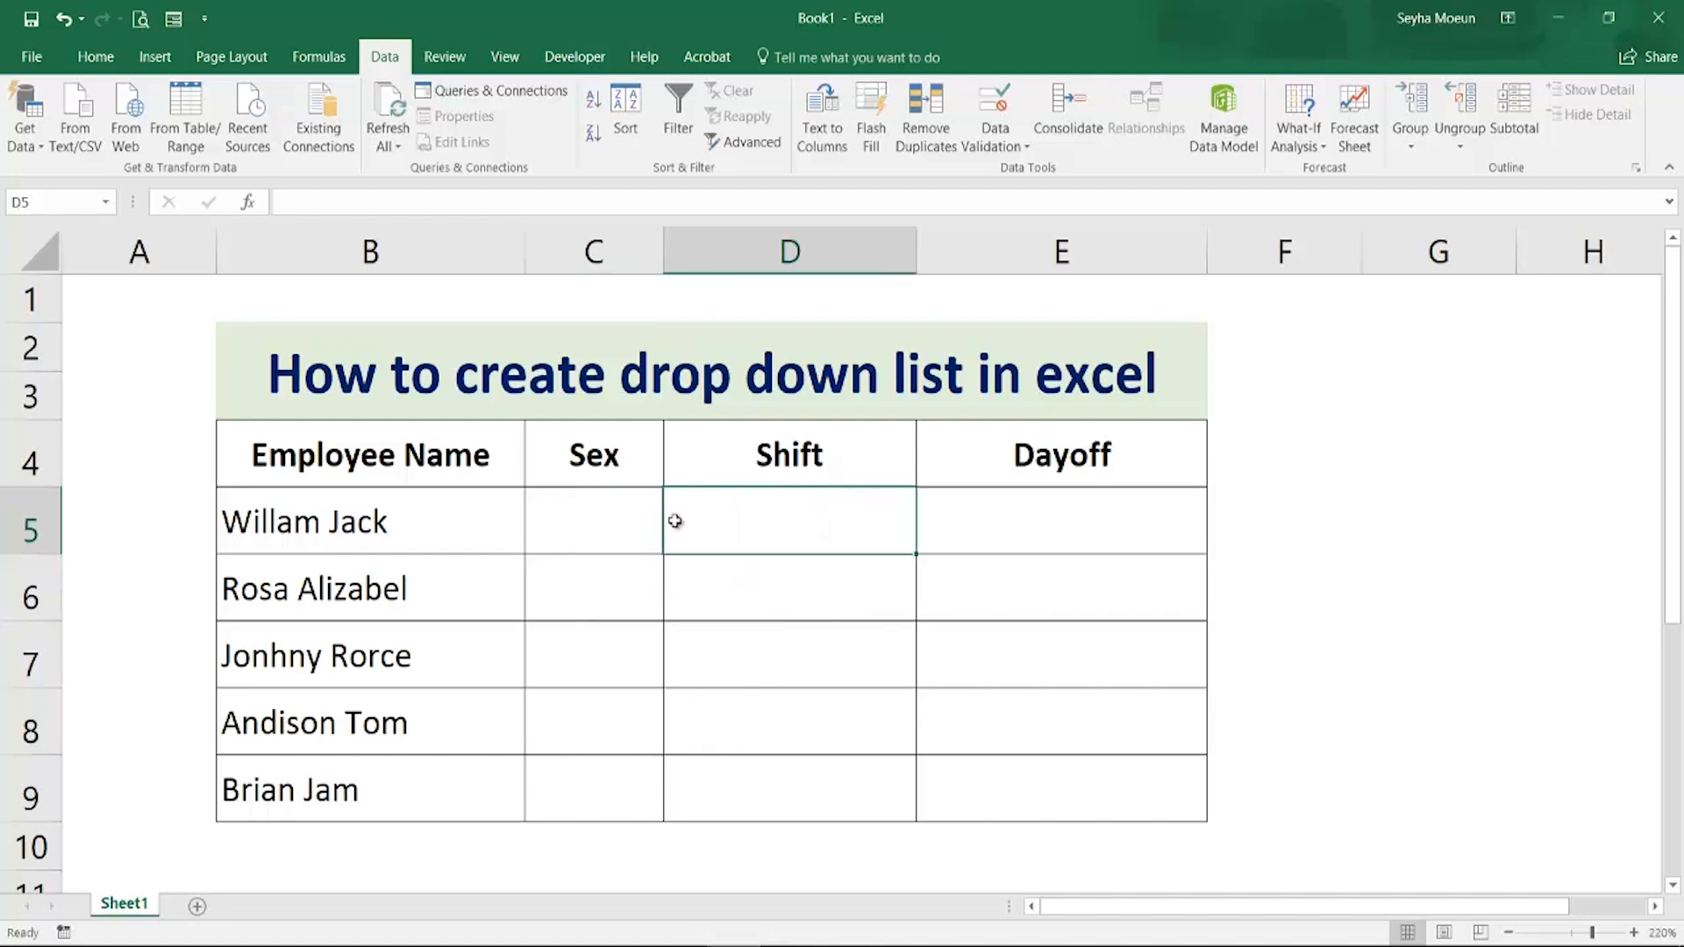
left_click(635, 539)
left_click(673, 544)
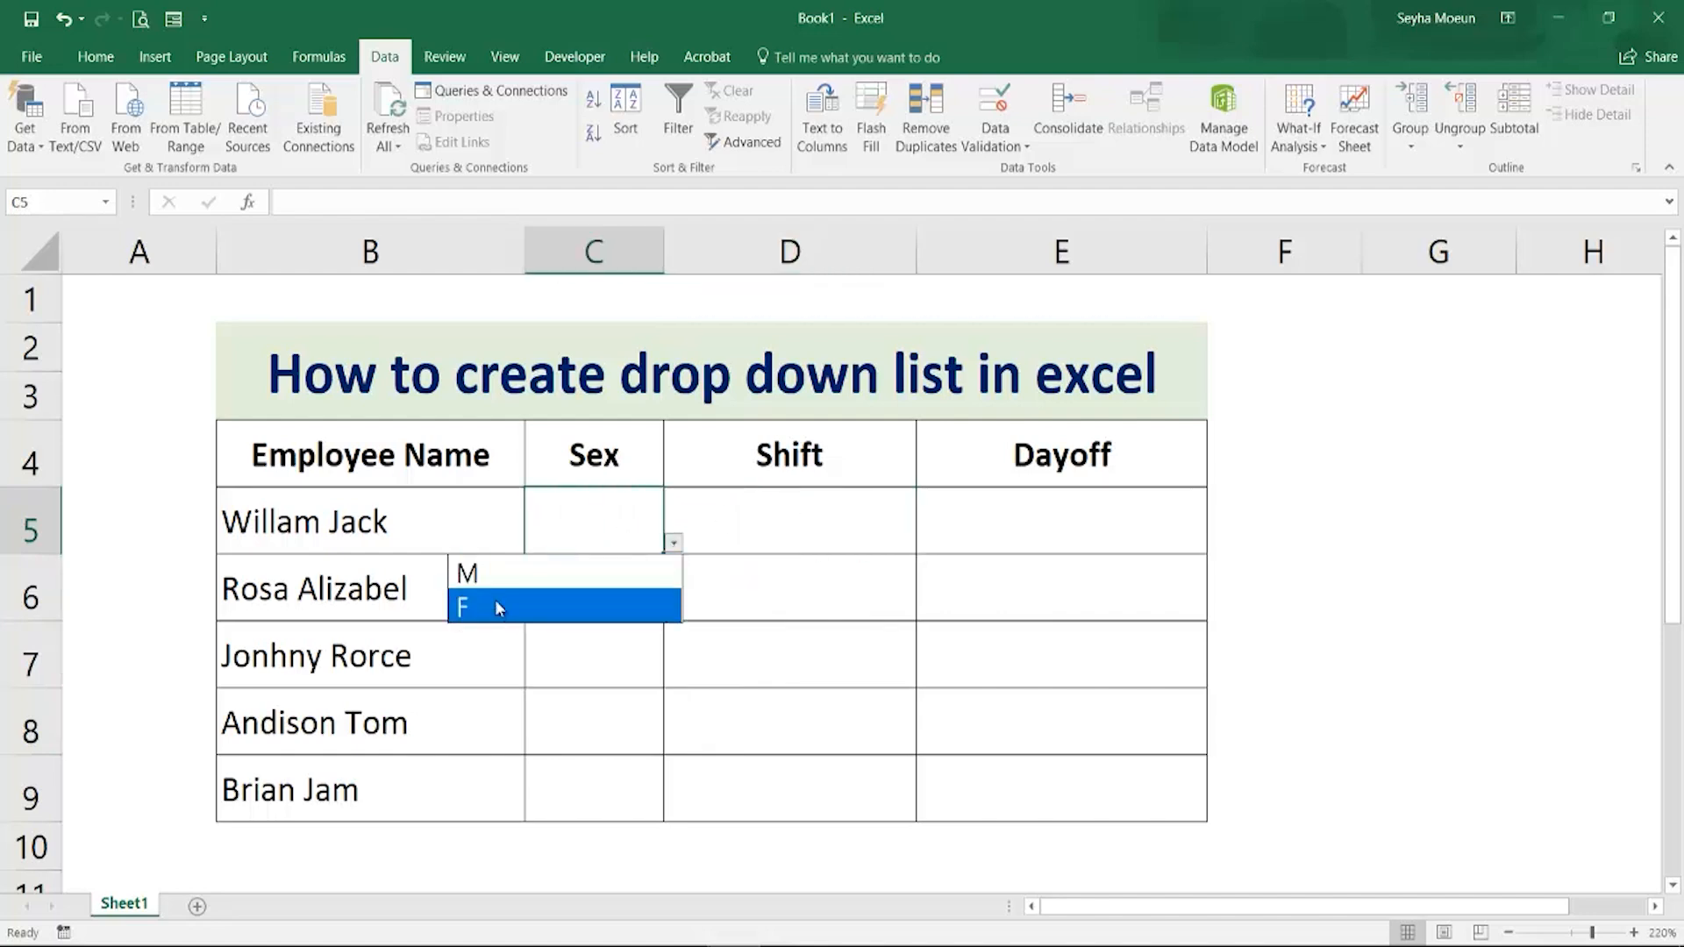
left_click(747, 508)
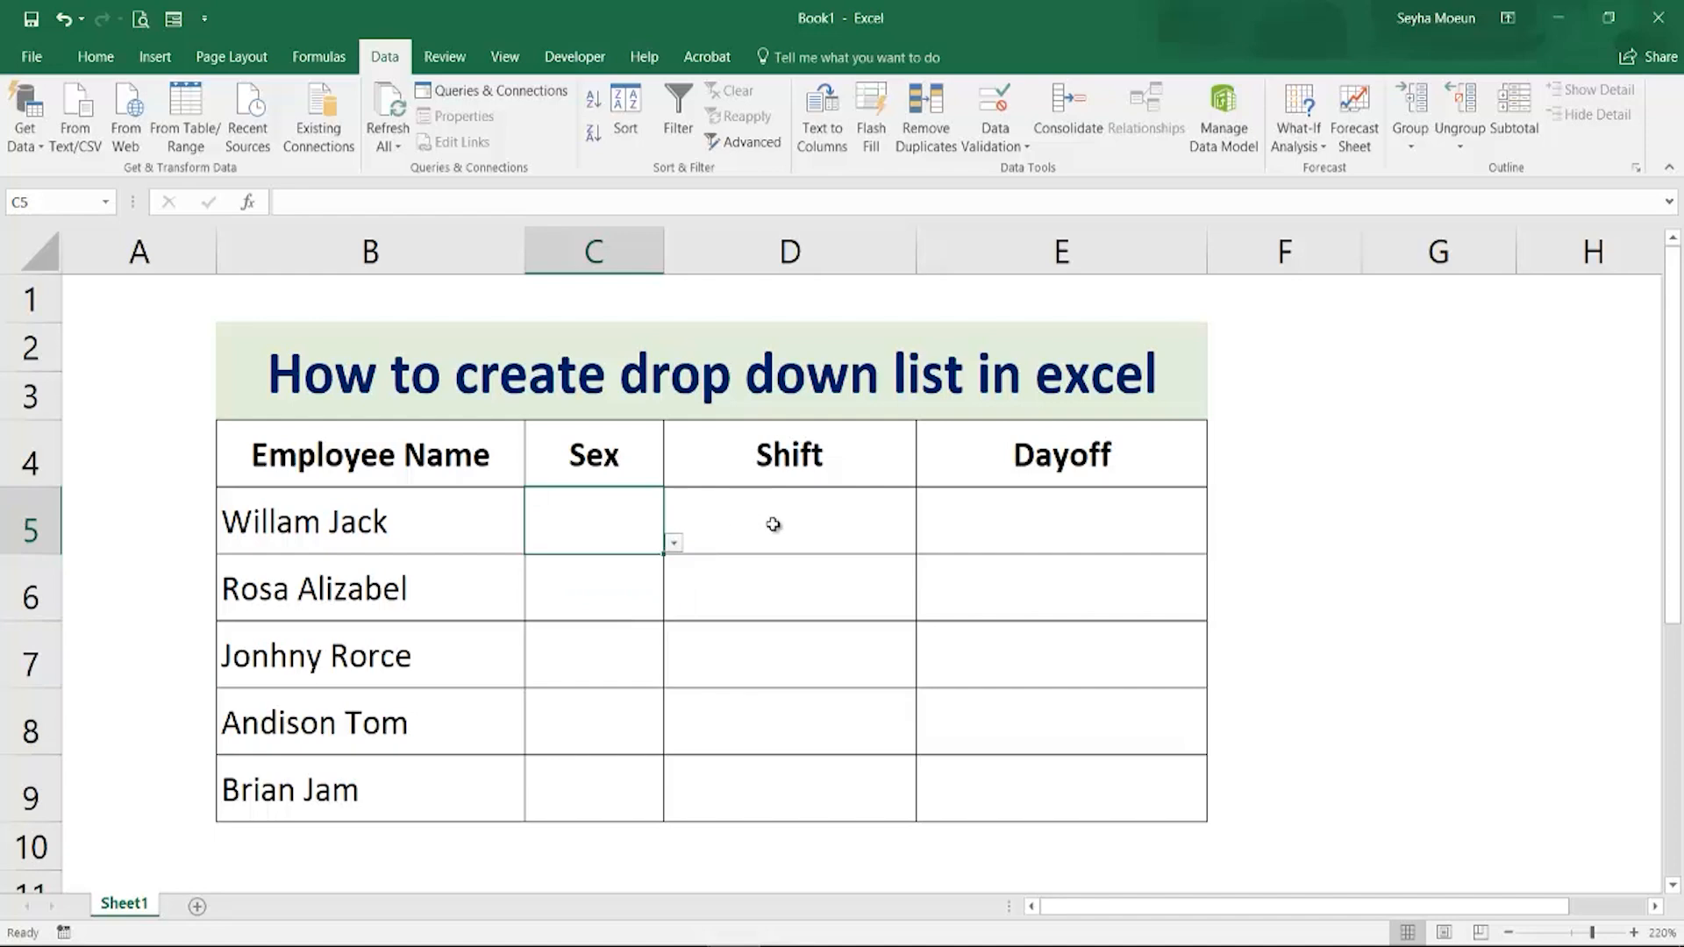
Add a List data validation to the Shift cells D5:D9 with the source Day,Night, then open the first Shift drop-down to check it
left_click(771, 526)
left_click_drag(777, 515, 770, 785)
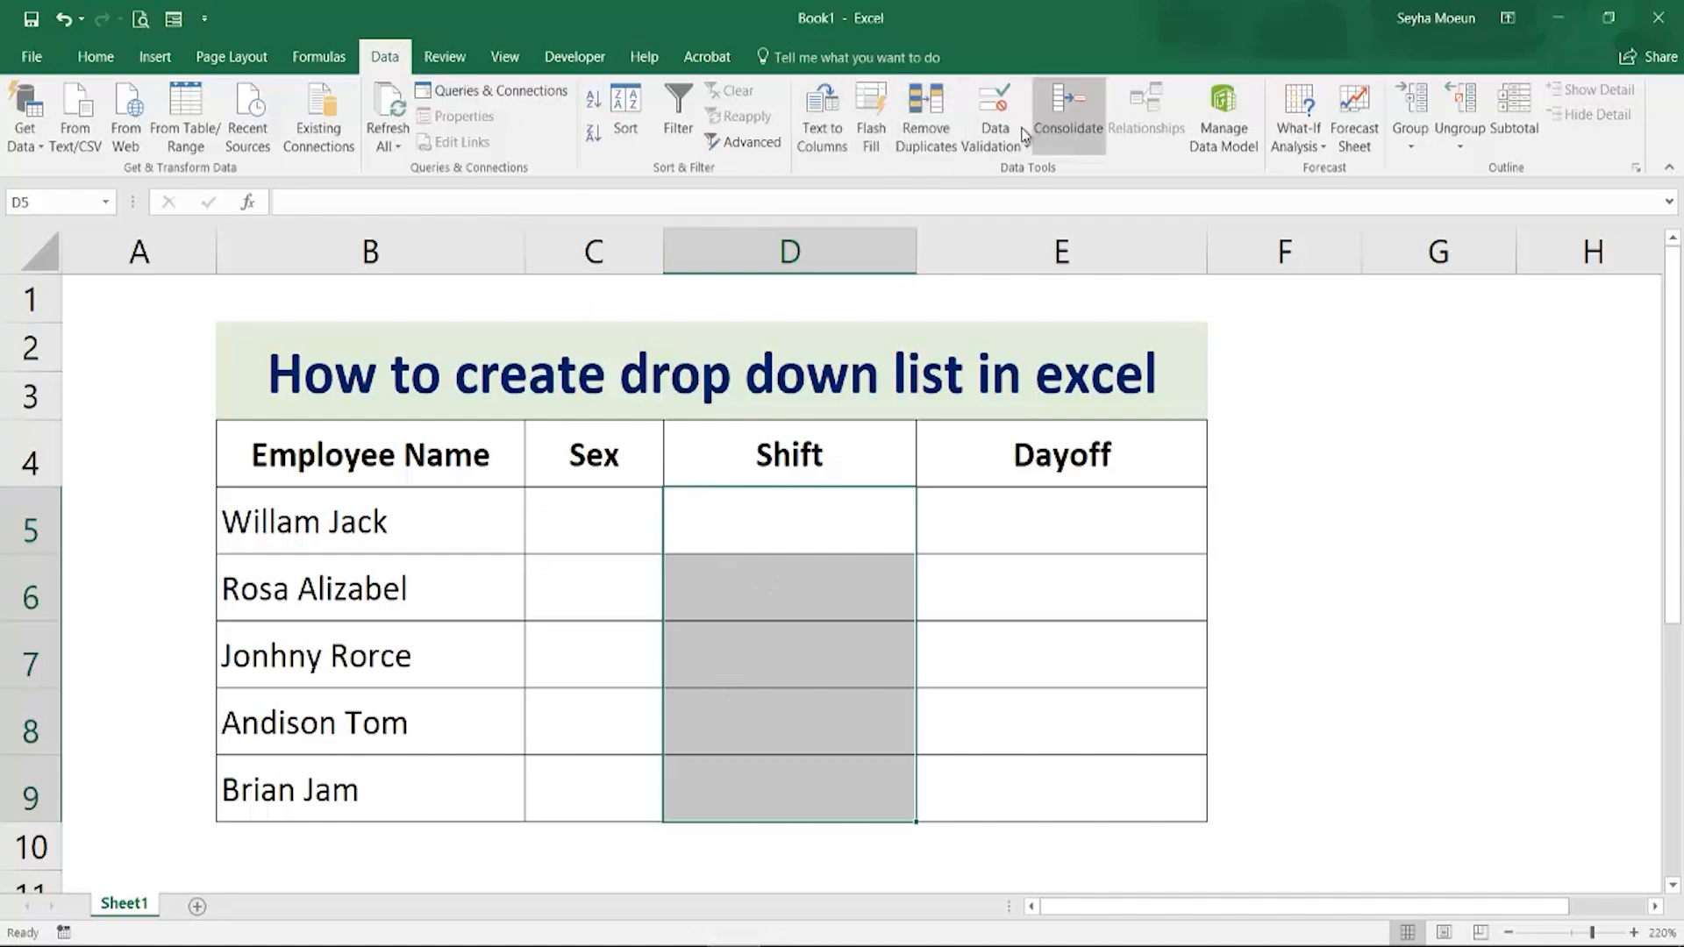
left_click(995, 143)
left_click(1019, 174)
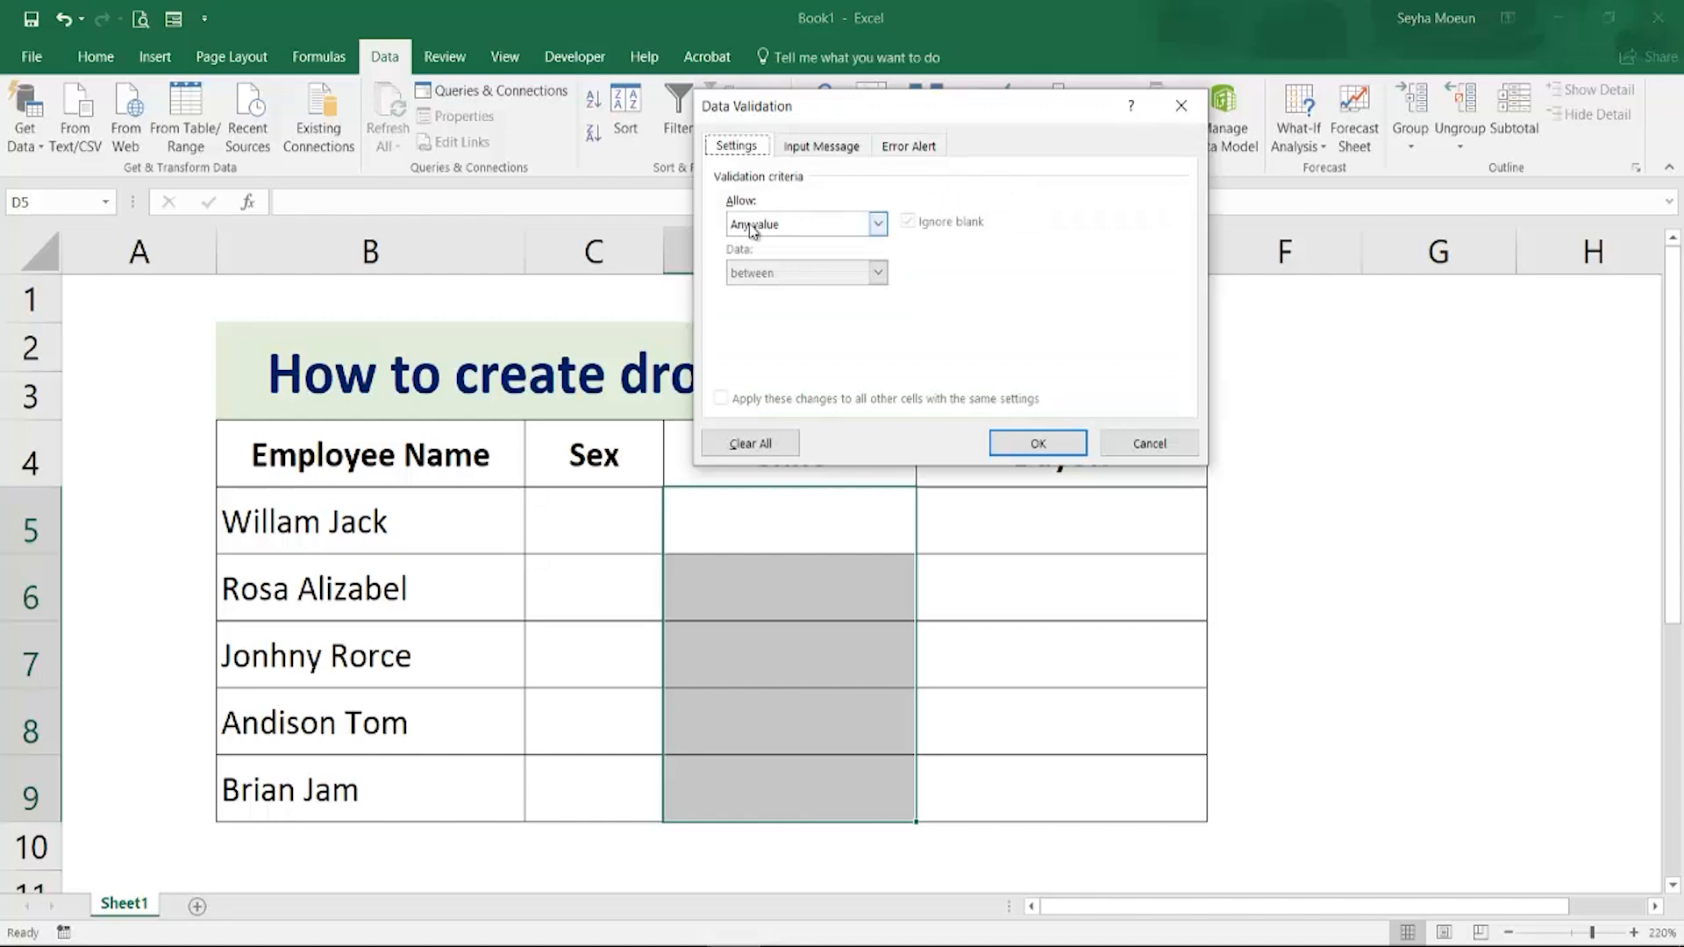
left_click(879, 224)
left_click(798, 292)
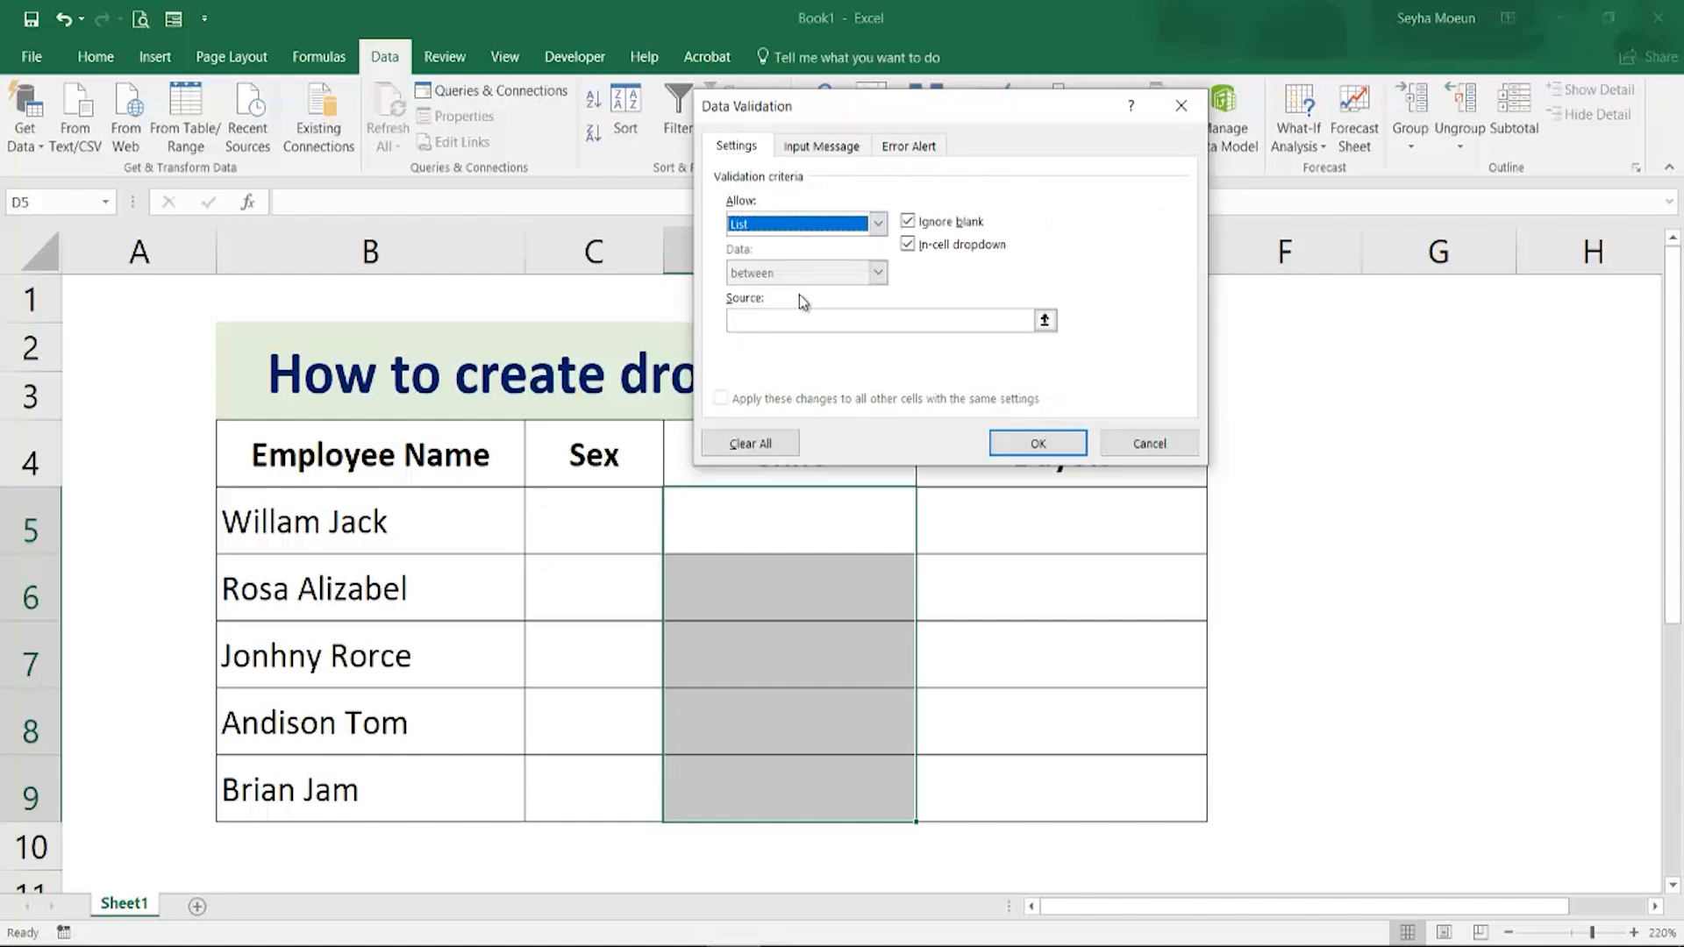
left_click(838, 321)
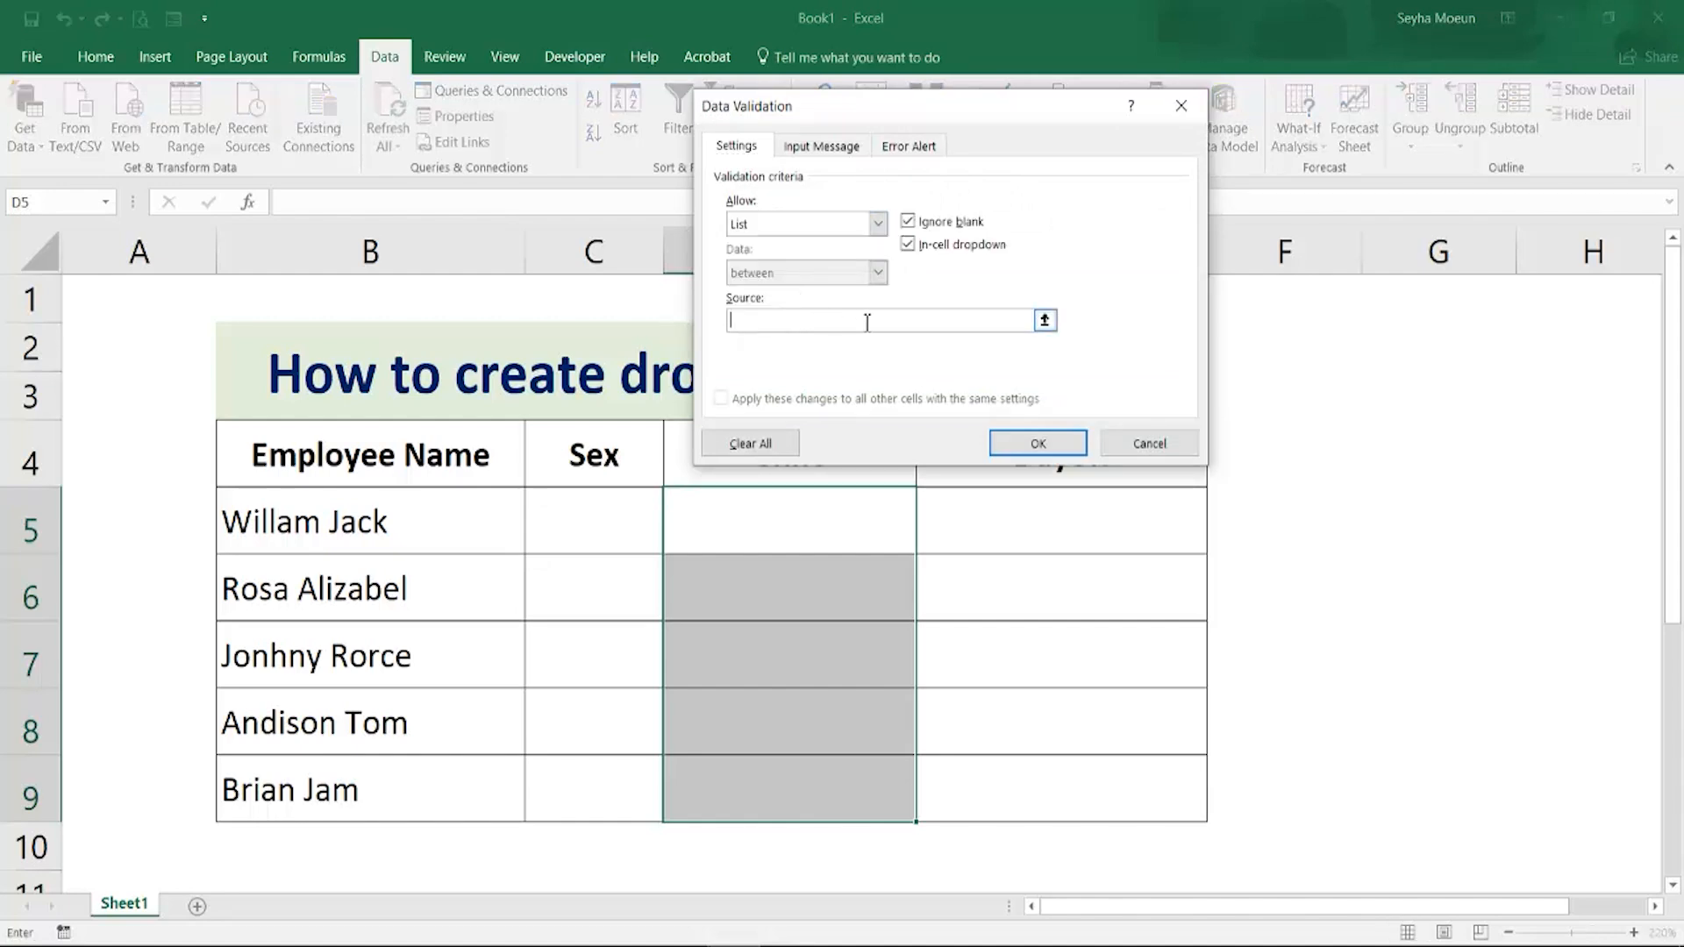
type("Day,Night")
left_click(995, 441)
left_click(880, 515)
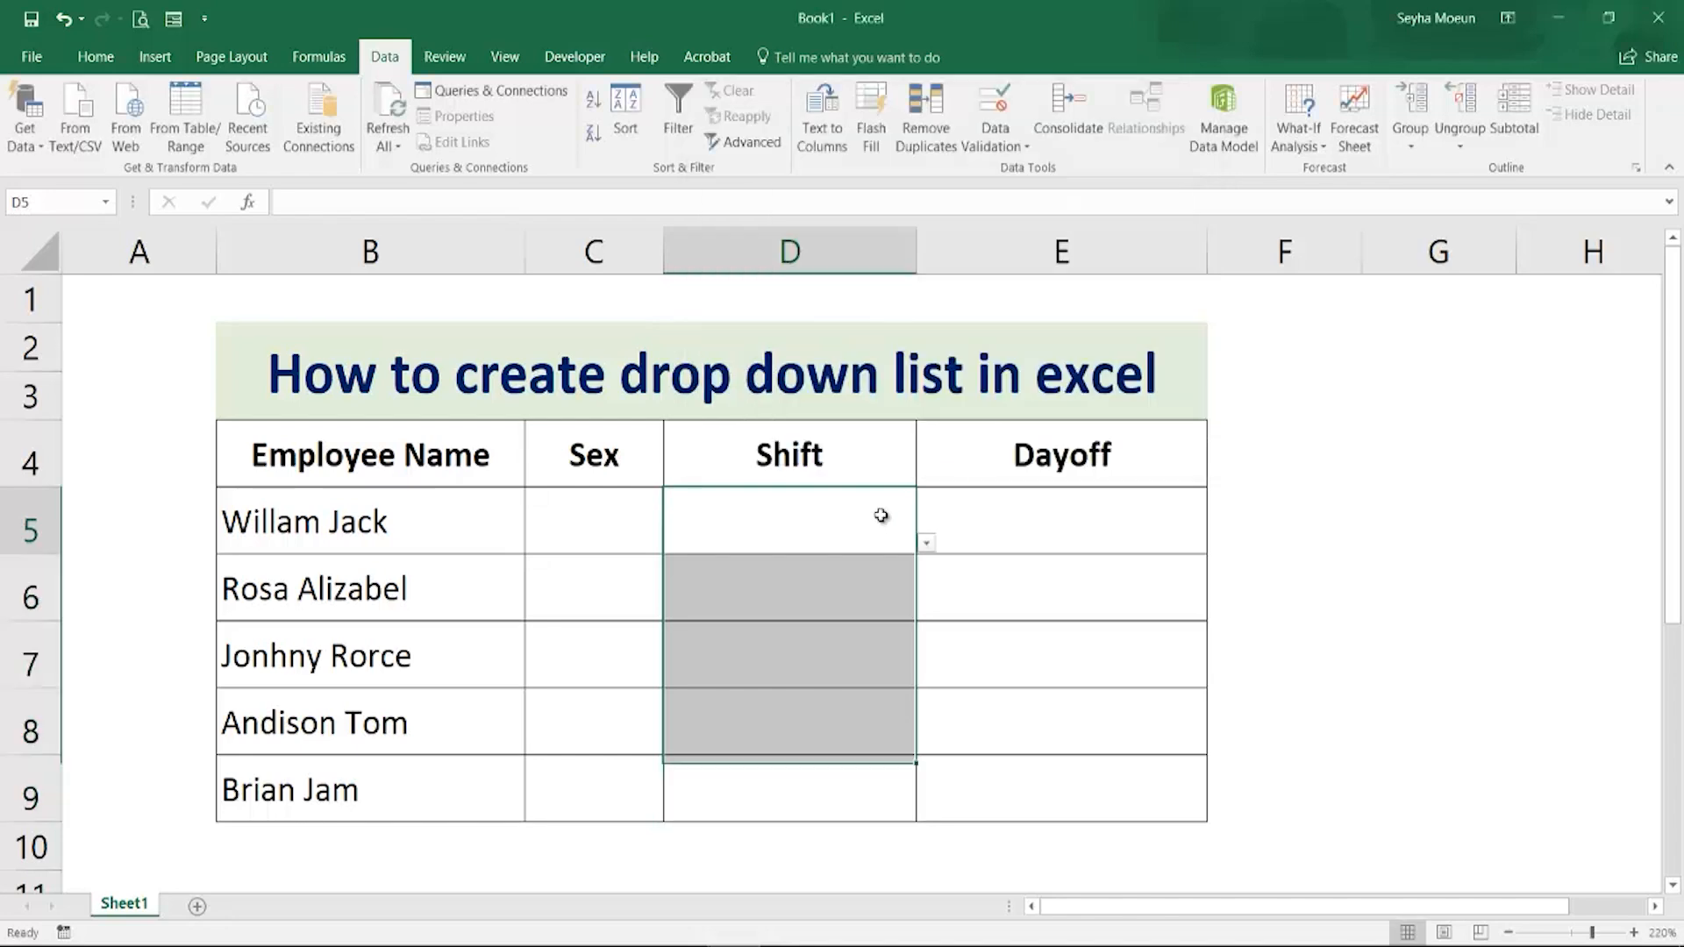
left_click(926, 543)
key("Escape")
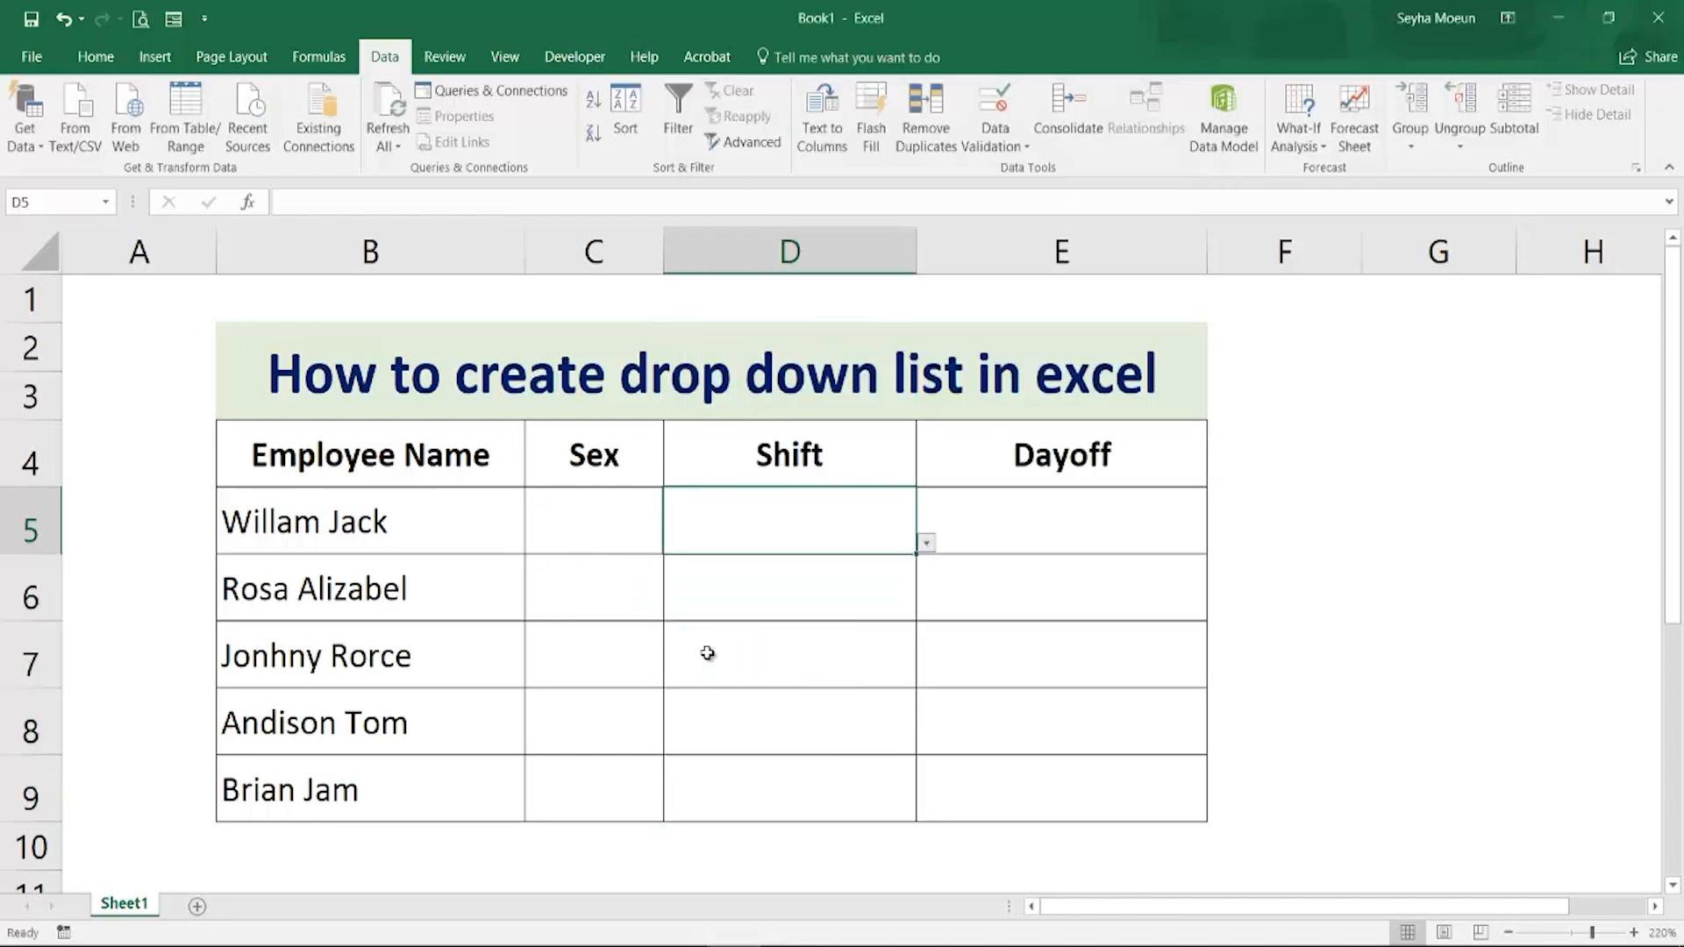
Add a List data validation to the Dayoff cells E5:E9 with the source Monday,Tuesday,Wednesday,Thursday,Friday,Saturday,Sunday
left_click_drag(1015, 526, 1001, 797)
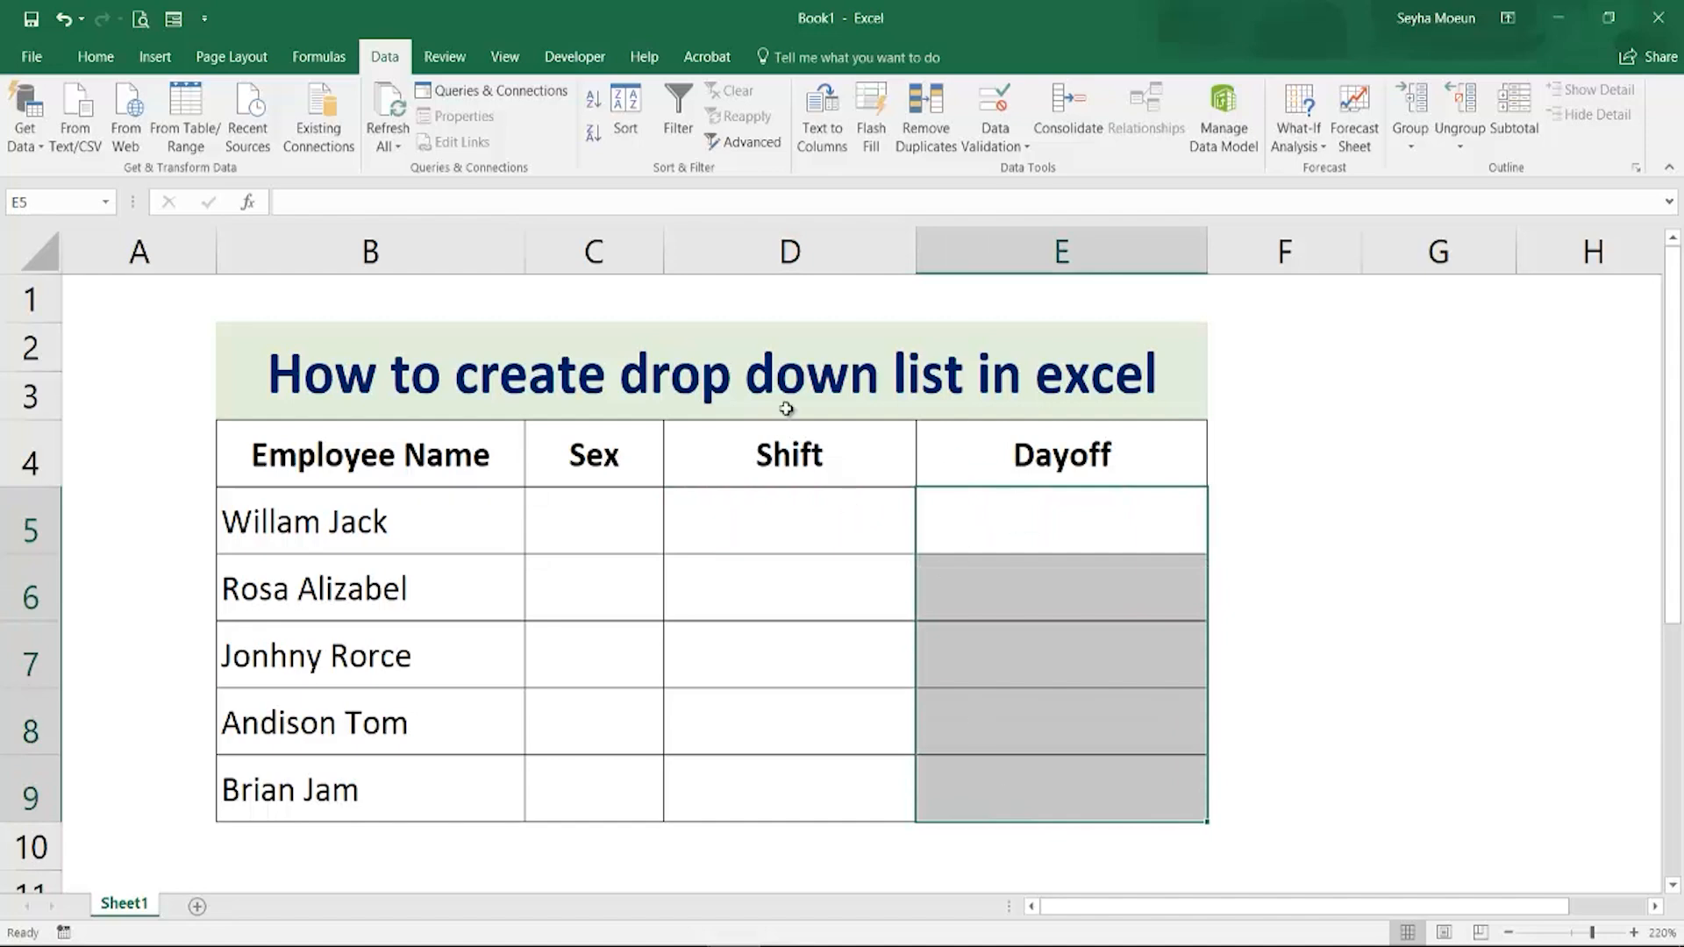
left_click(998, 151)
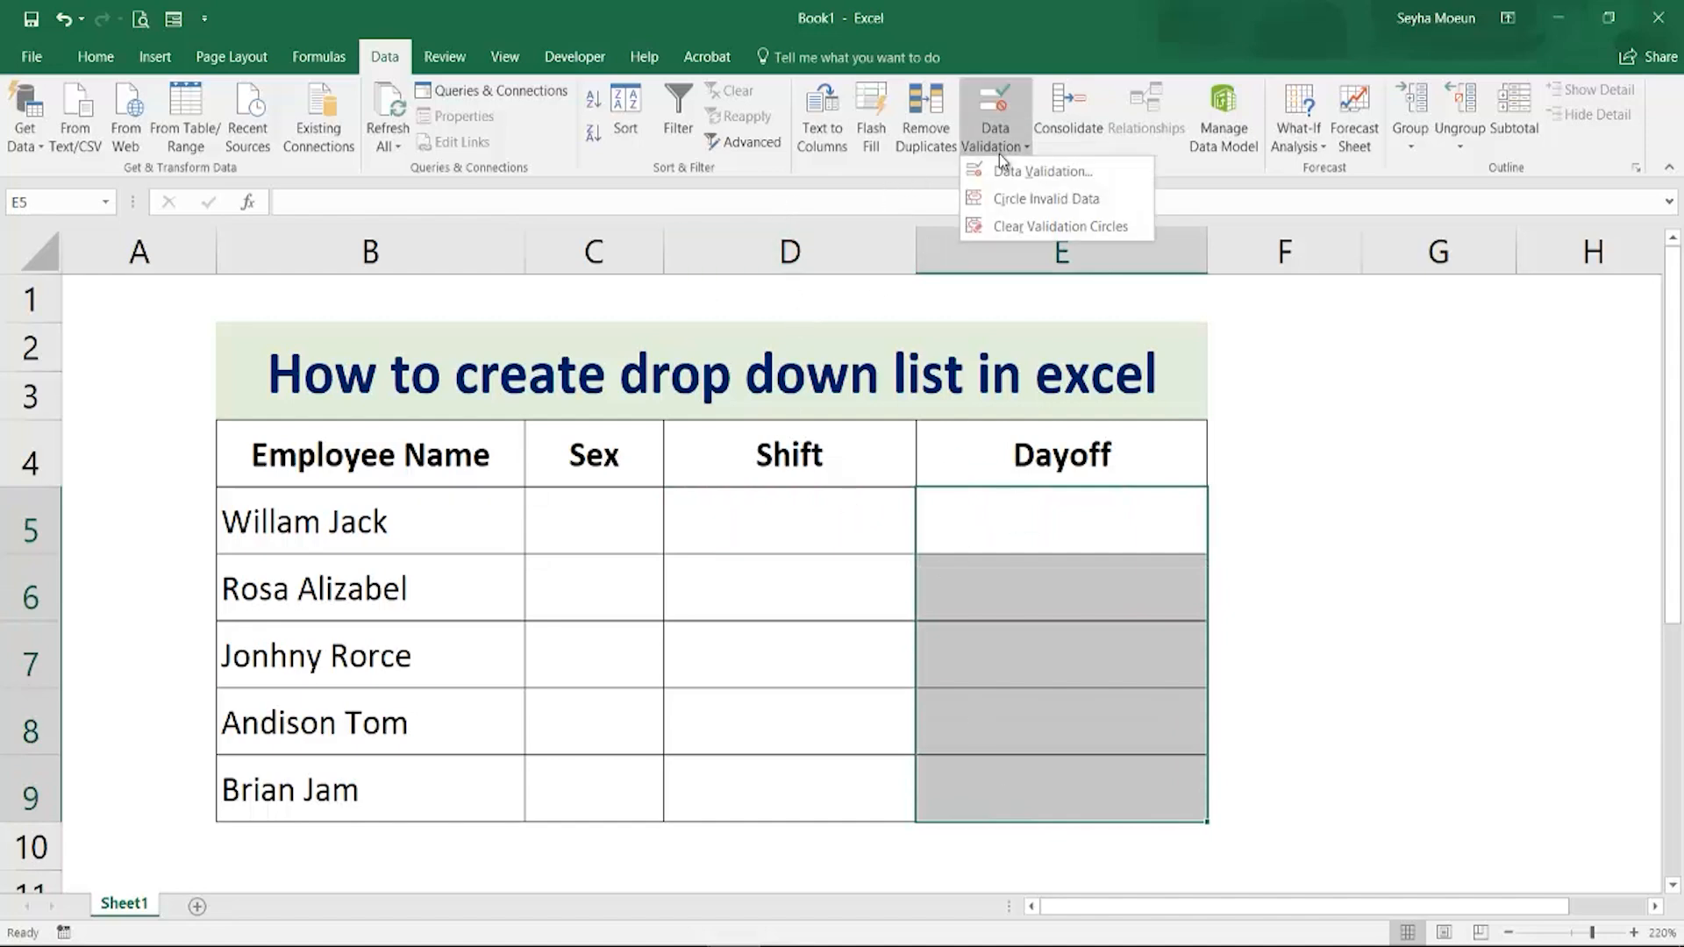
left_click(1034, 177)
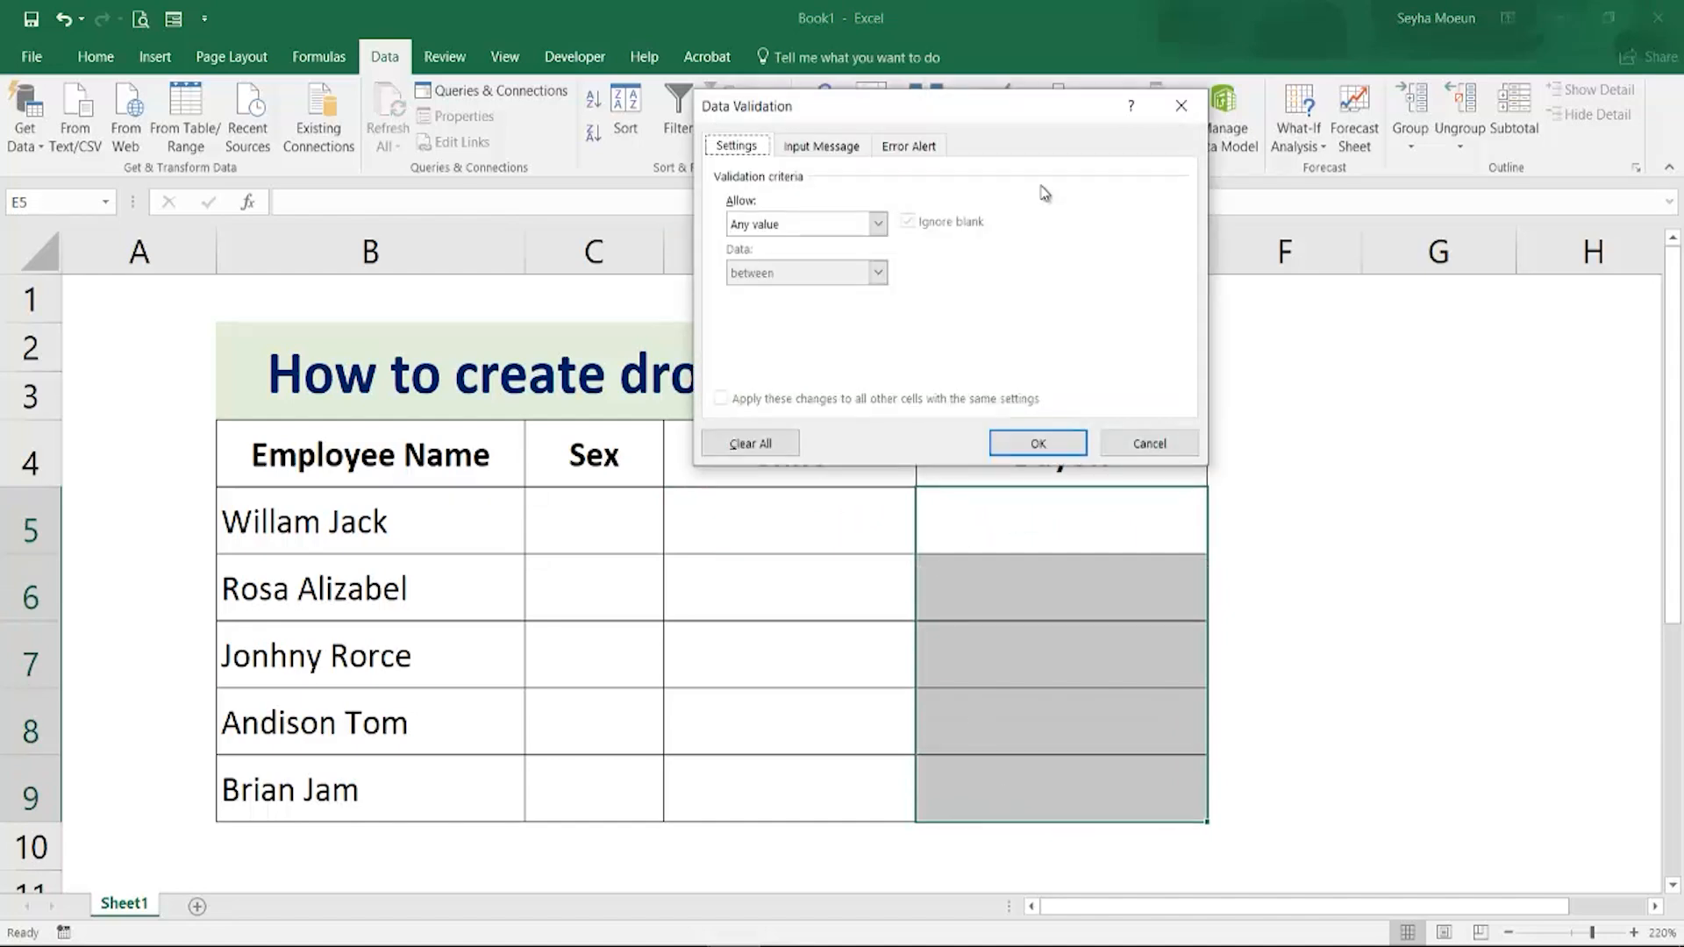
left_click(877, 225)
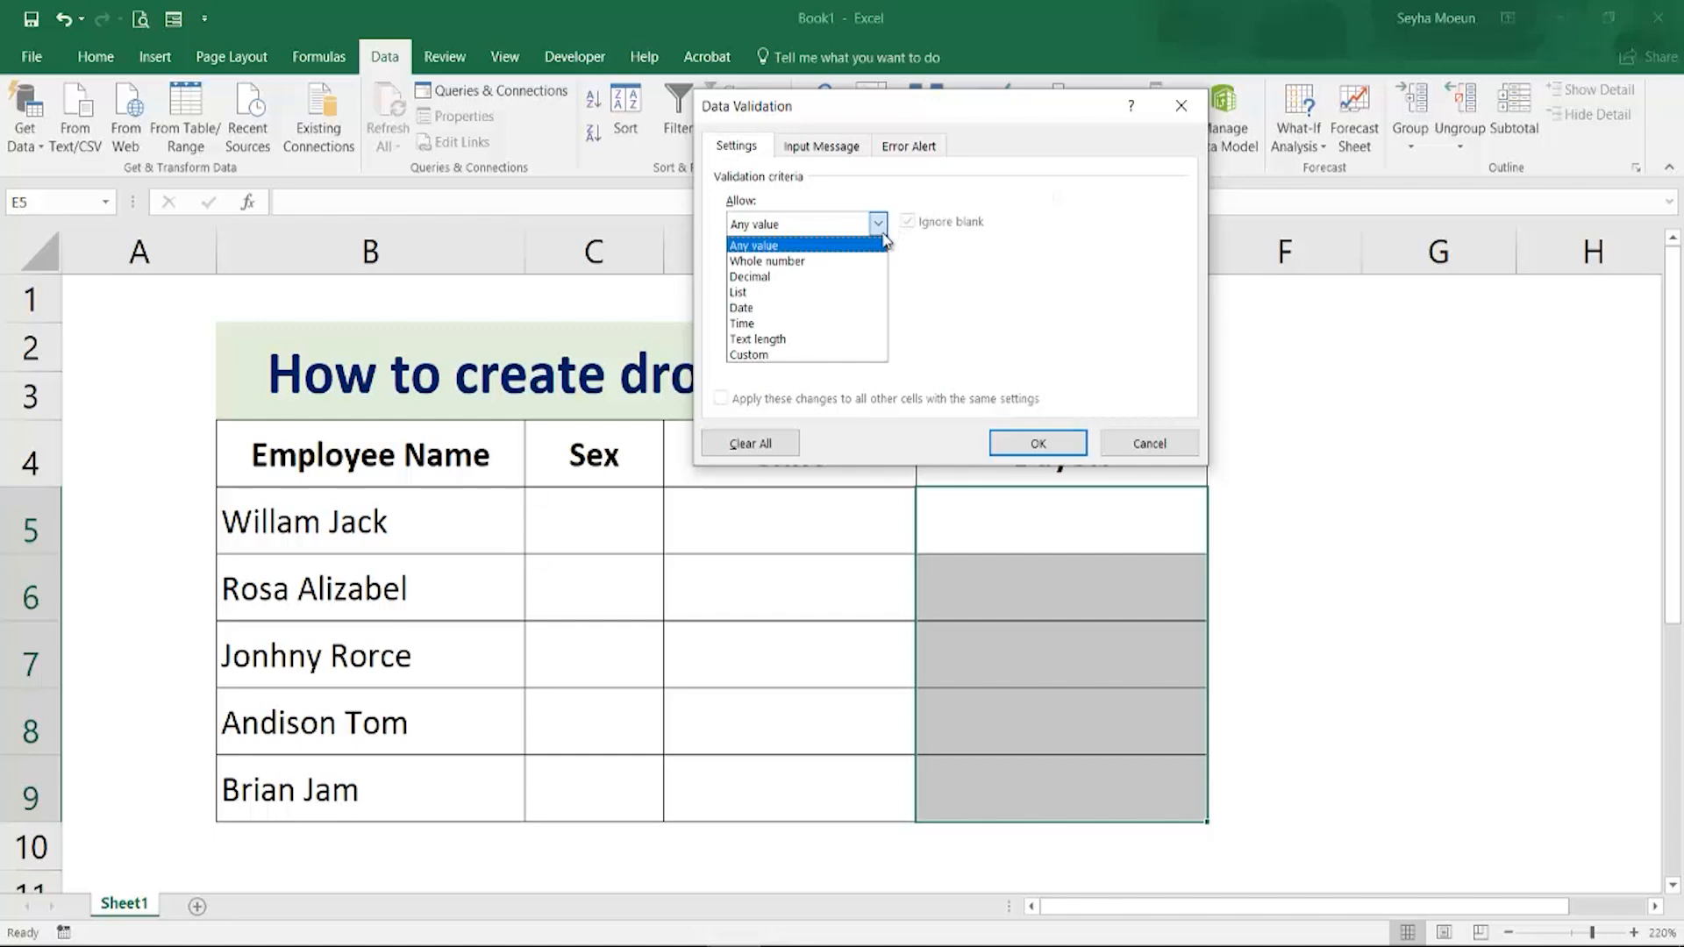
left_click(789, 295)
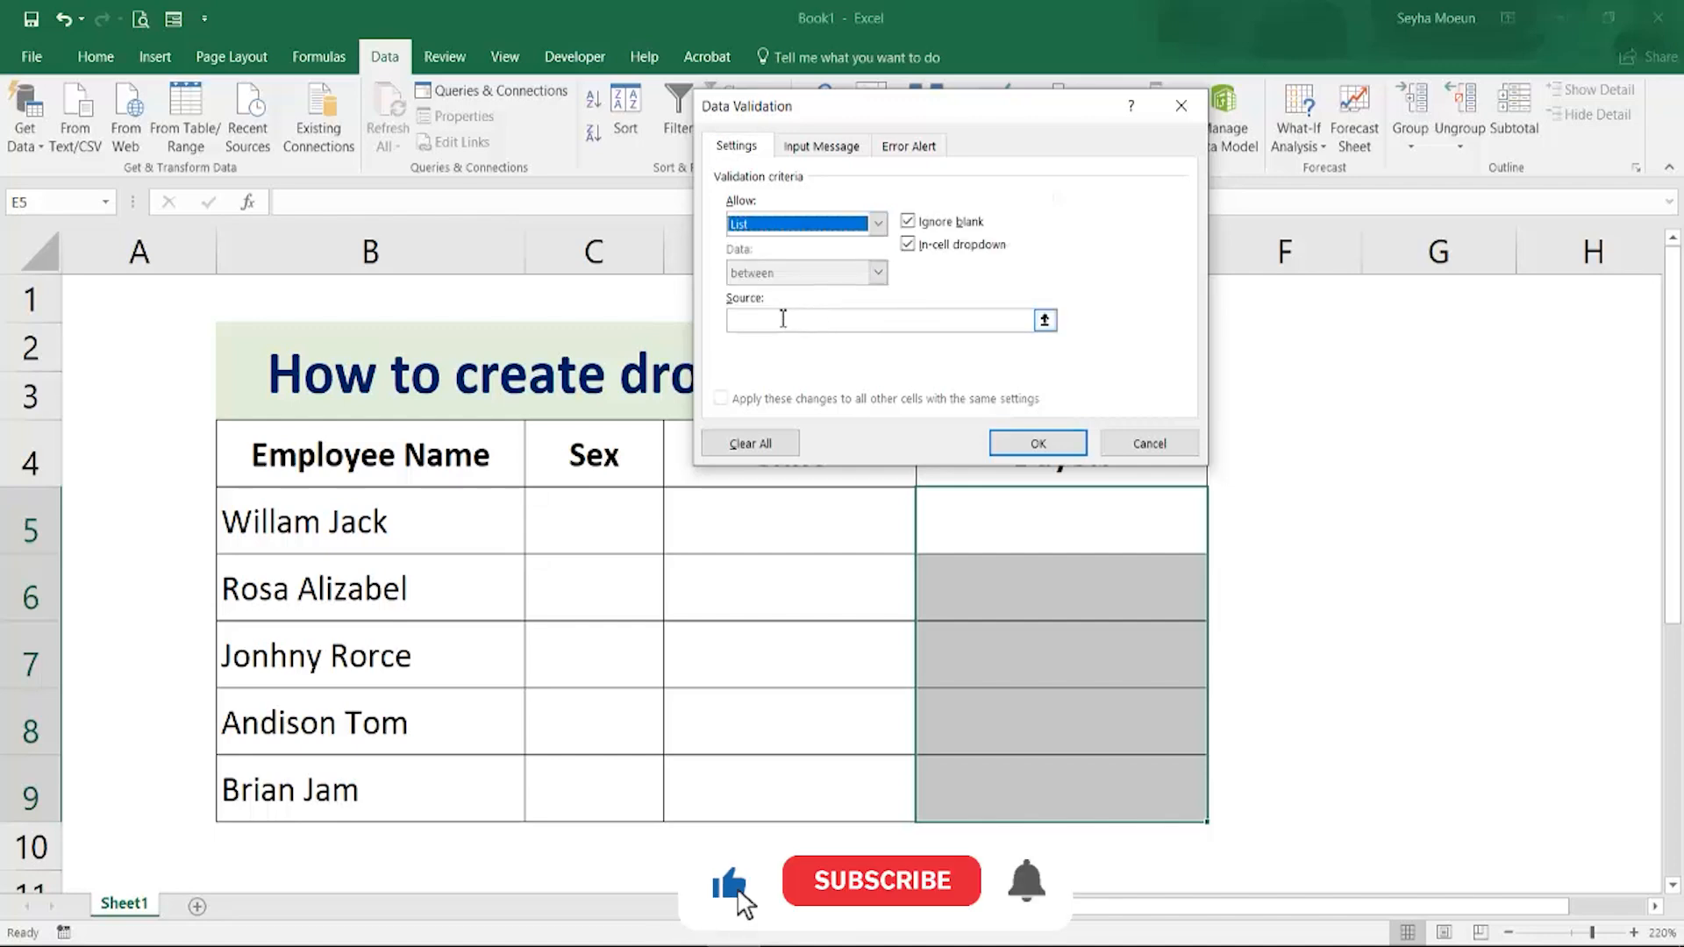
left_click(782, 321)
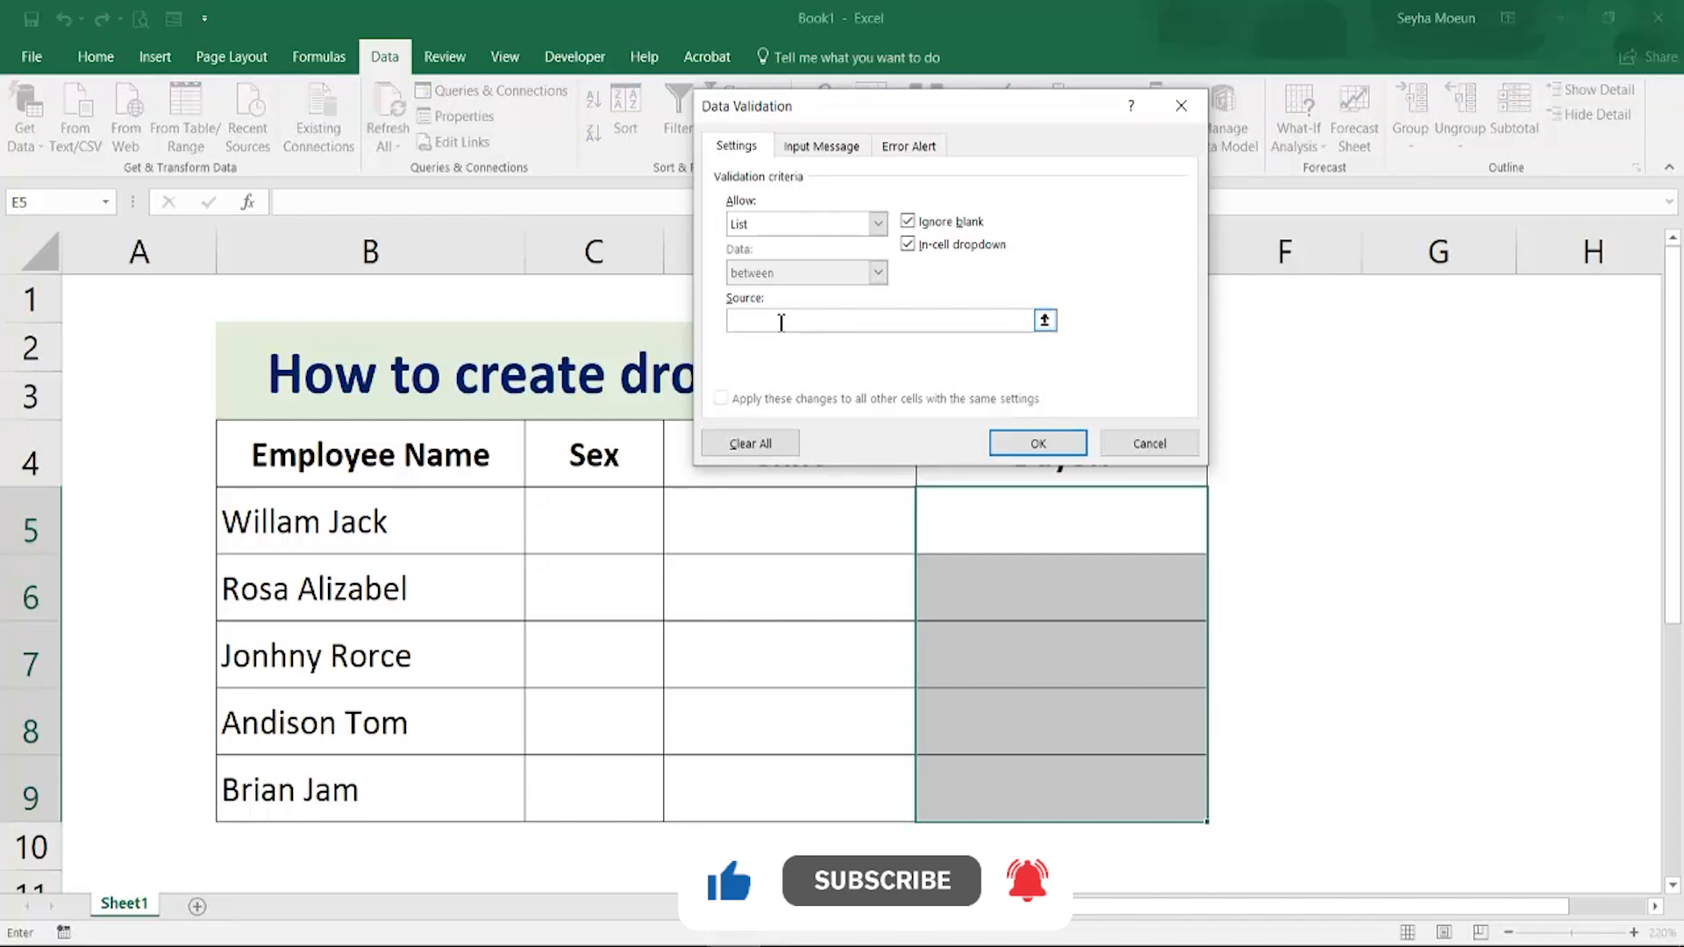
type("Monday")
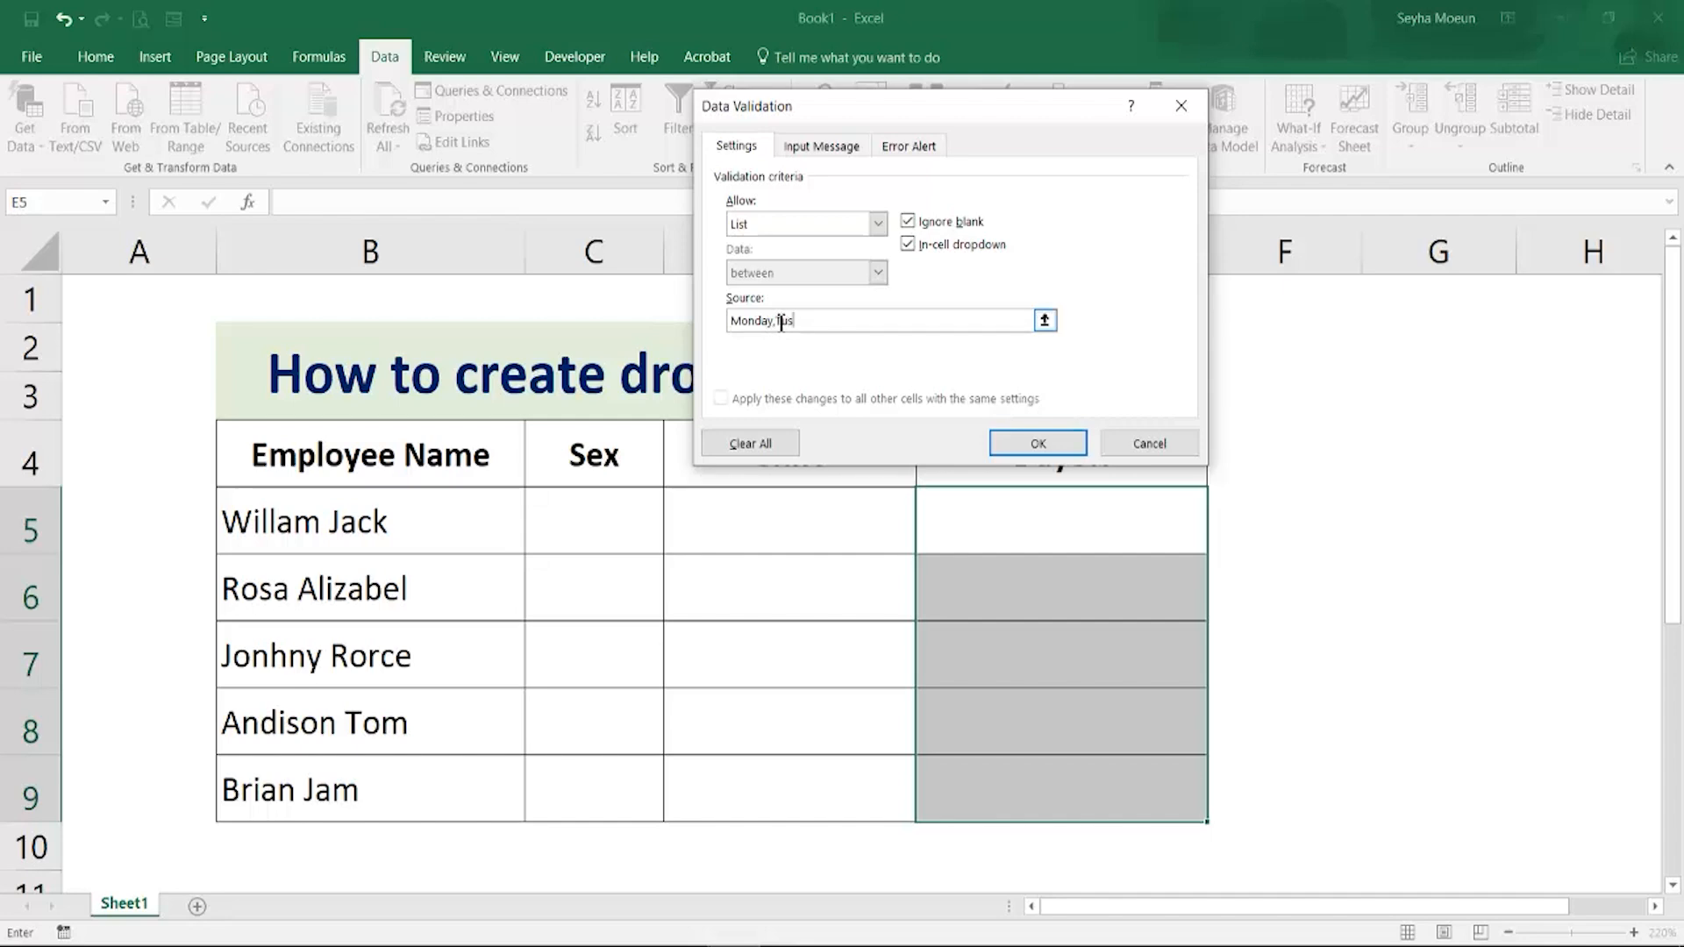
type(",Tuesday,Wednesday,THursday,Friday,Saturday,")
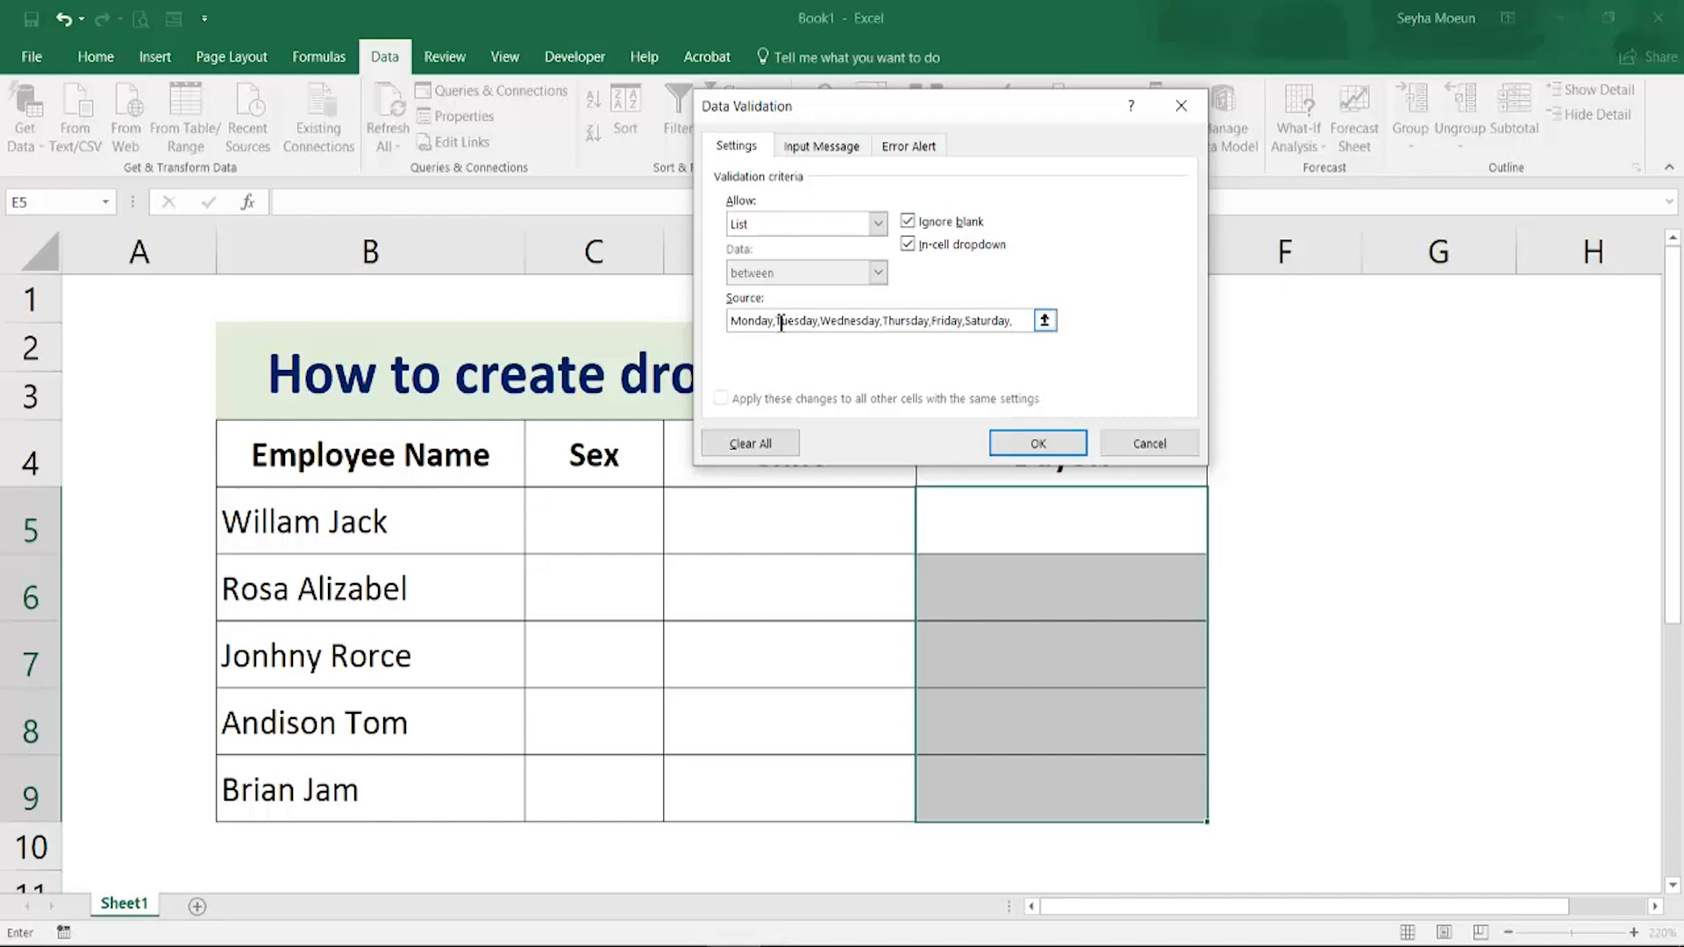
type("Sunday")
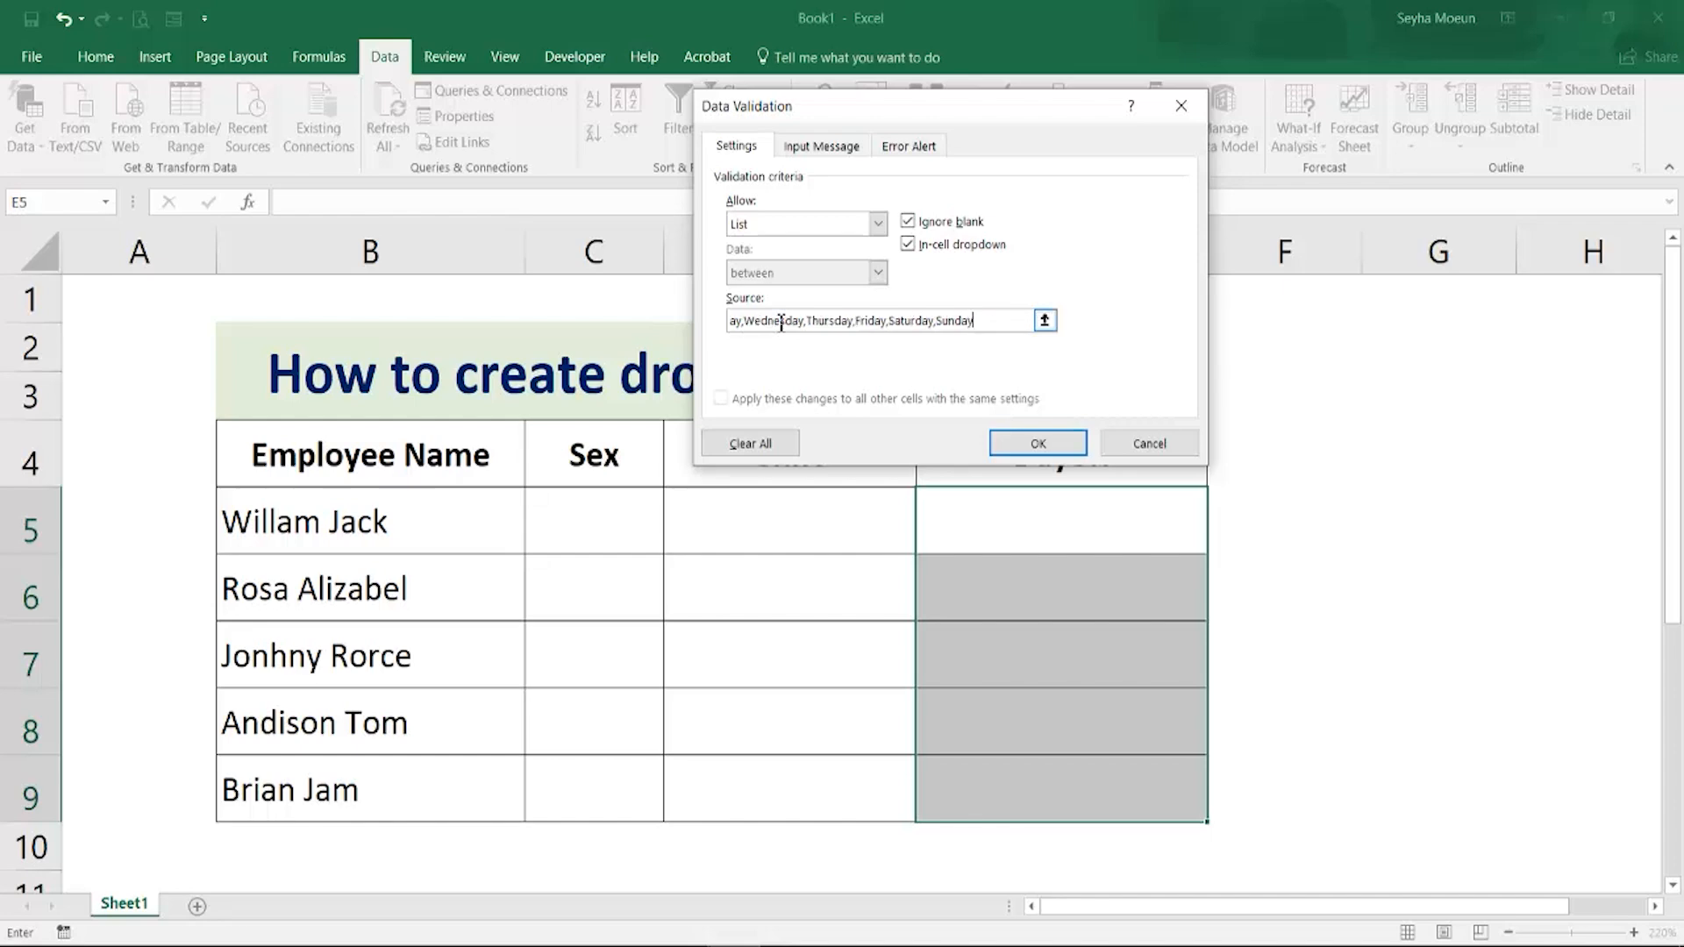
left_click(1017, 443)
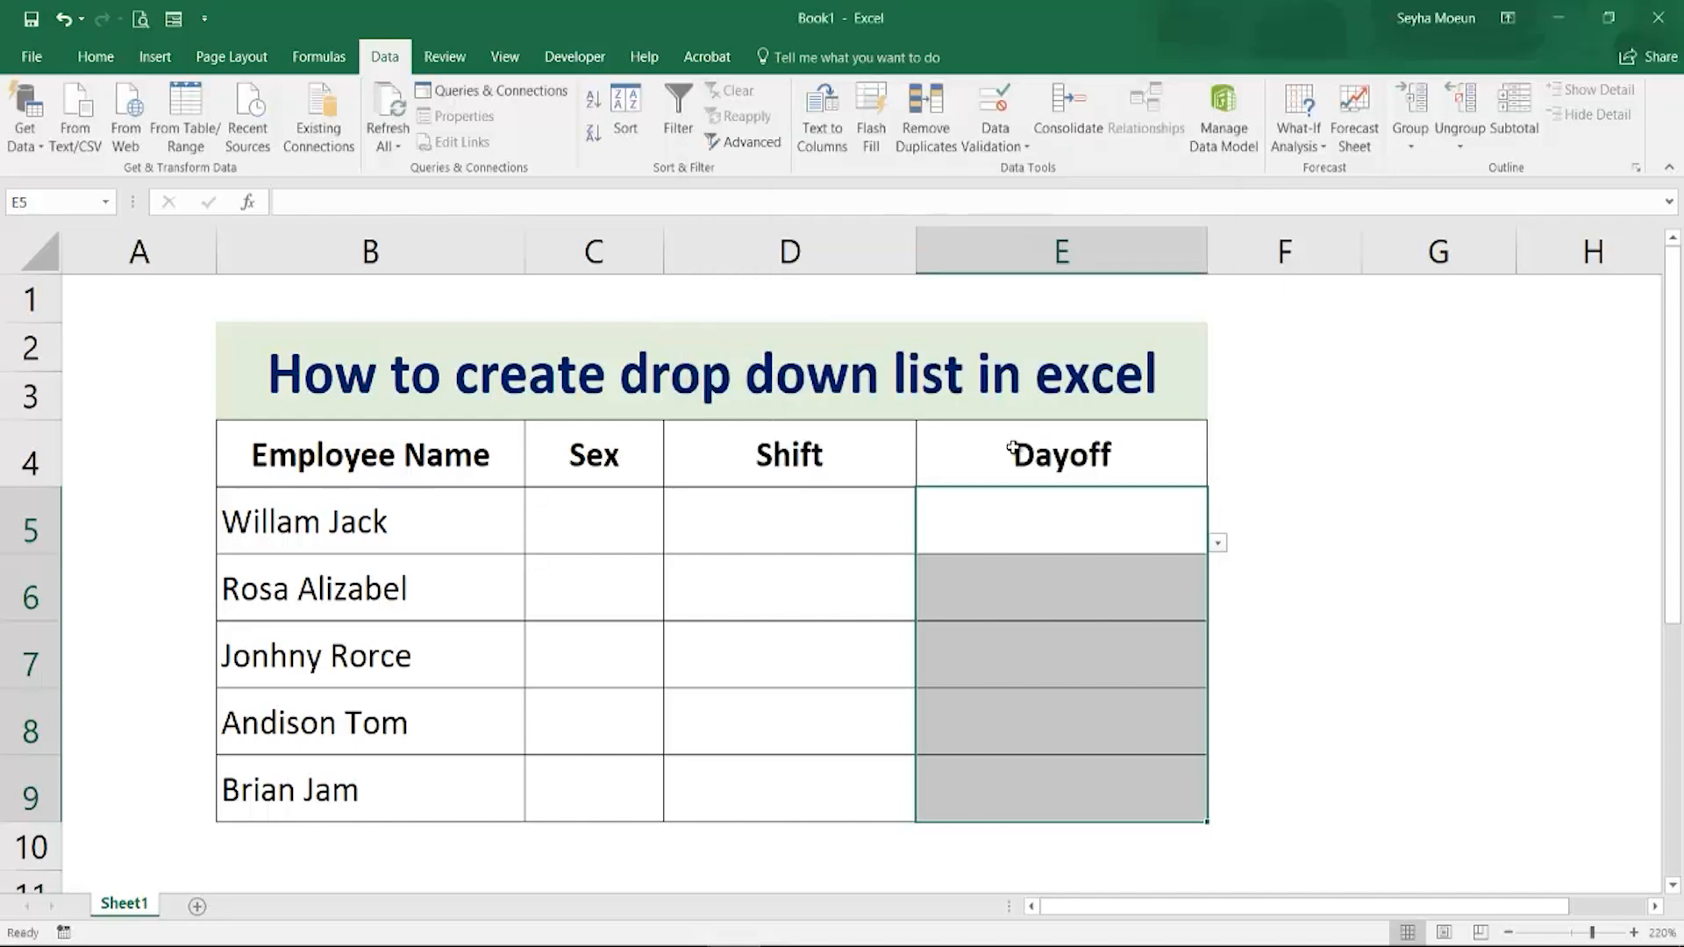
Open the drop-down list in the first Dayoff cell to check its day options, then close it
left_click(1061, 574)
left_click(1202, 546)
left_click(1218, 543)
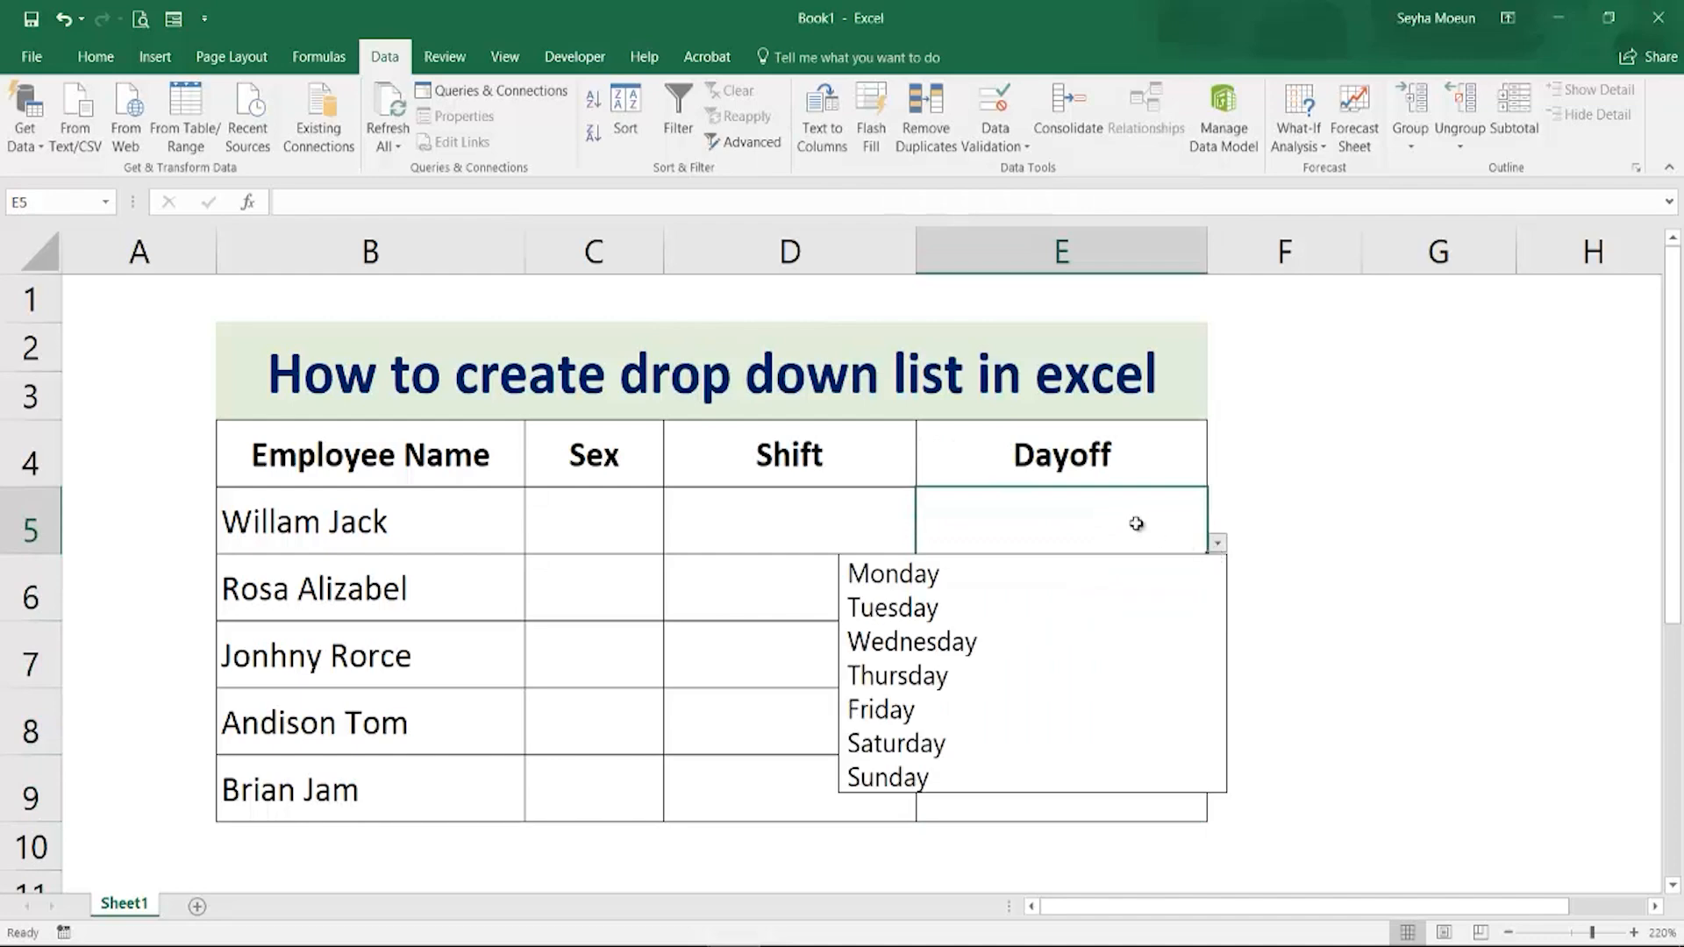
left_click(1132, 525)
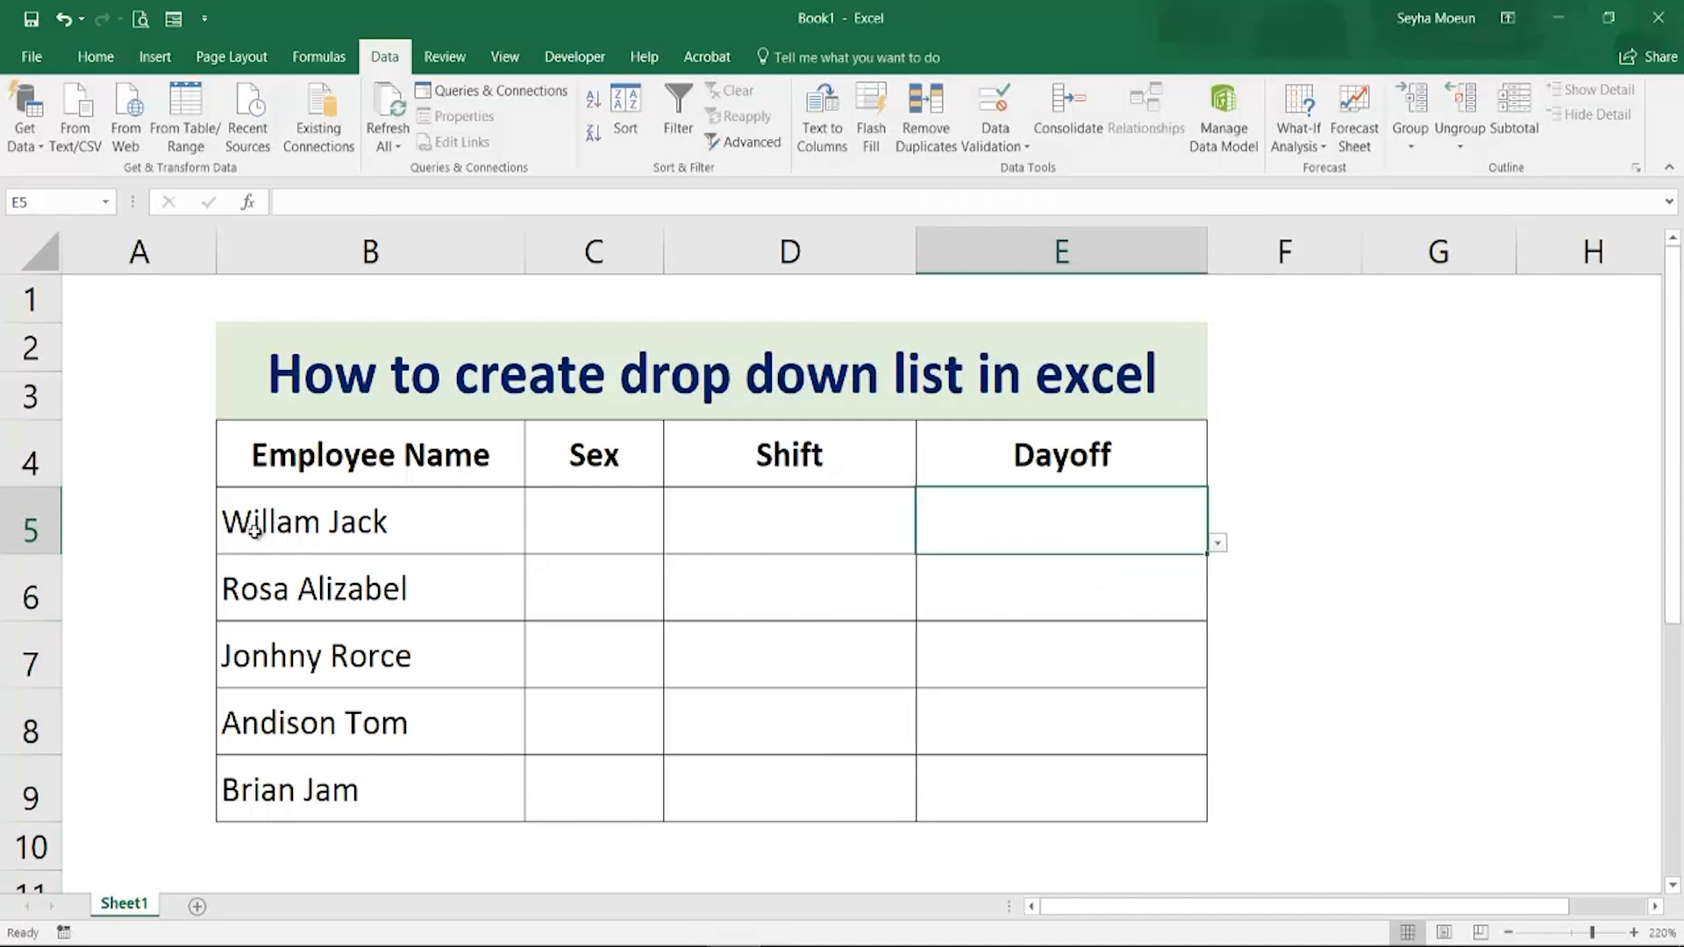
left_click(588, 519)
left_click(671, 543)
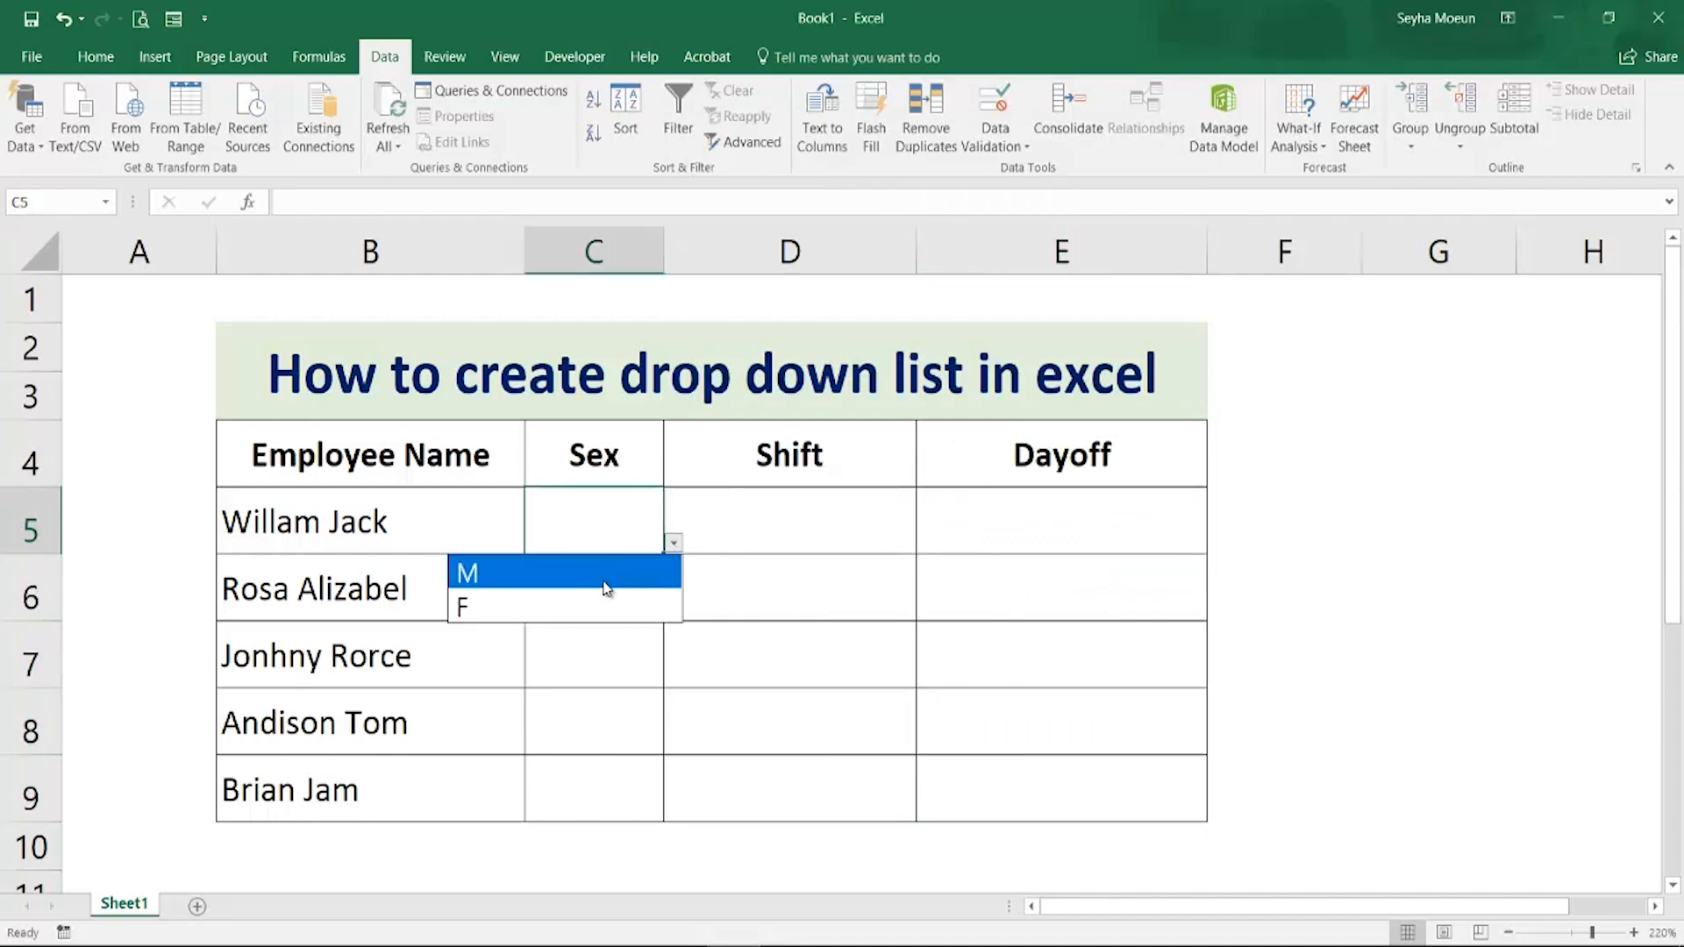
left_click(607, 578)
left_click(736, 548)
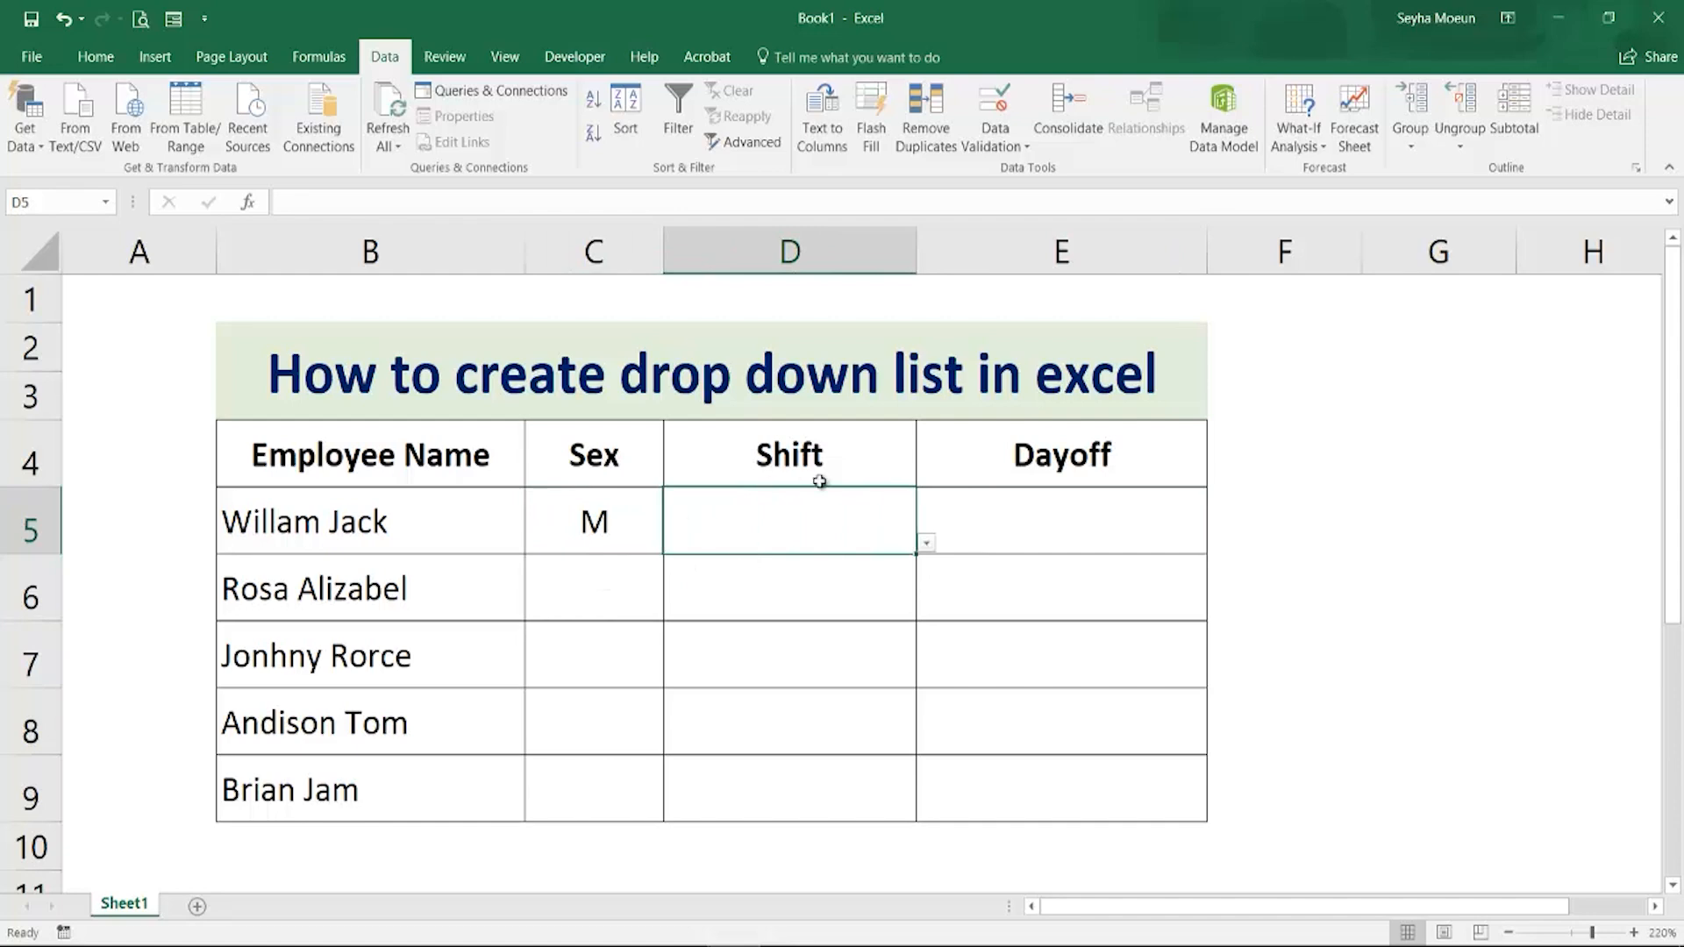
left_click(926, 542)
left_click(766, 574)
left_click(1003, 530)
left_click(1217, 543)
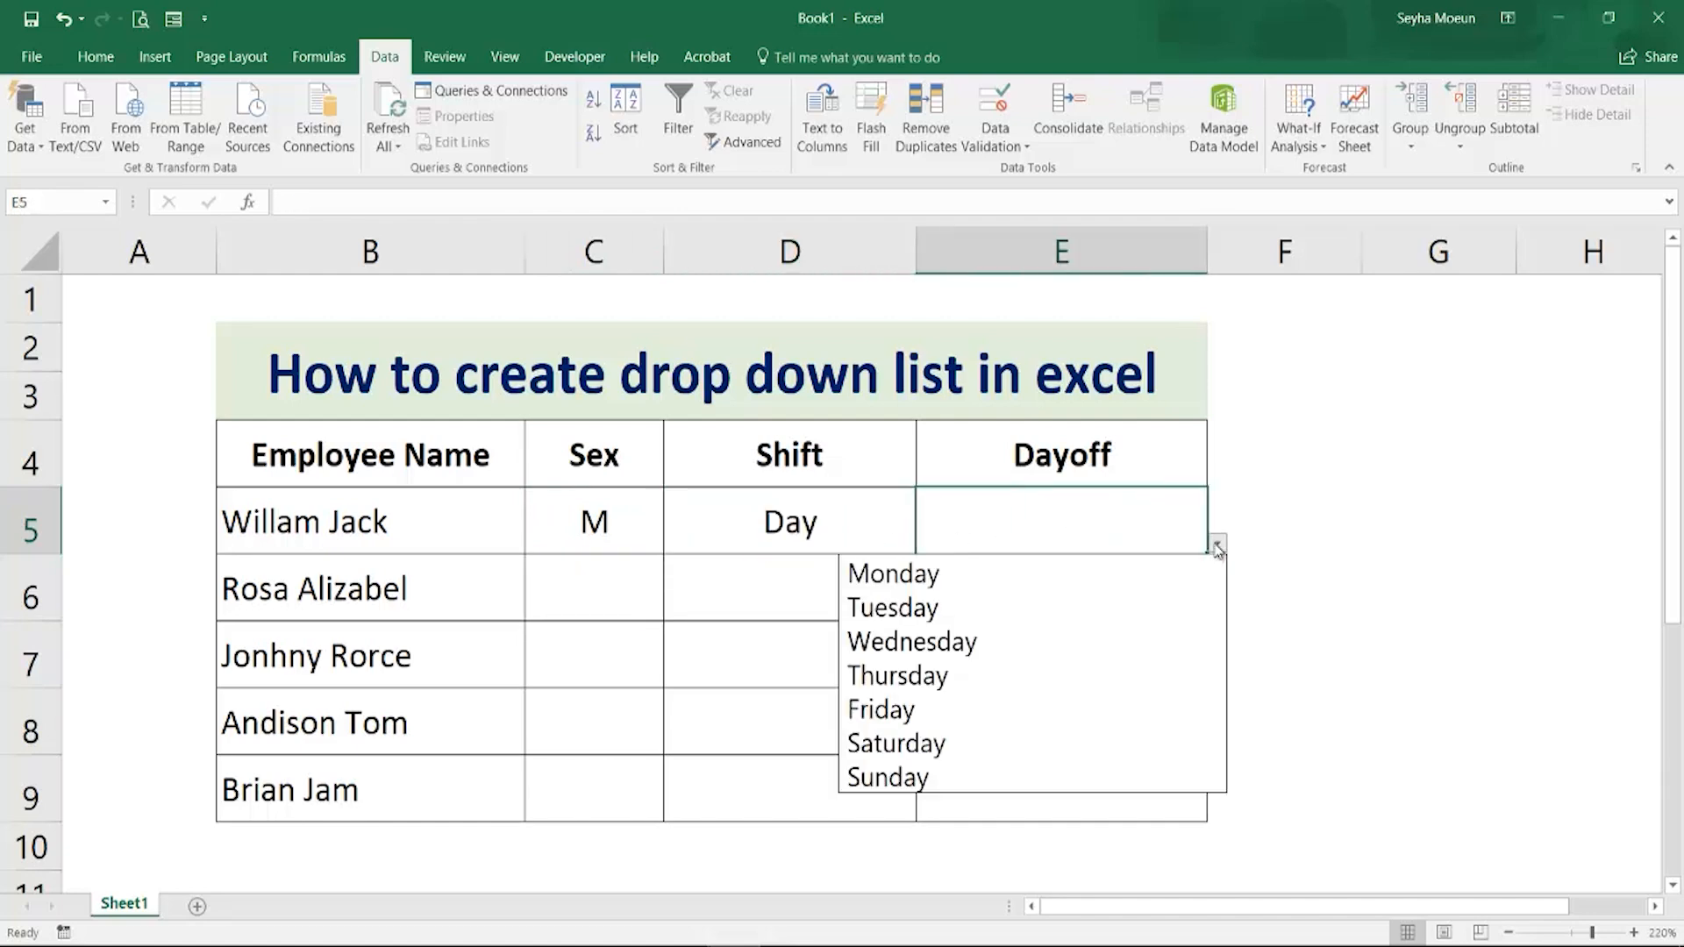
left_click(1013, 671)
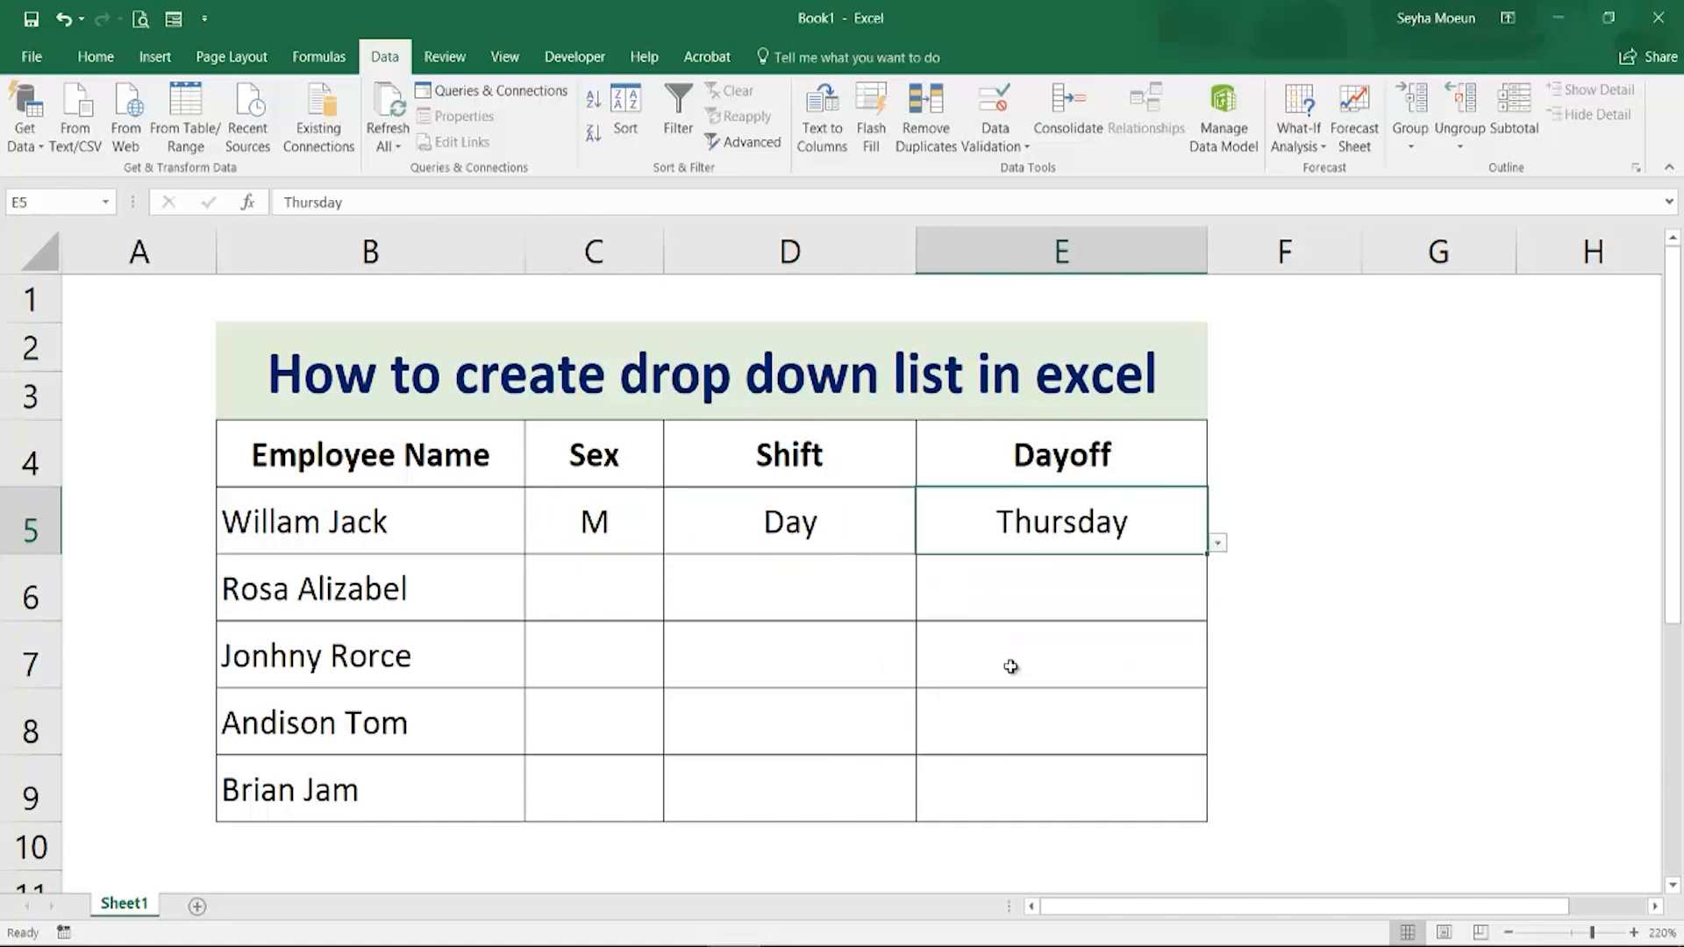
left_click(620, 603)
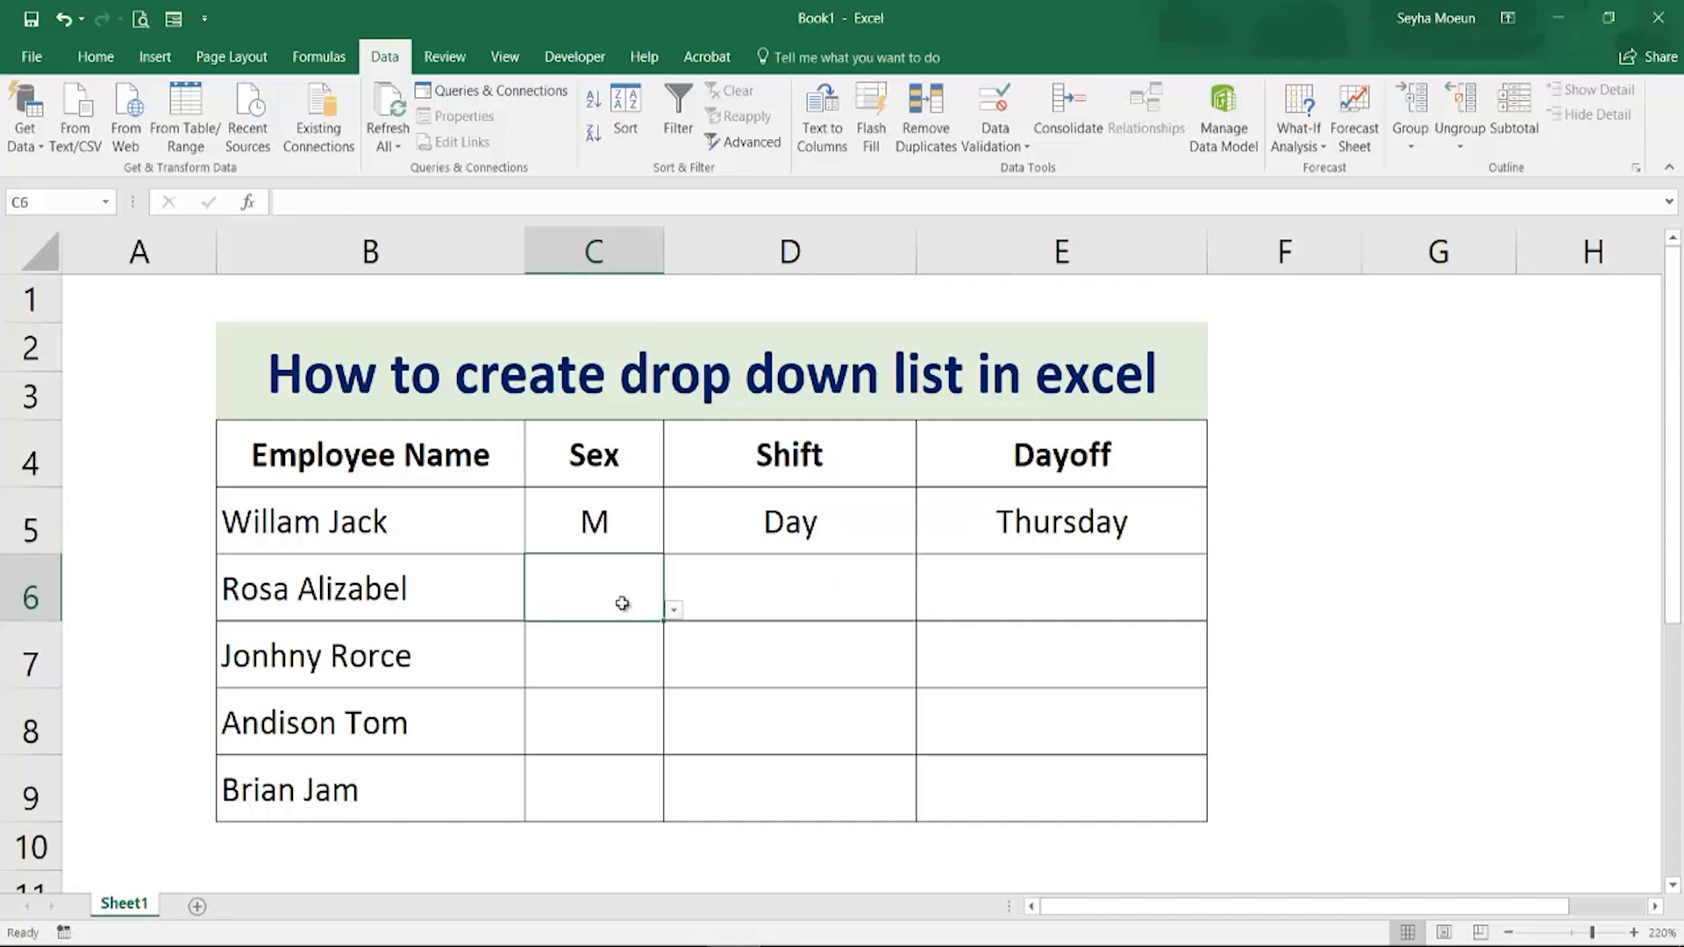
left_click(673, 611)
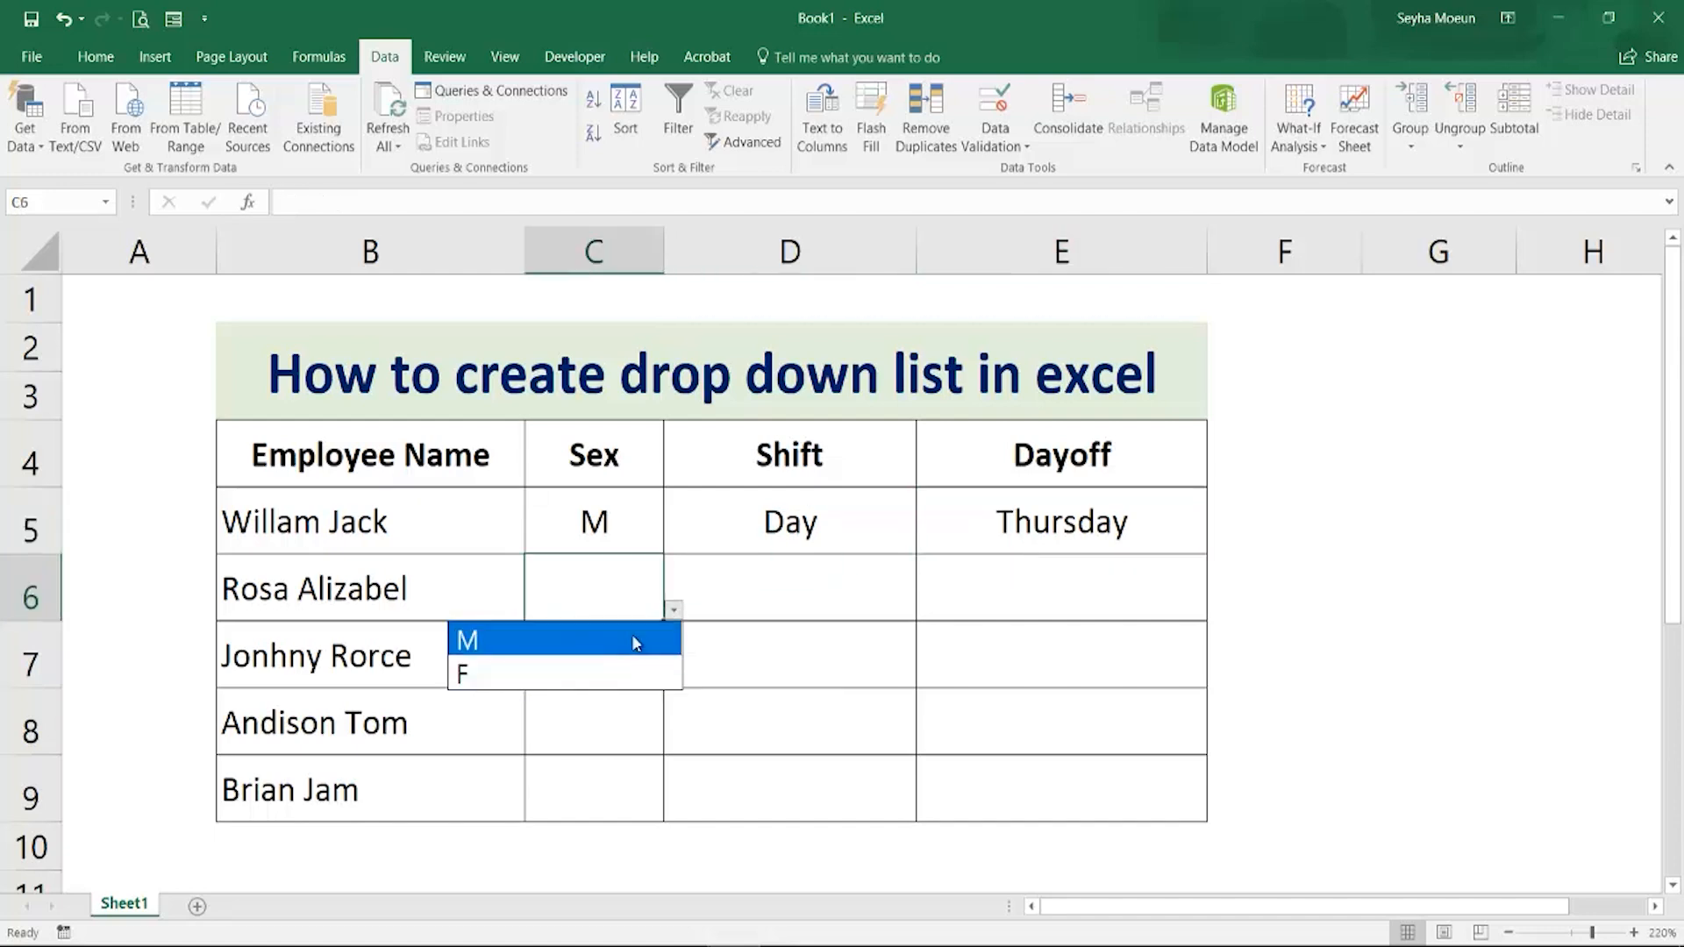
left_click(624, 673)
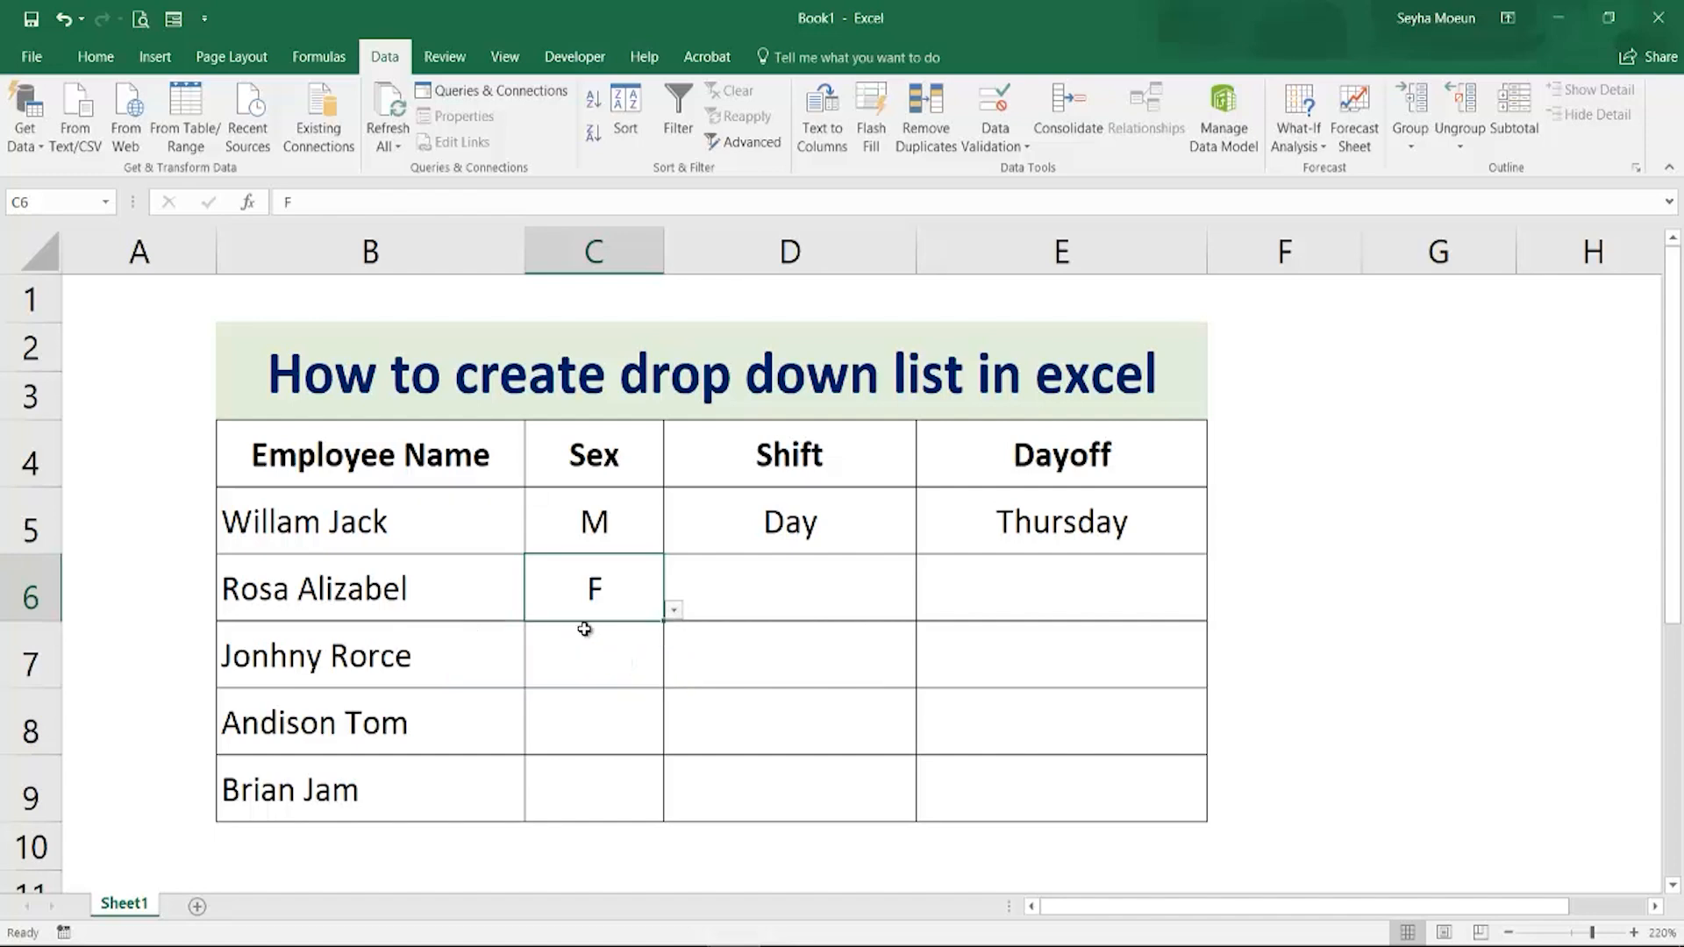
left_click(724, 596)
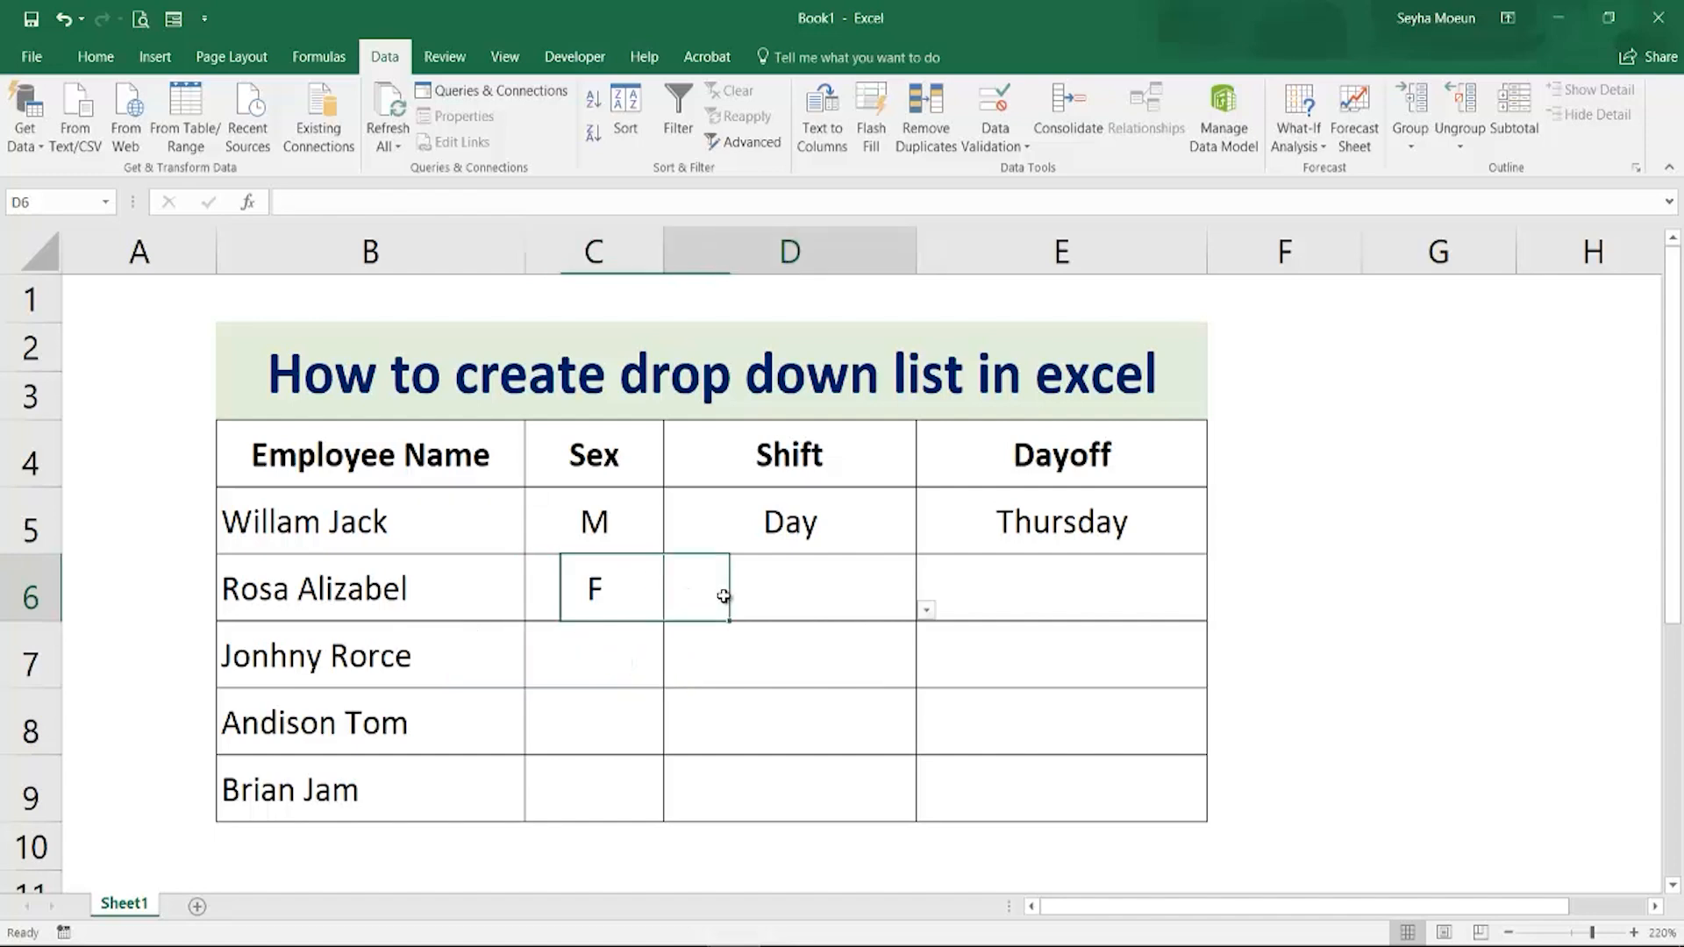
left_click(927, 611)
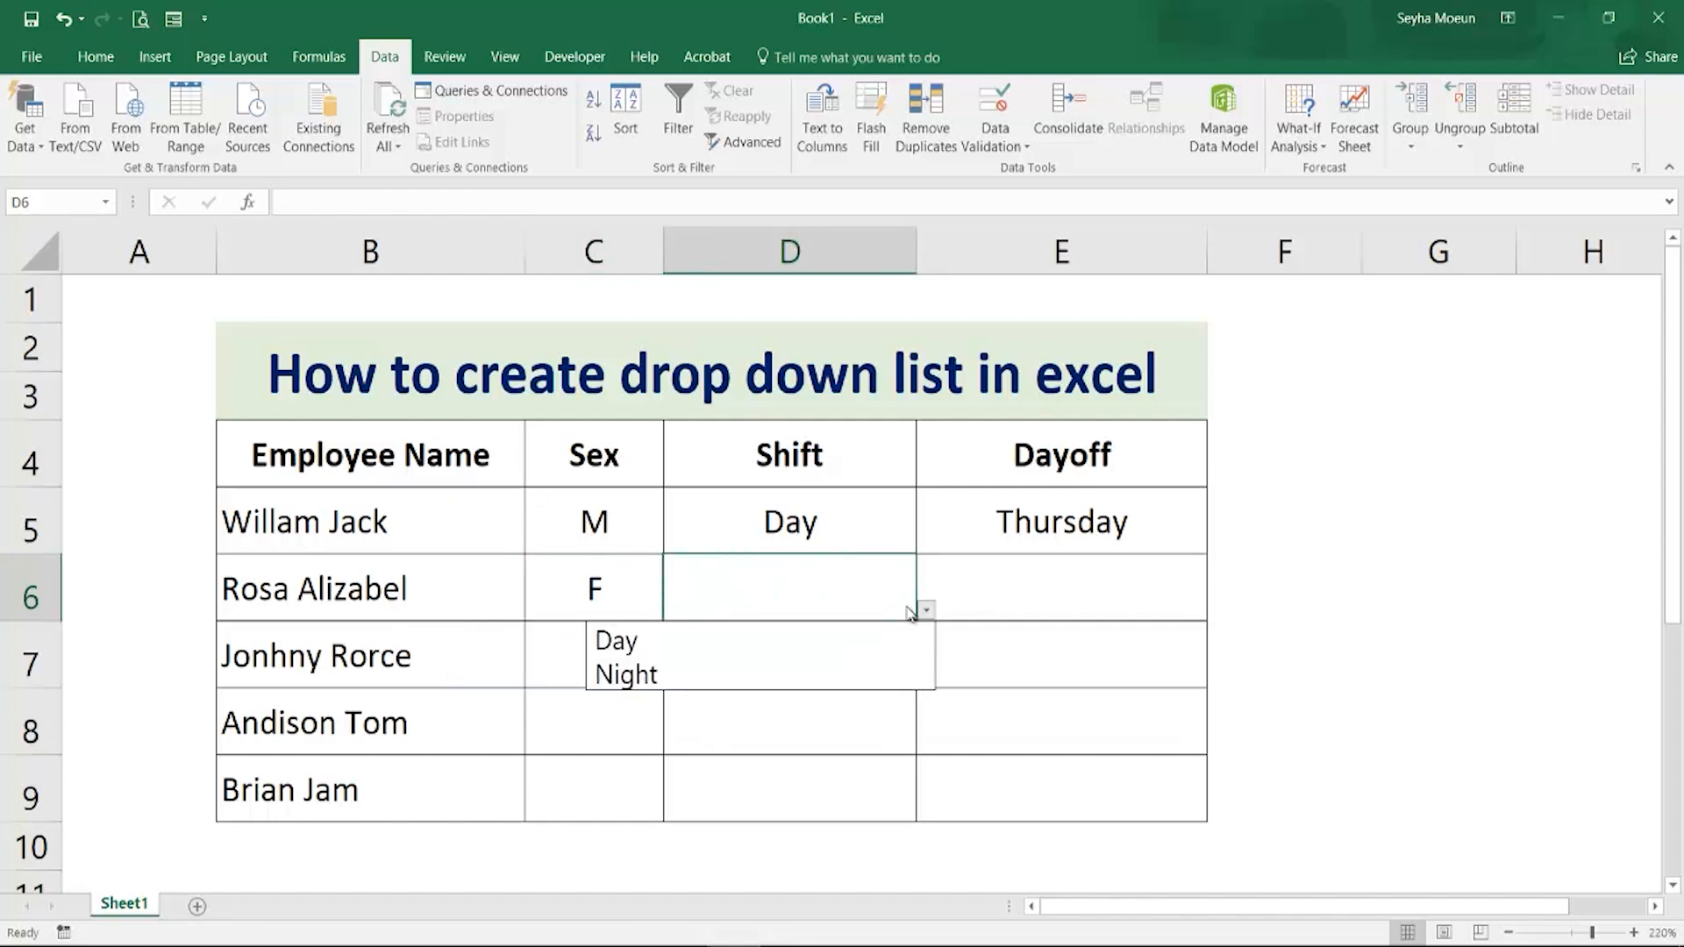
left_click(647, 676)
left_click(1170, 613)
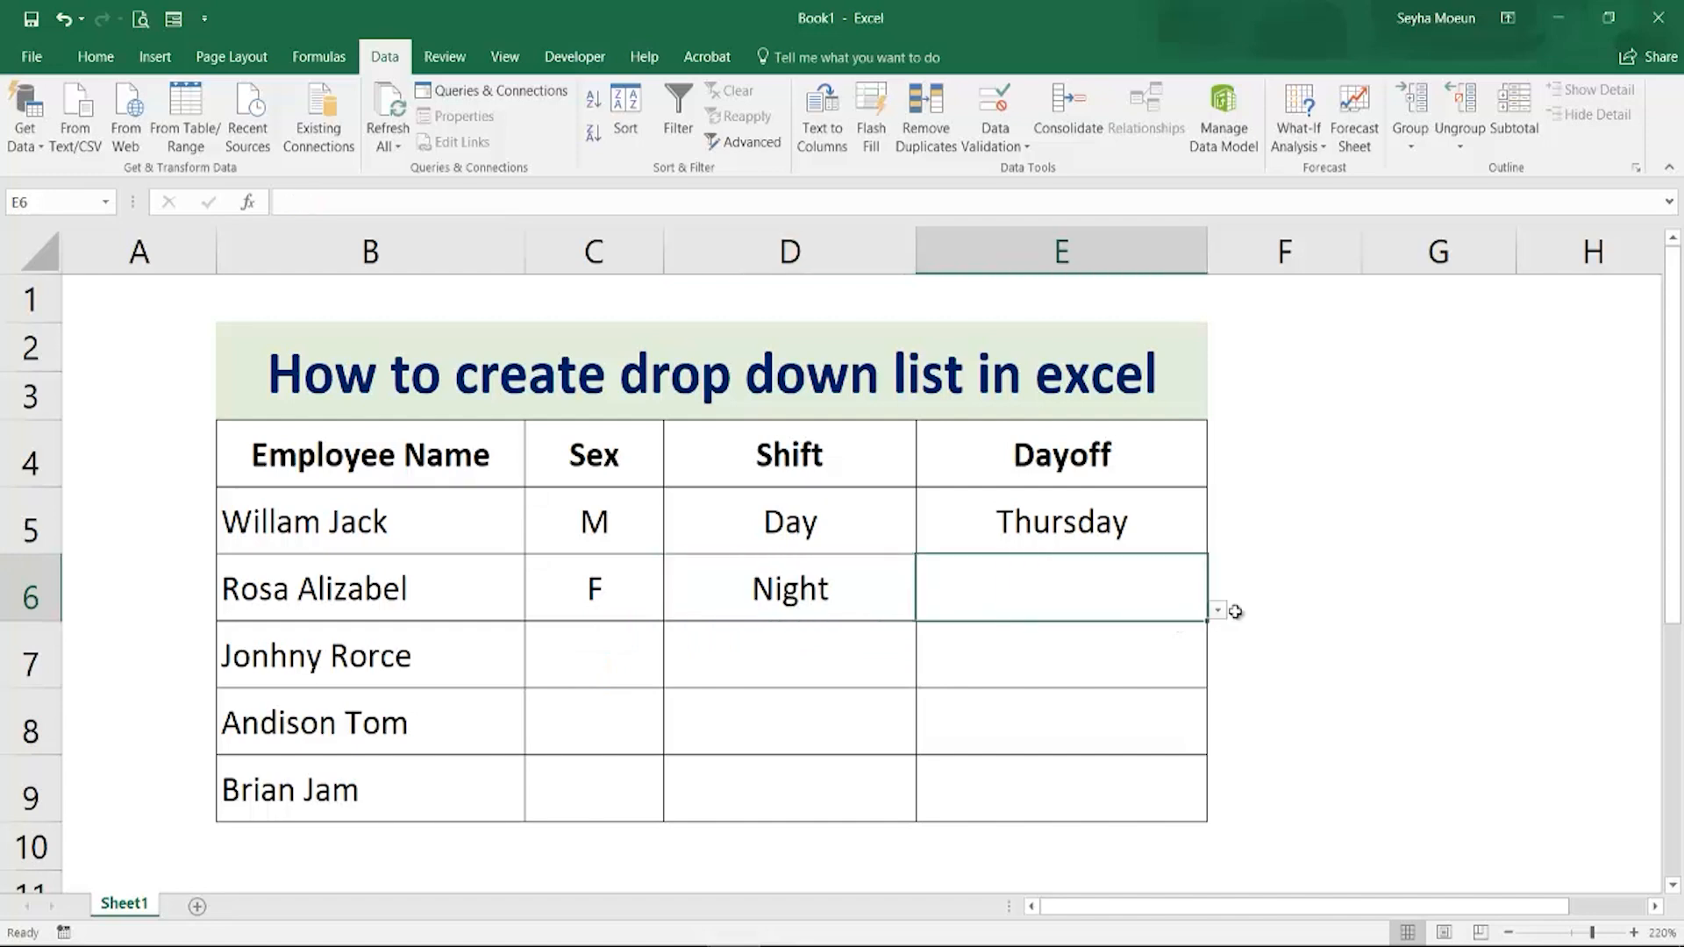
left_click(1218, 612)
left_click(963, 639)
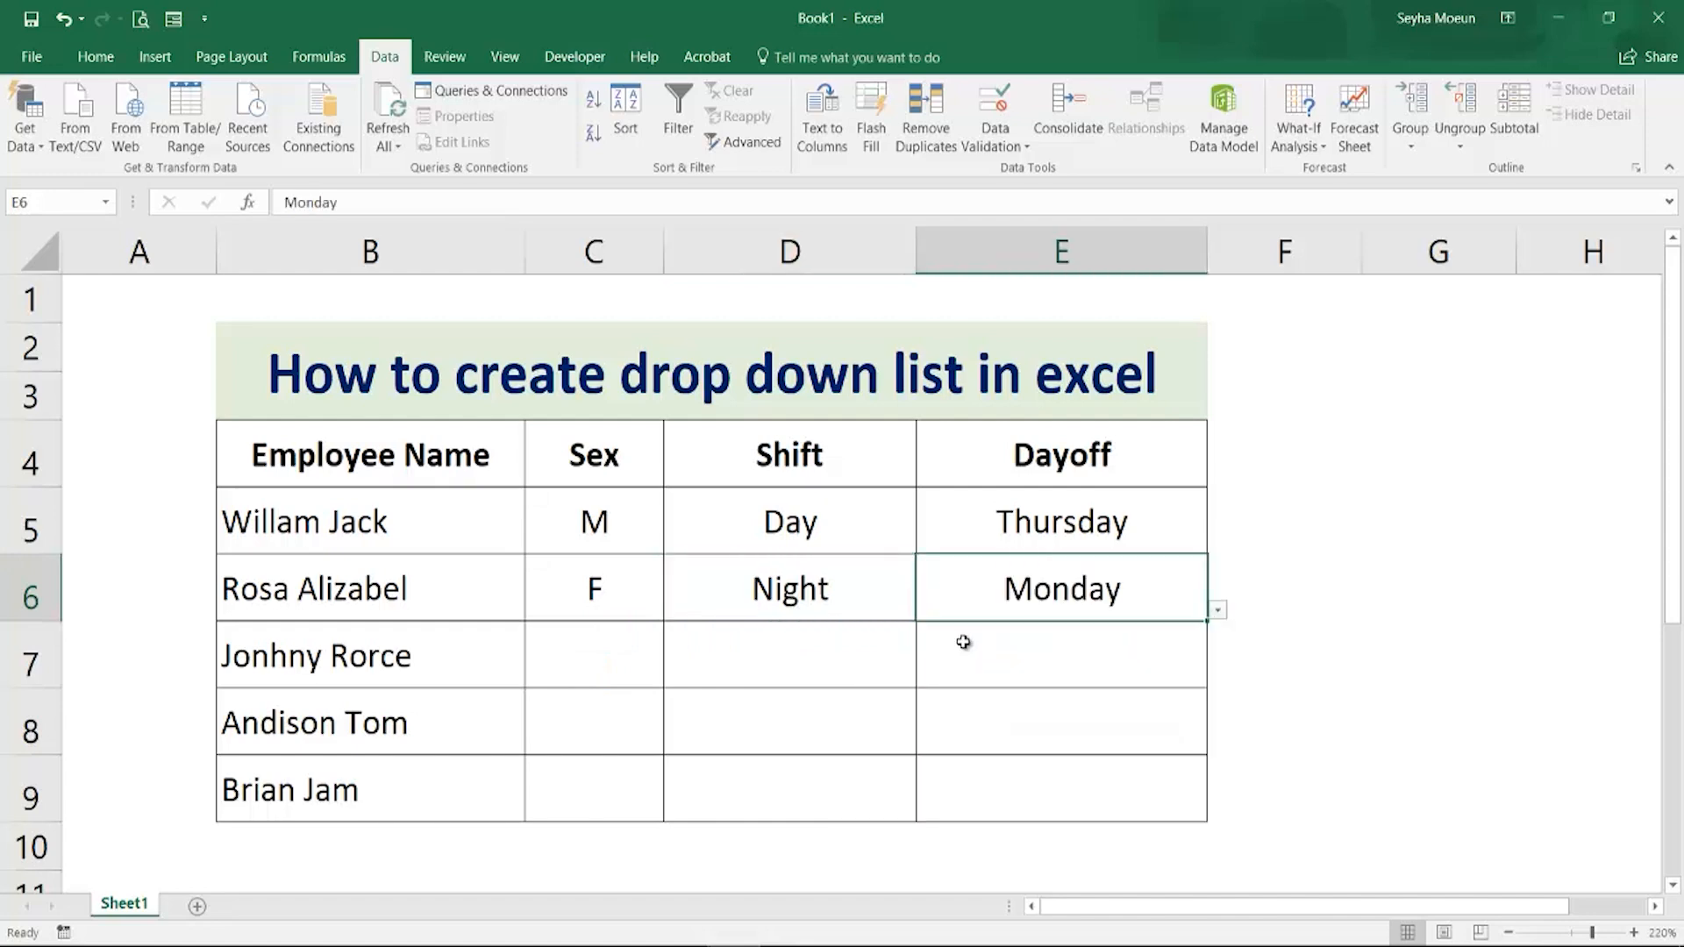
left_click(644, 671)
left_click(675, 680)
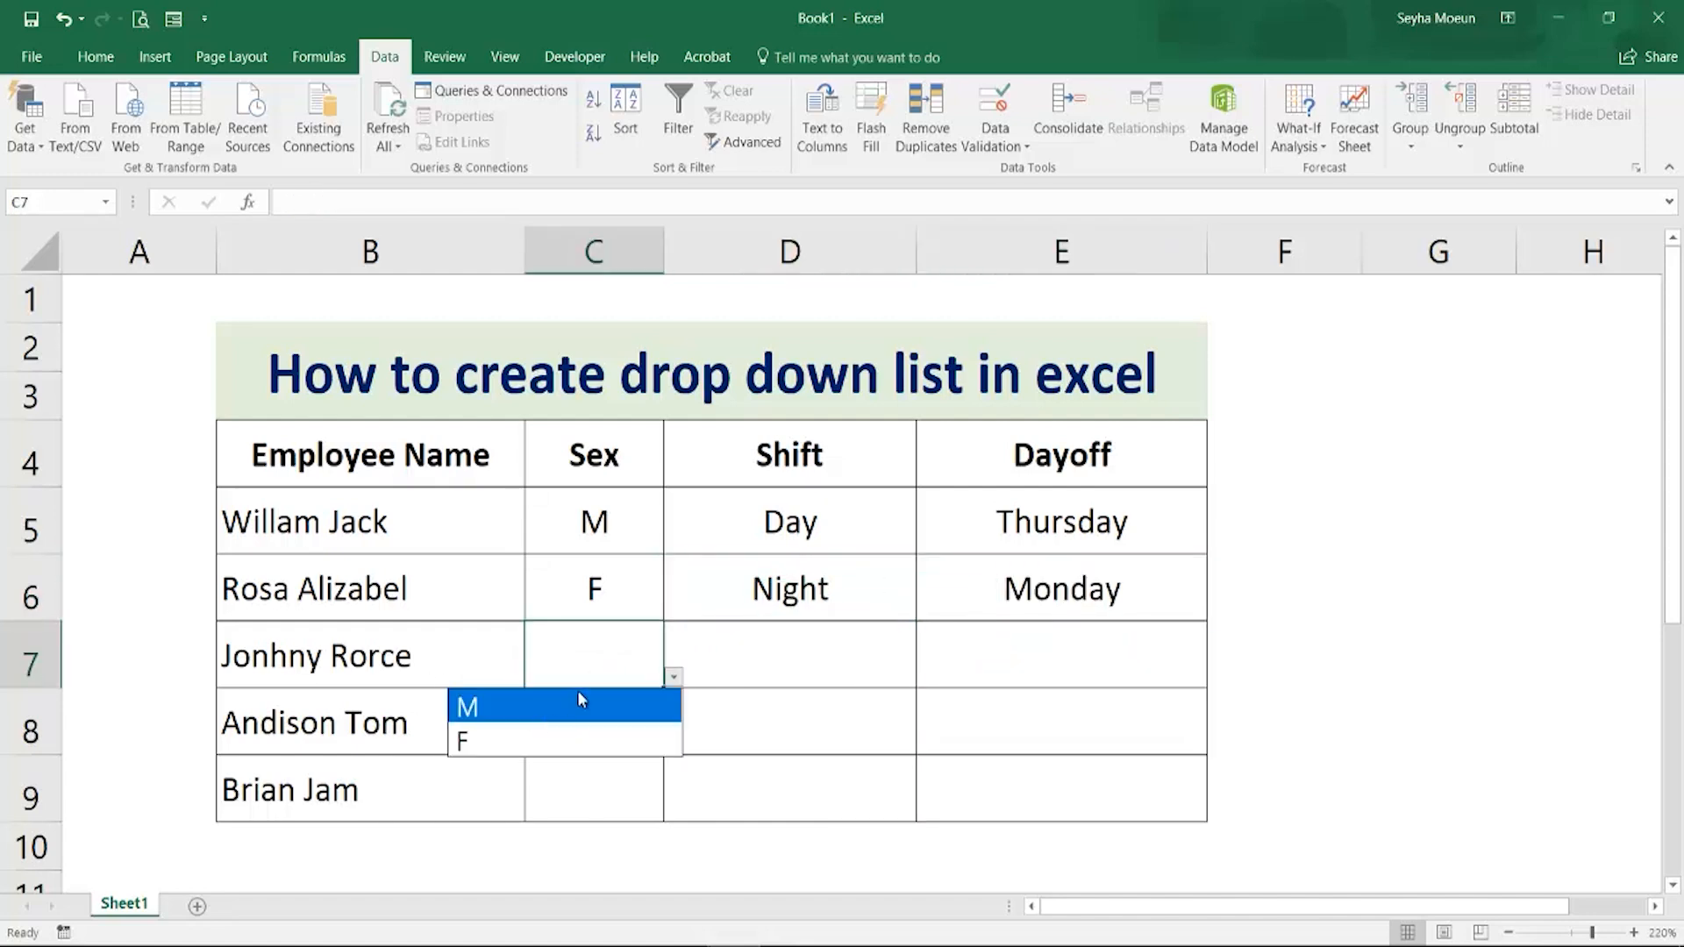
left_click(552, 706)
left_click(780, 671)
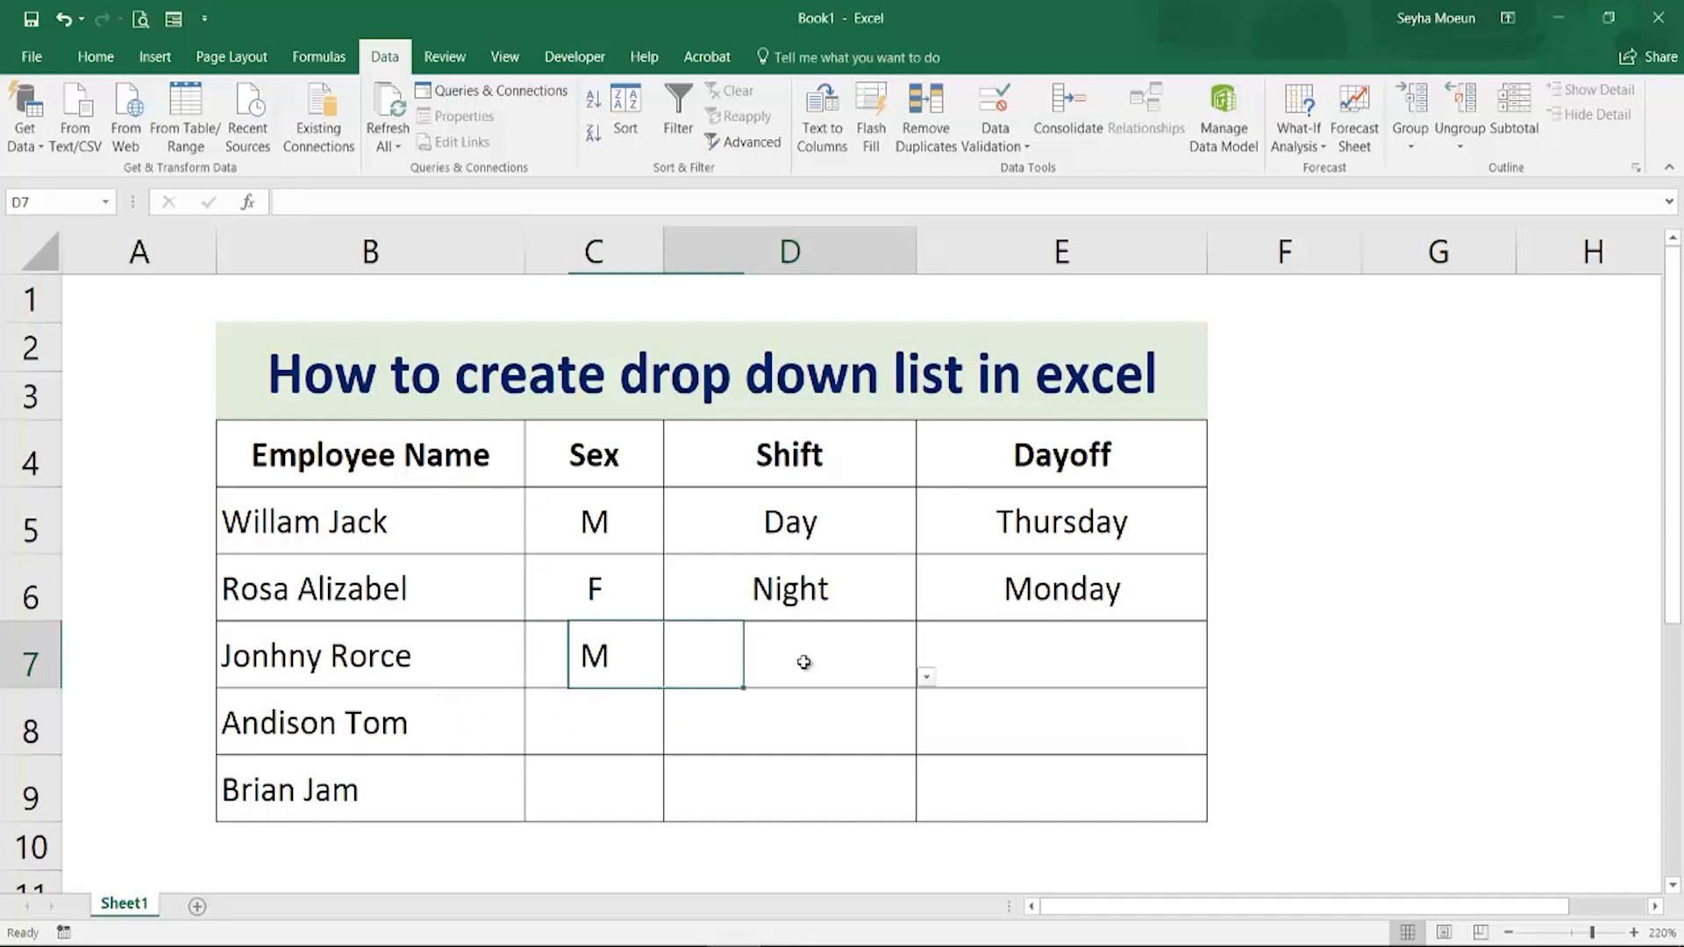
left_click(925, 677)
left_click(842, 739)
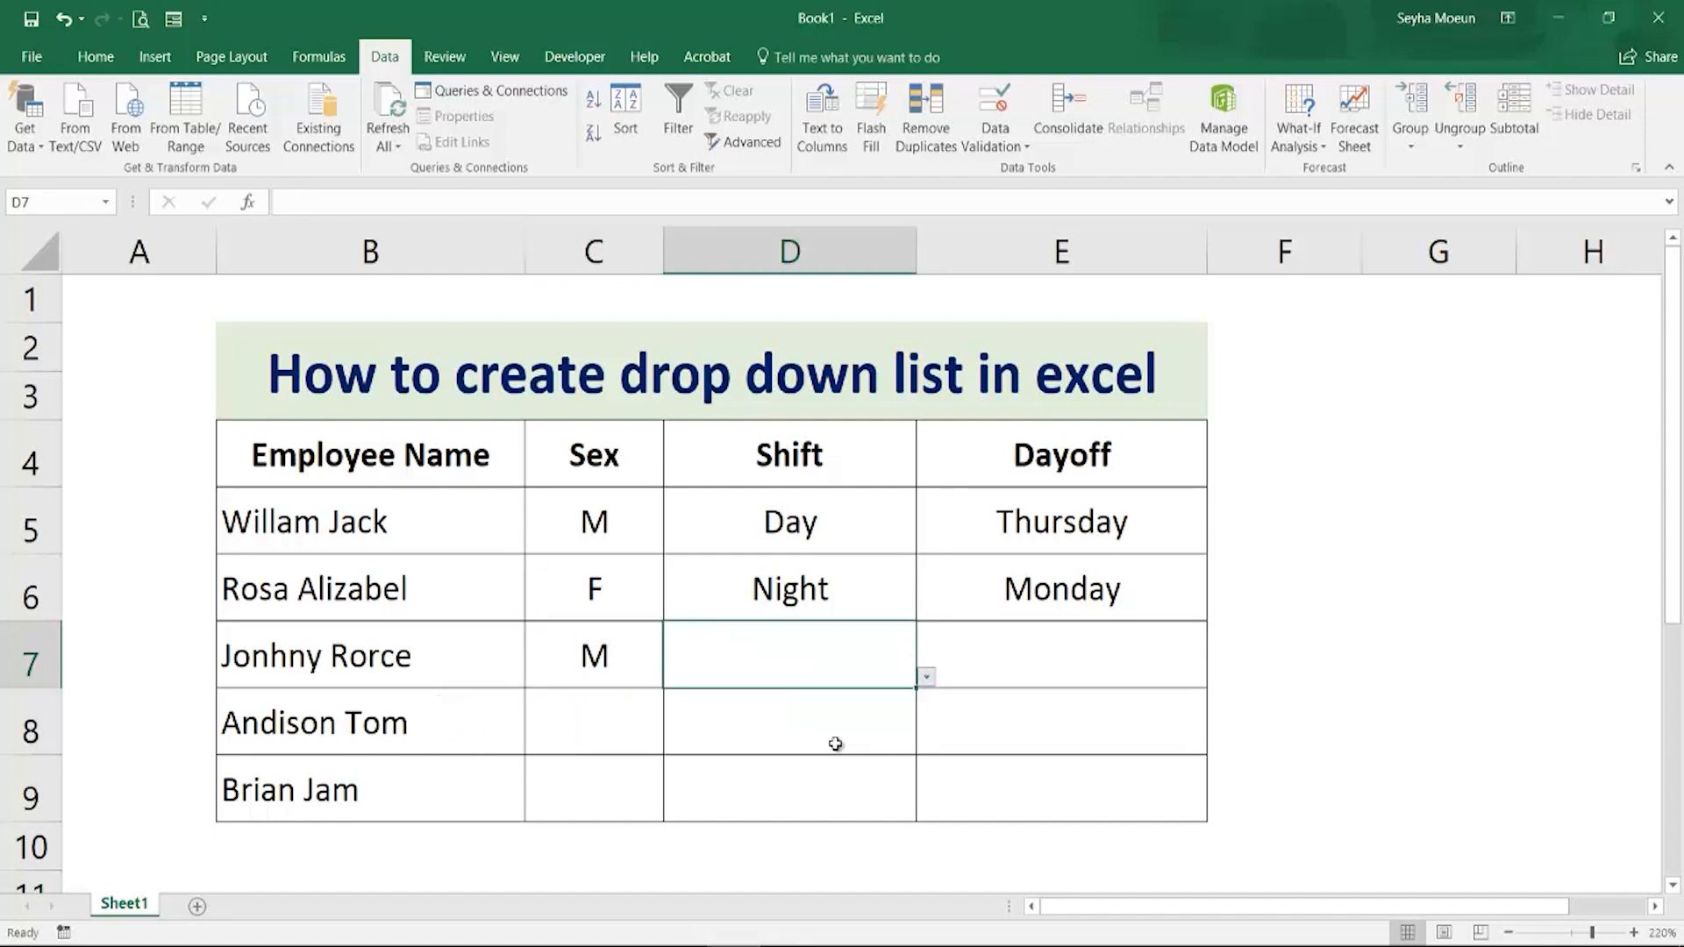
left_click(1063, 664)
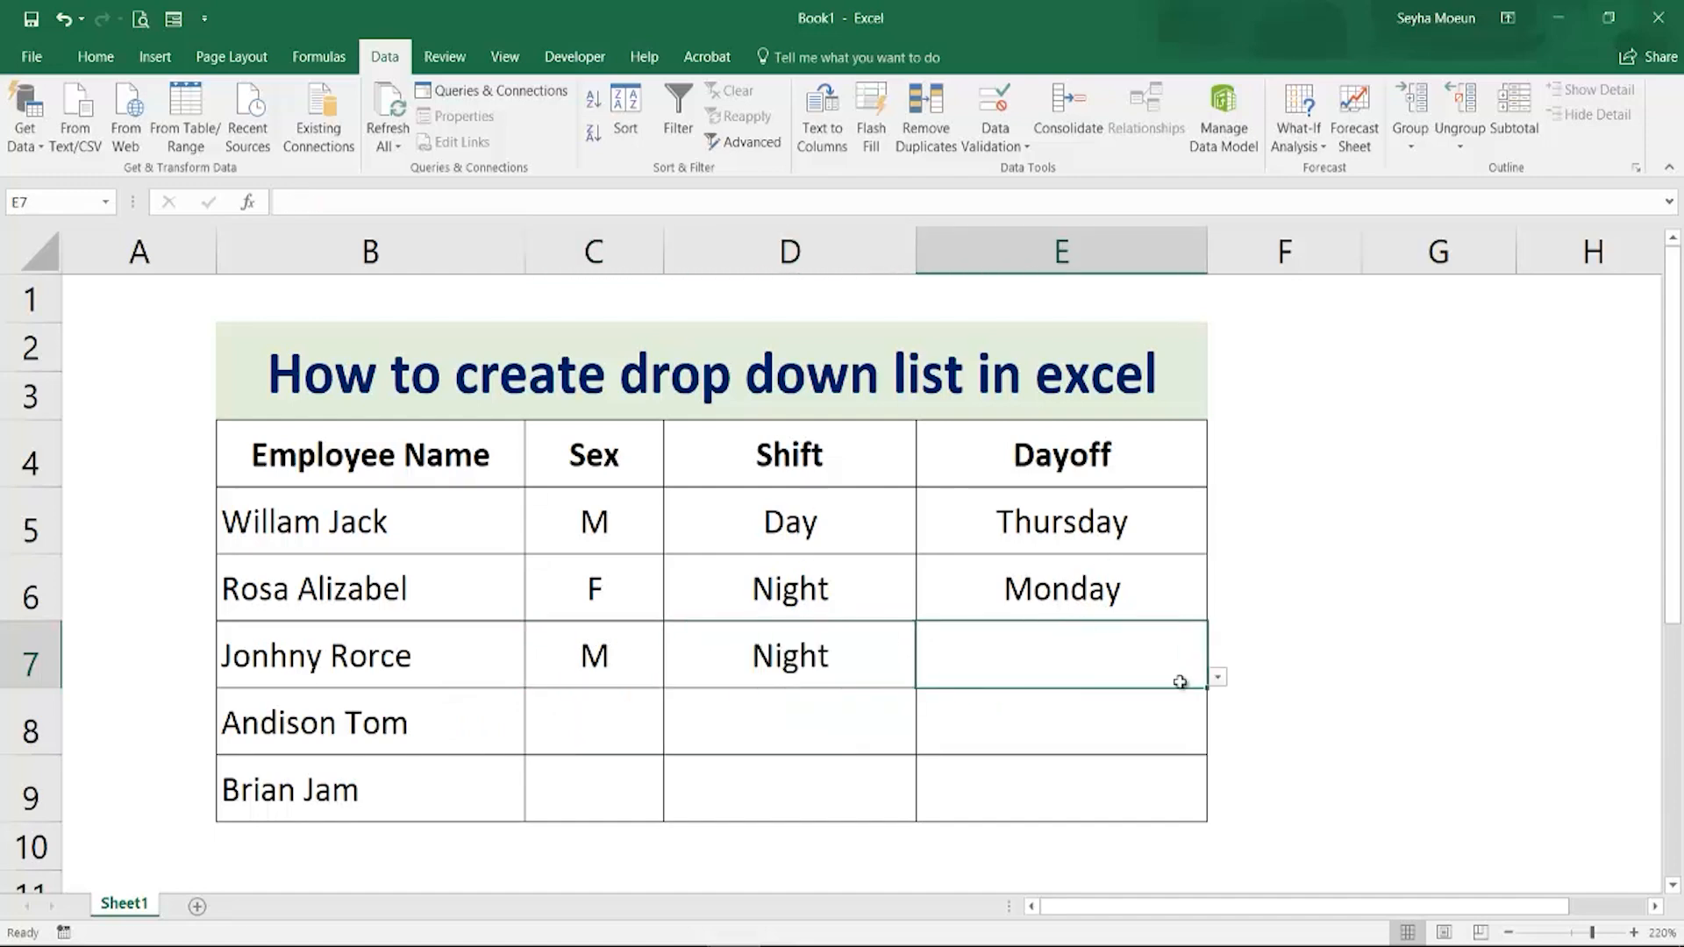
left_click(1219, 680)
left_click(907, 874)
left_click(605, 721)
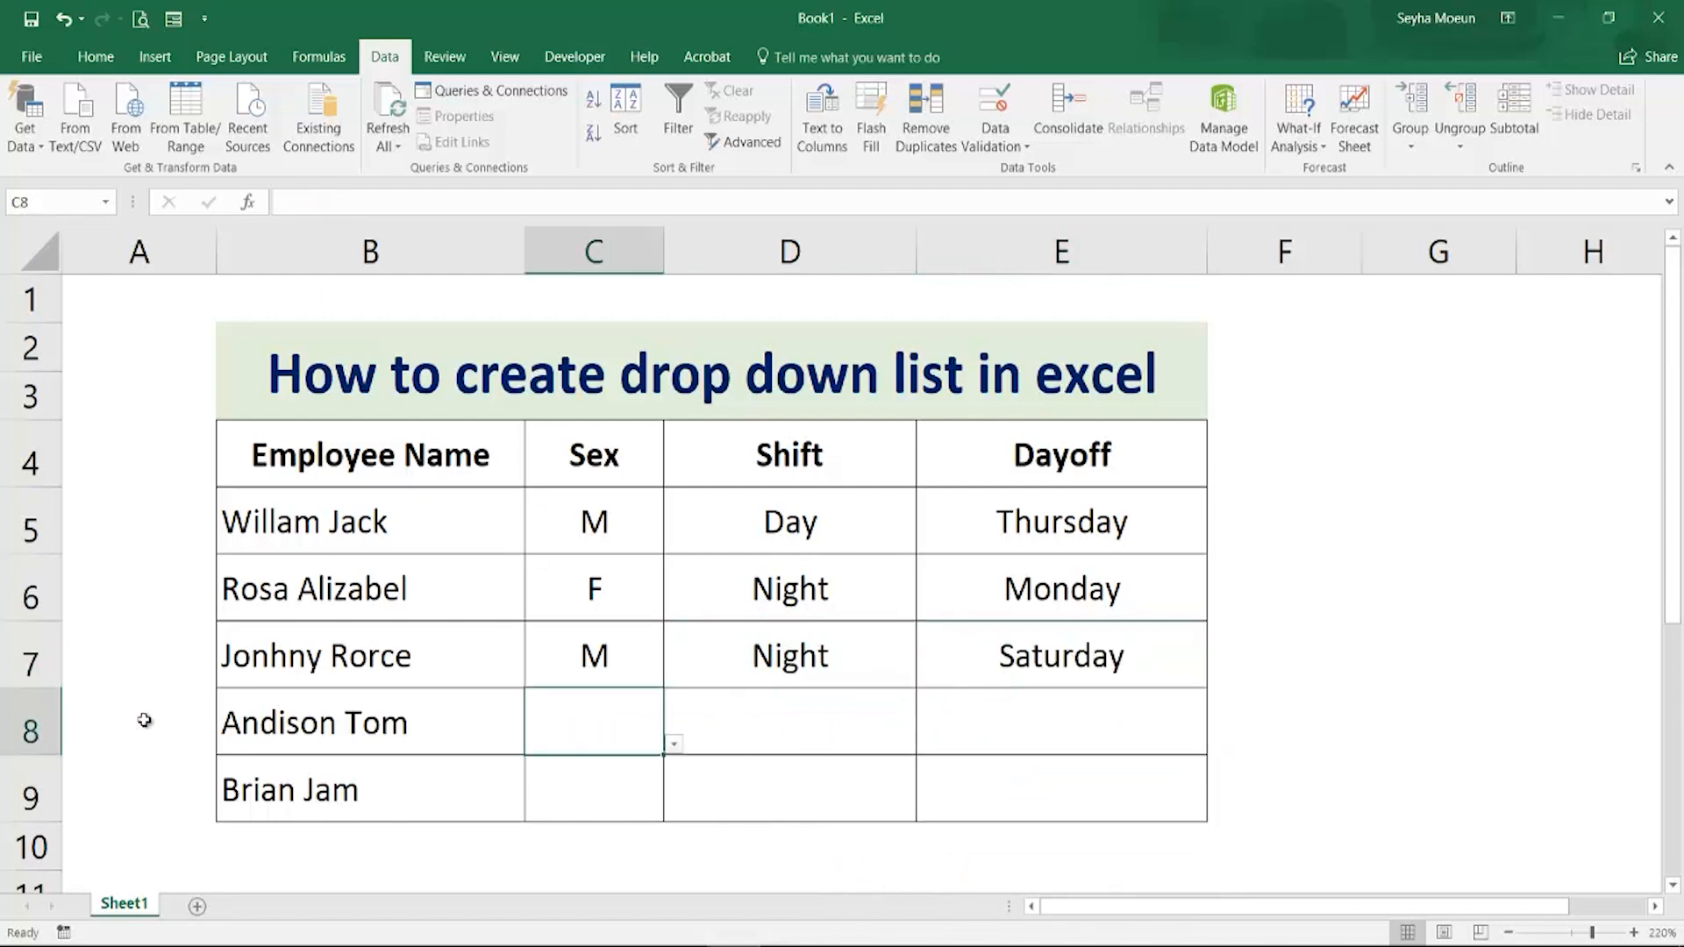
left_click(672, 746)
left_click(468, 774)
left_click(797, 699)
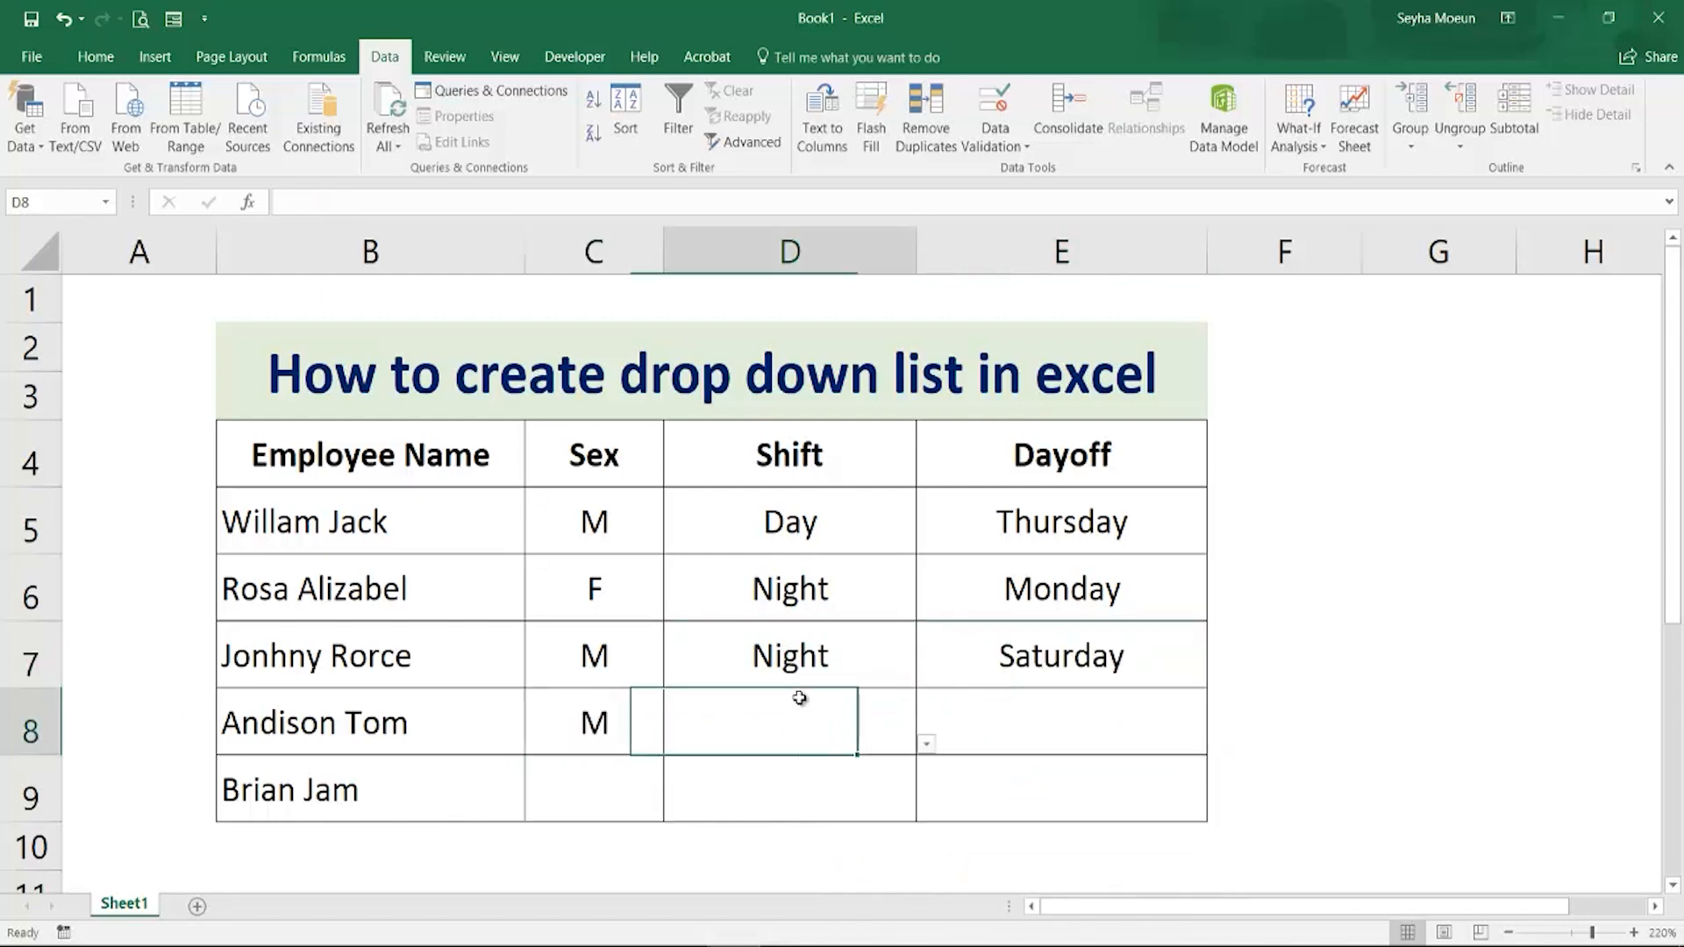
left_click(925, 746)
left_click(739, 800)
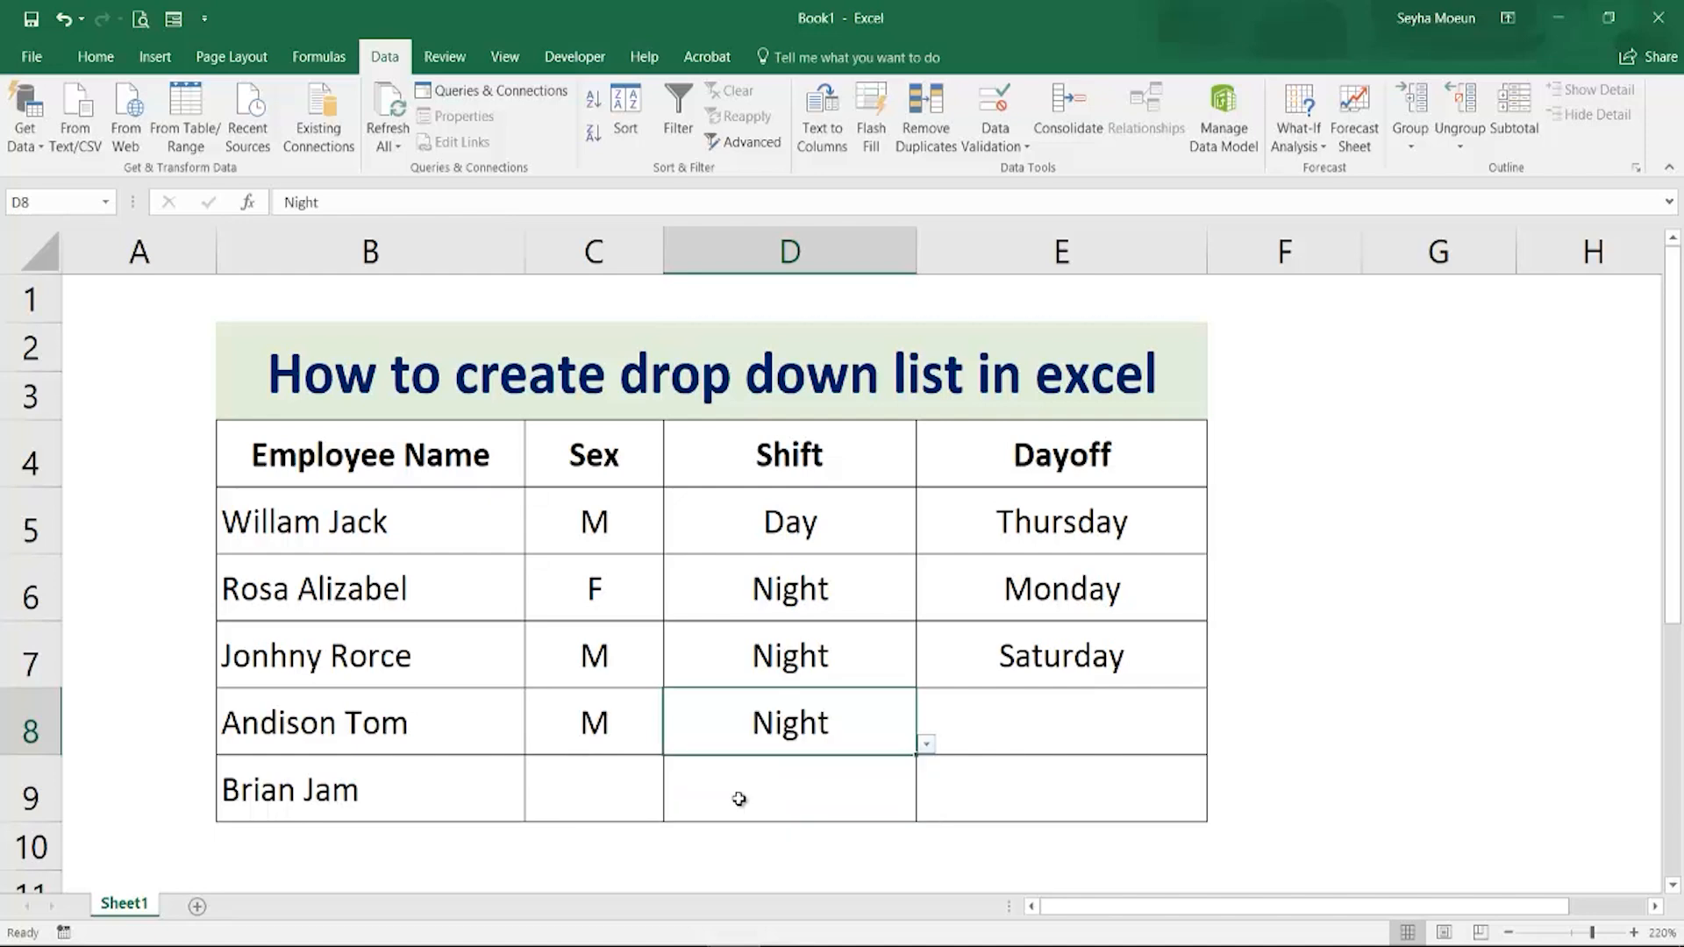
left_click(1085, 734)
left_click(1218, 745)
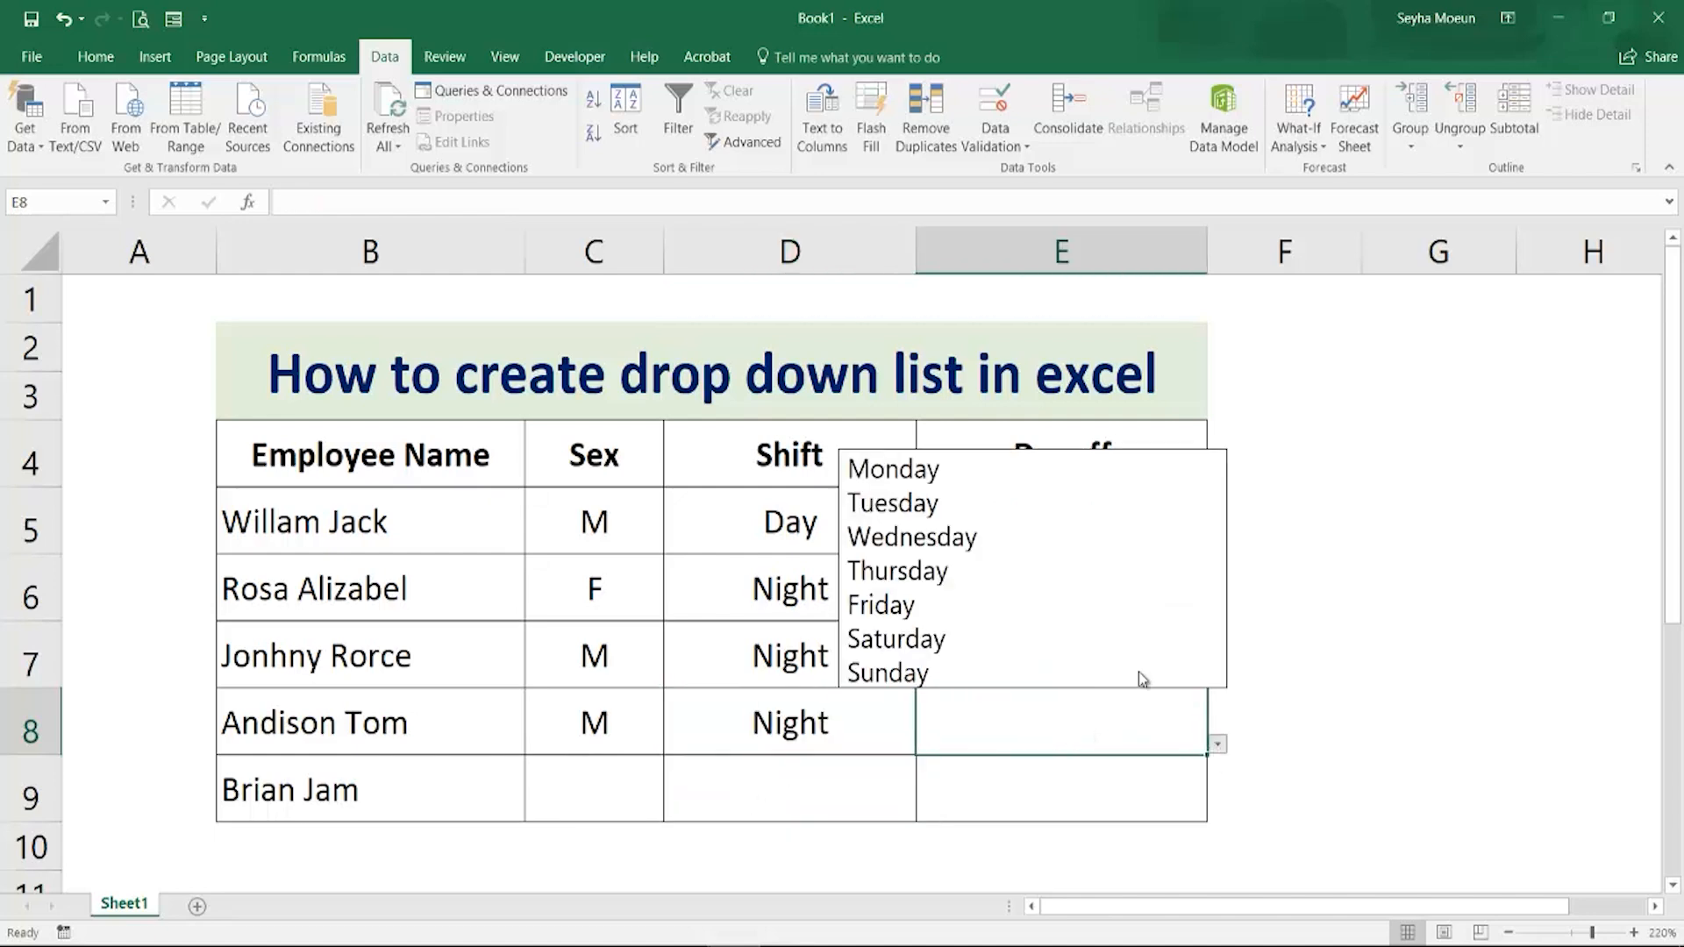
left_click(1044, 481)
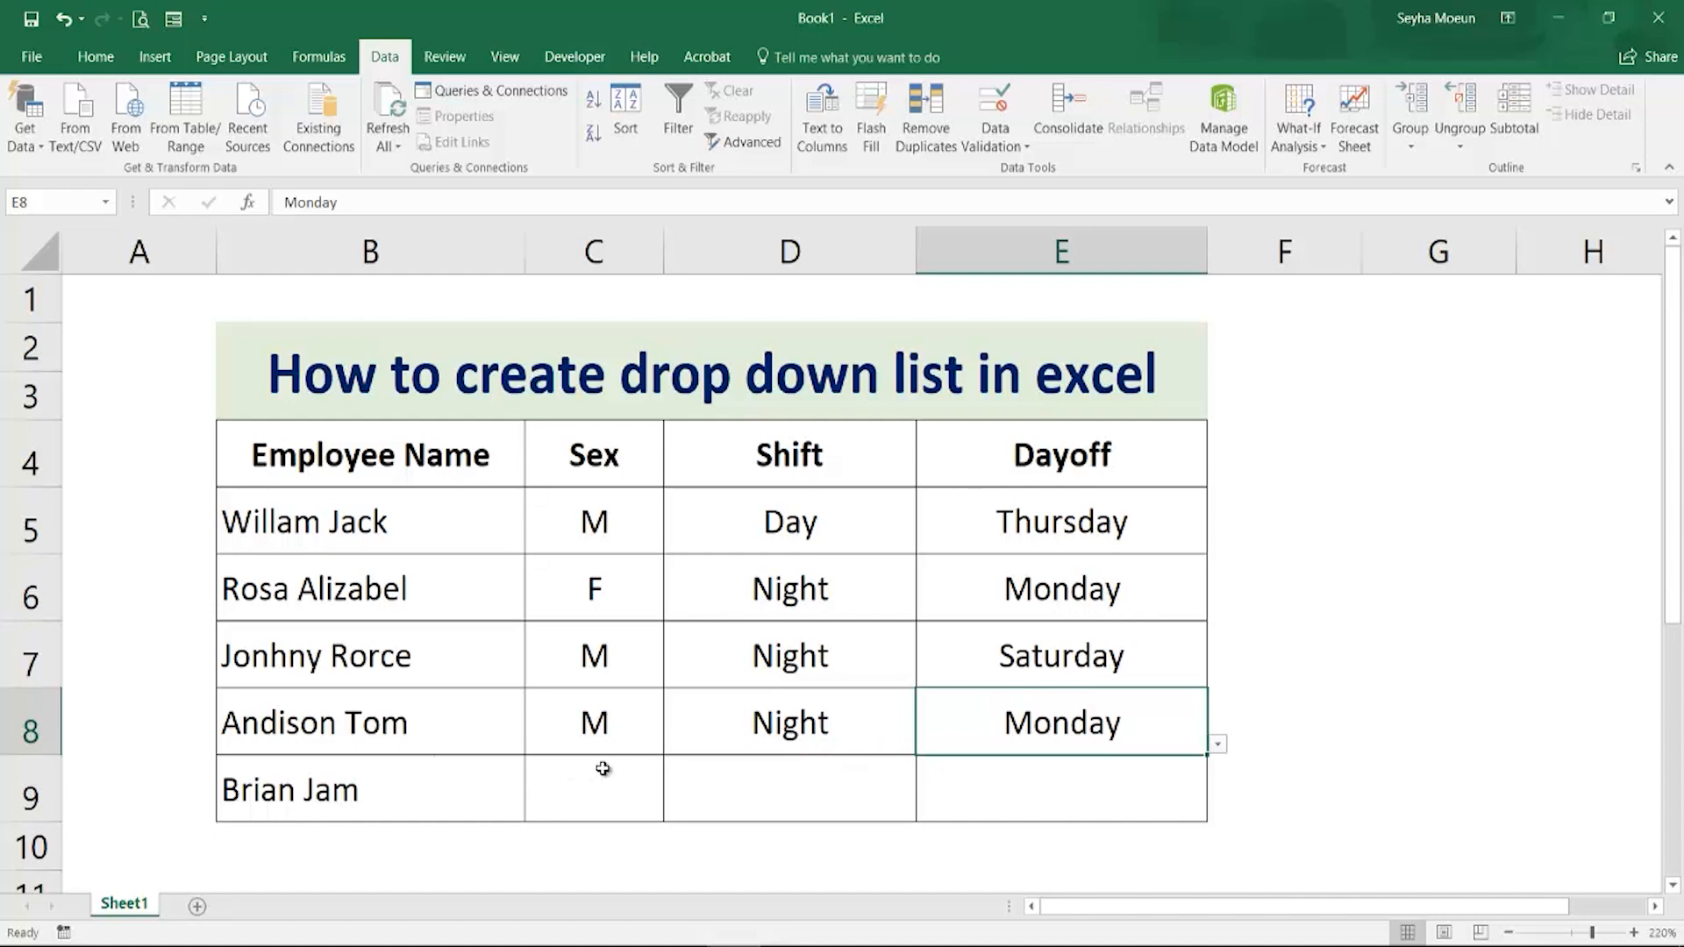
left_click(637, 780)
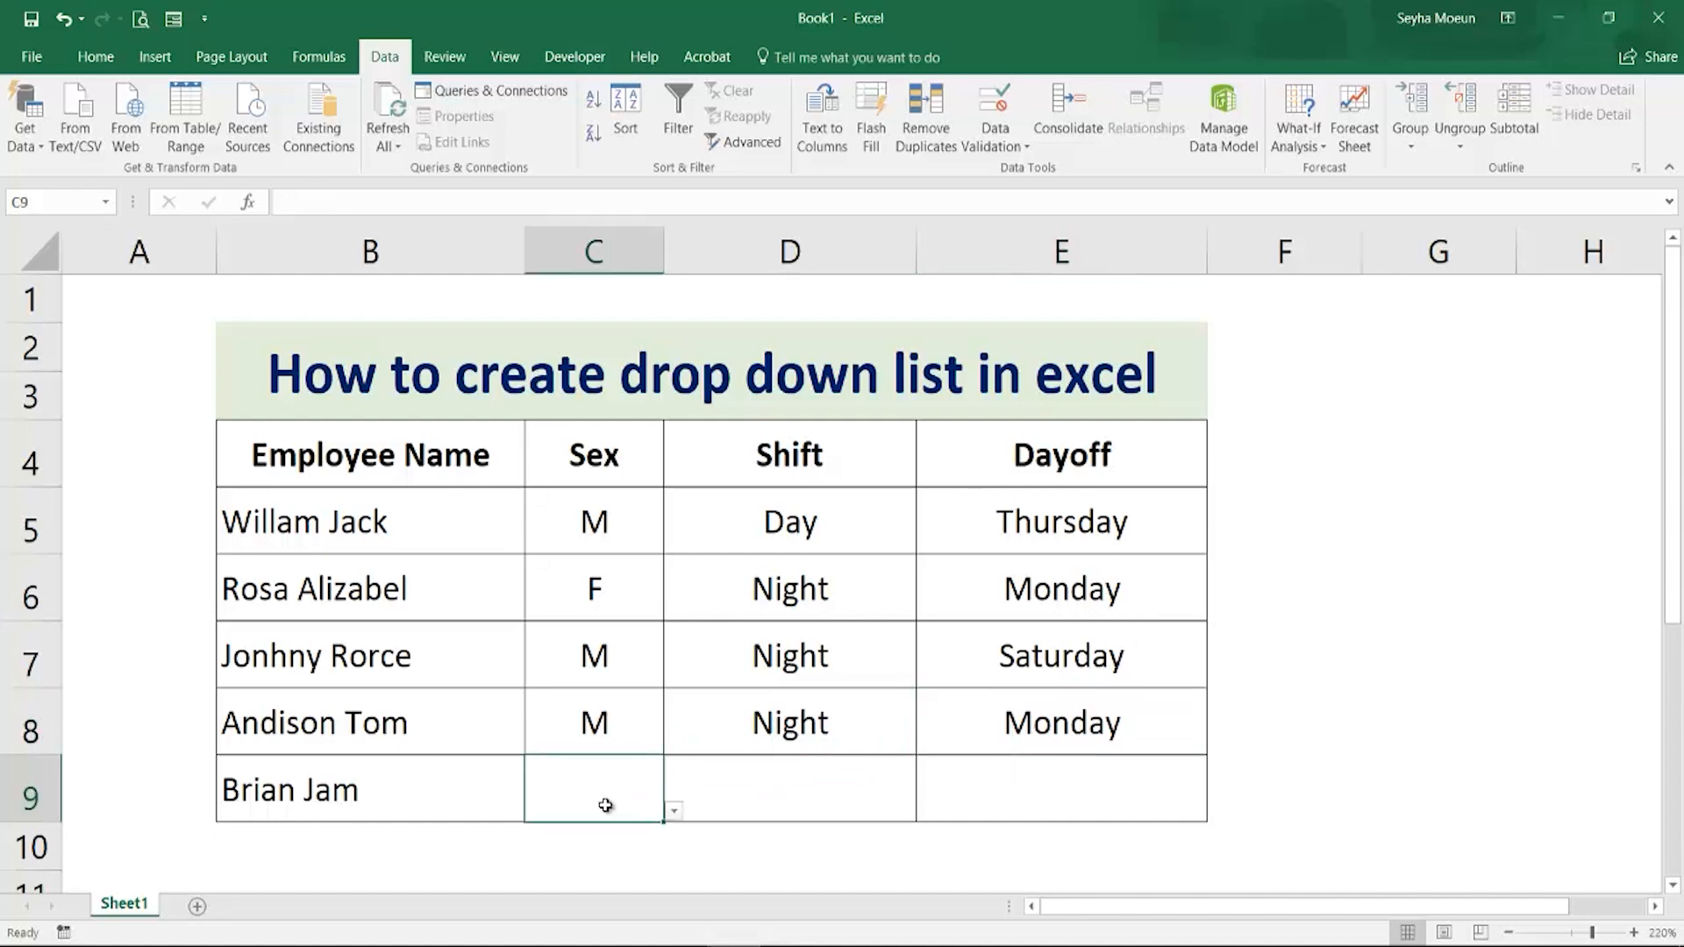
left_click(672, 812)
left_click(579, 840)
left_click(770, 778)
left_click(922, 811)
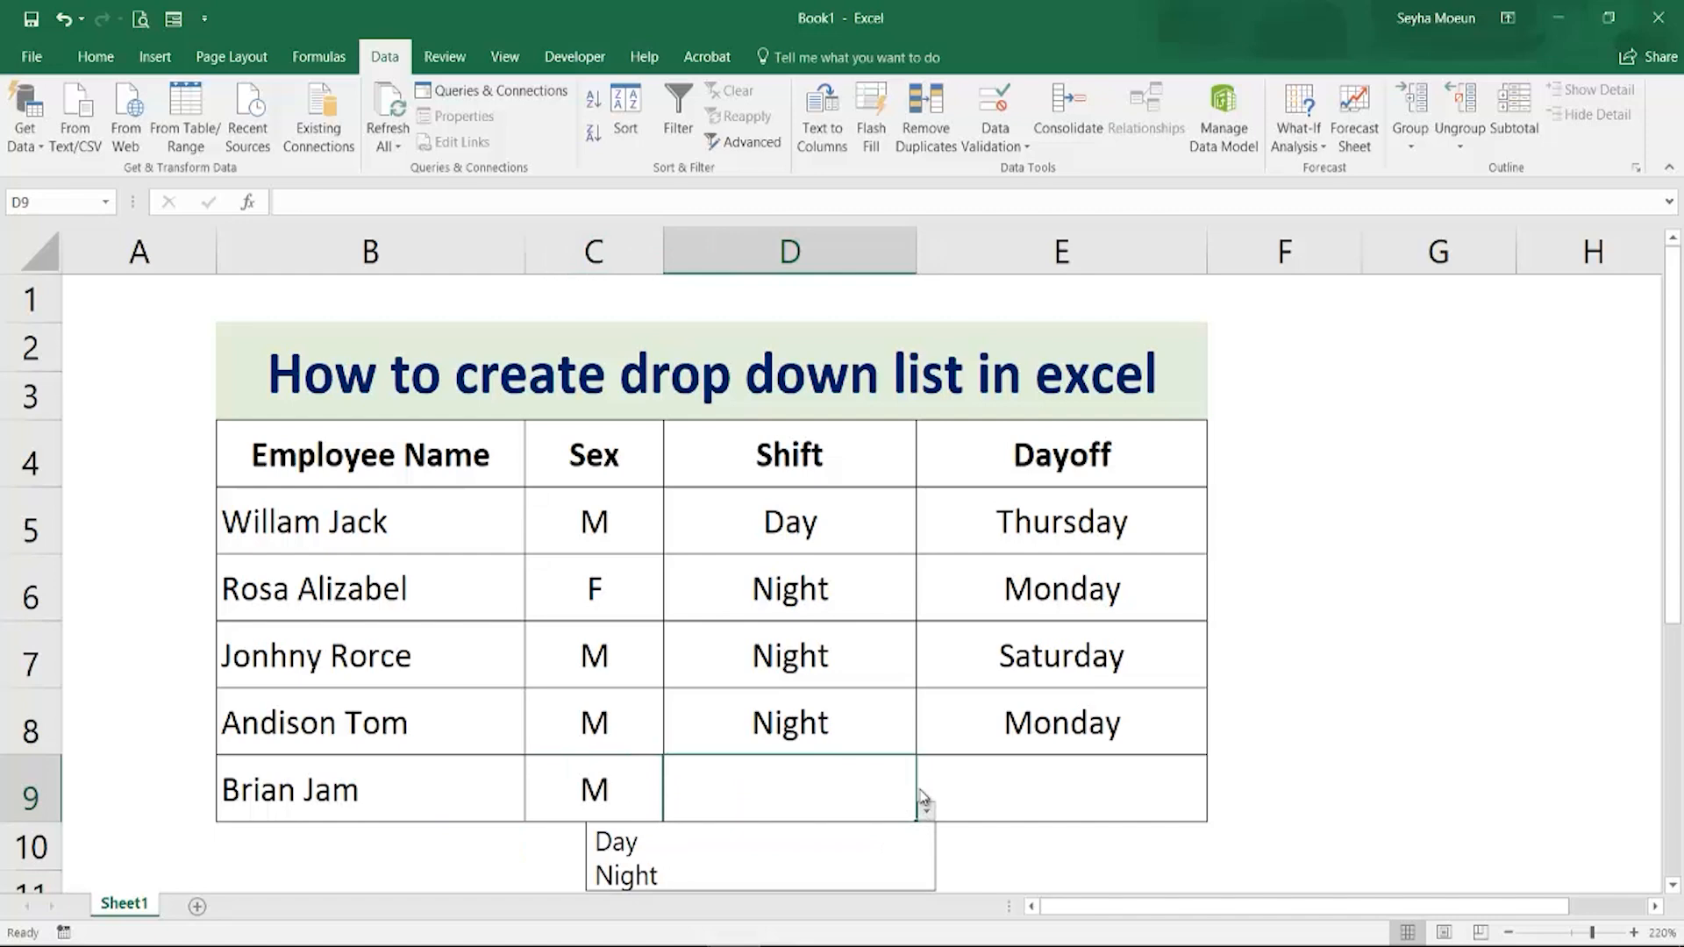
left_click(646, 844)
left_click(1057, 778)
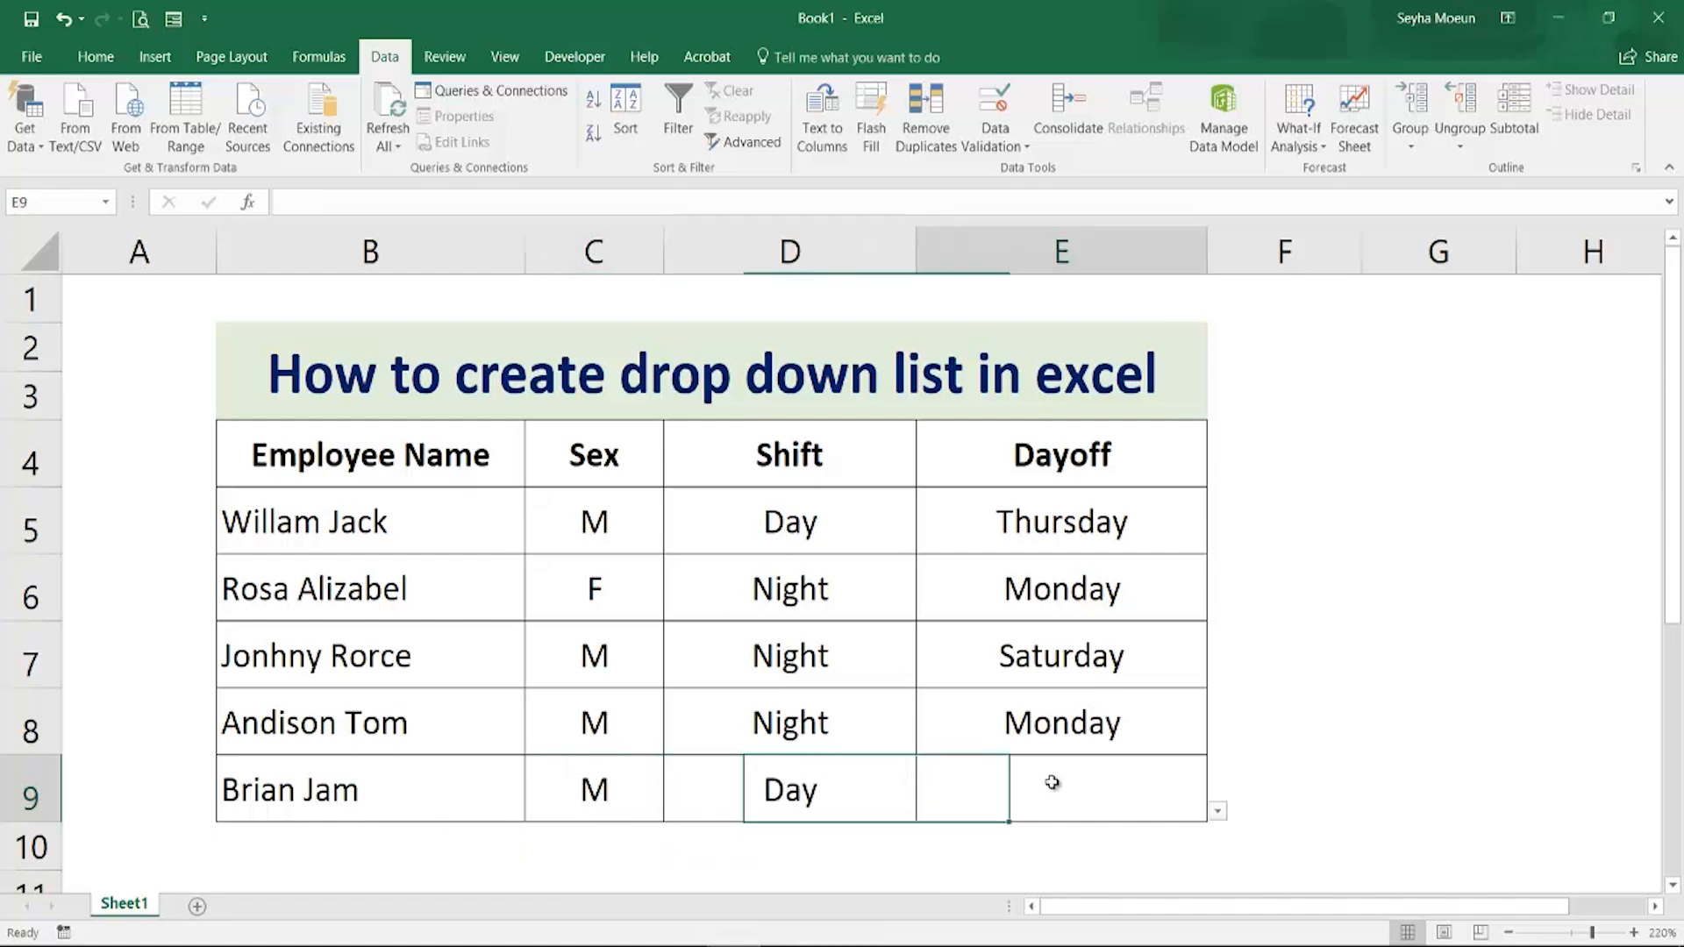
left_click(1219, 812)
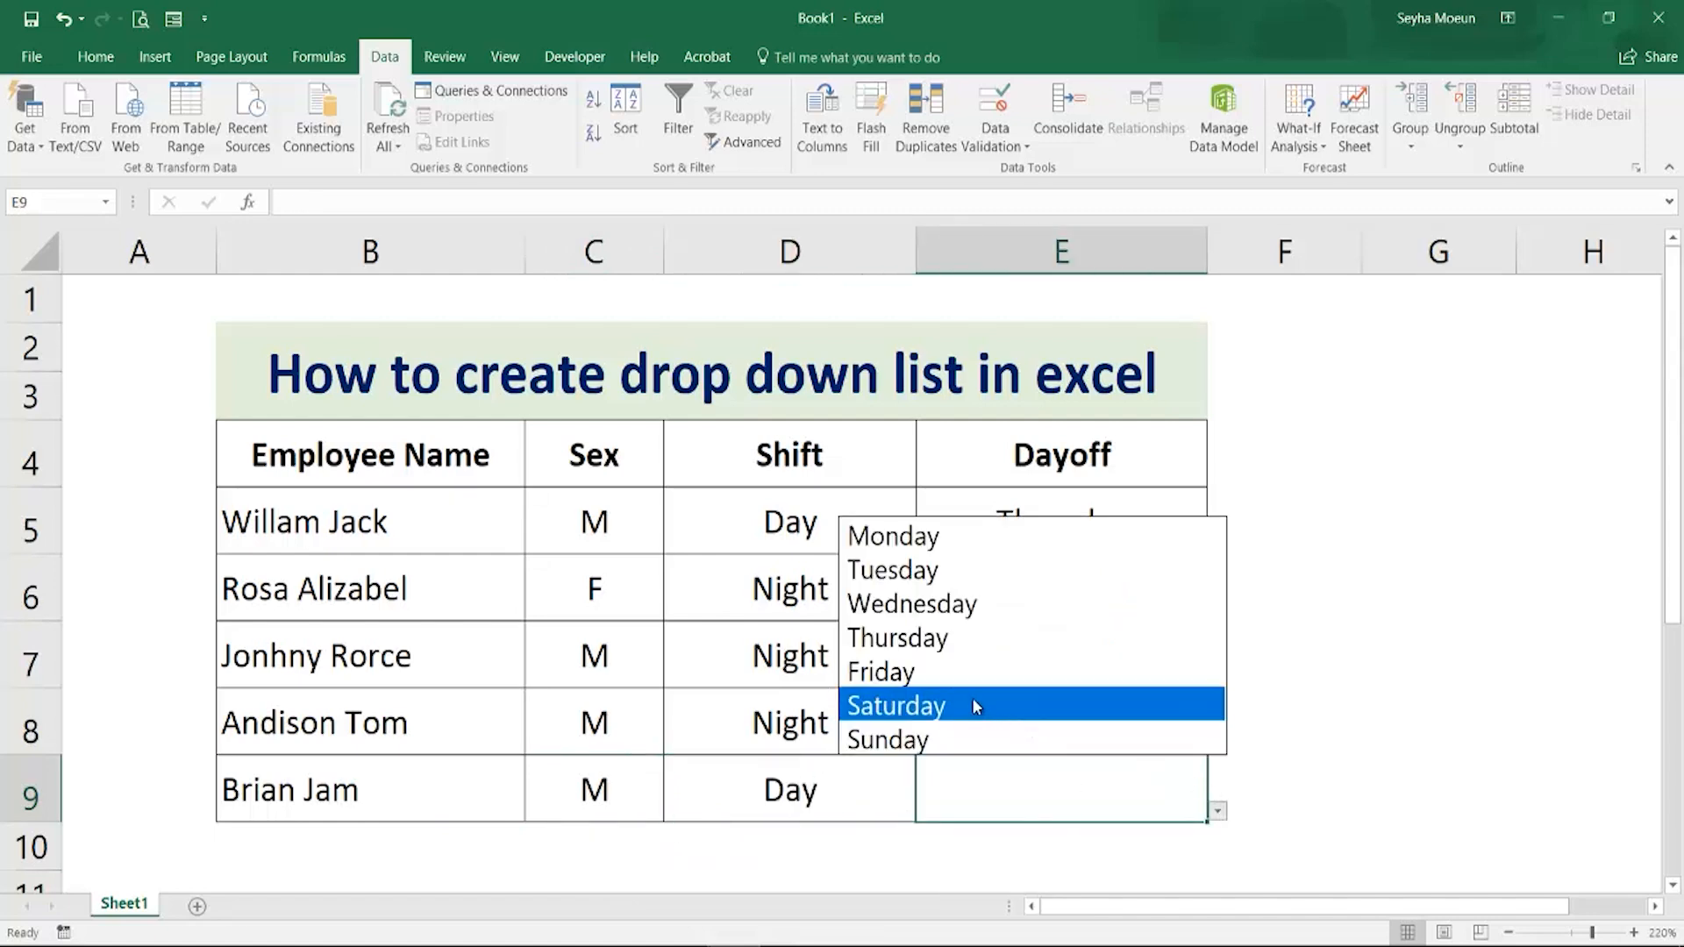
left_click(978, 673)
left_click(1442, 818)
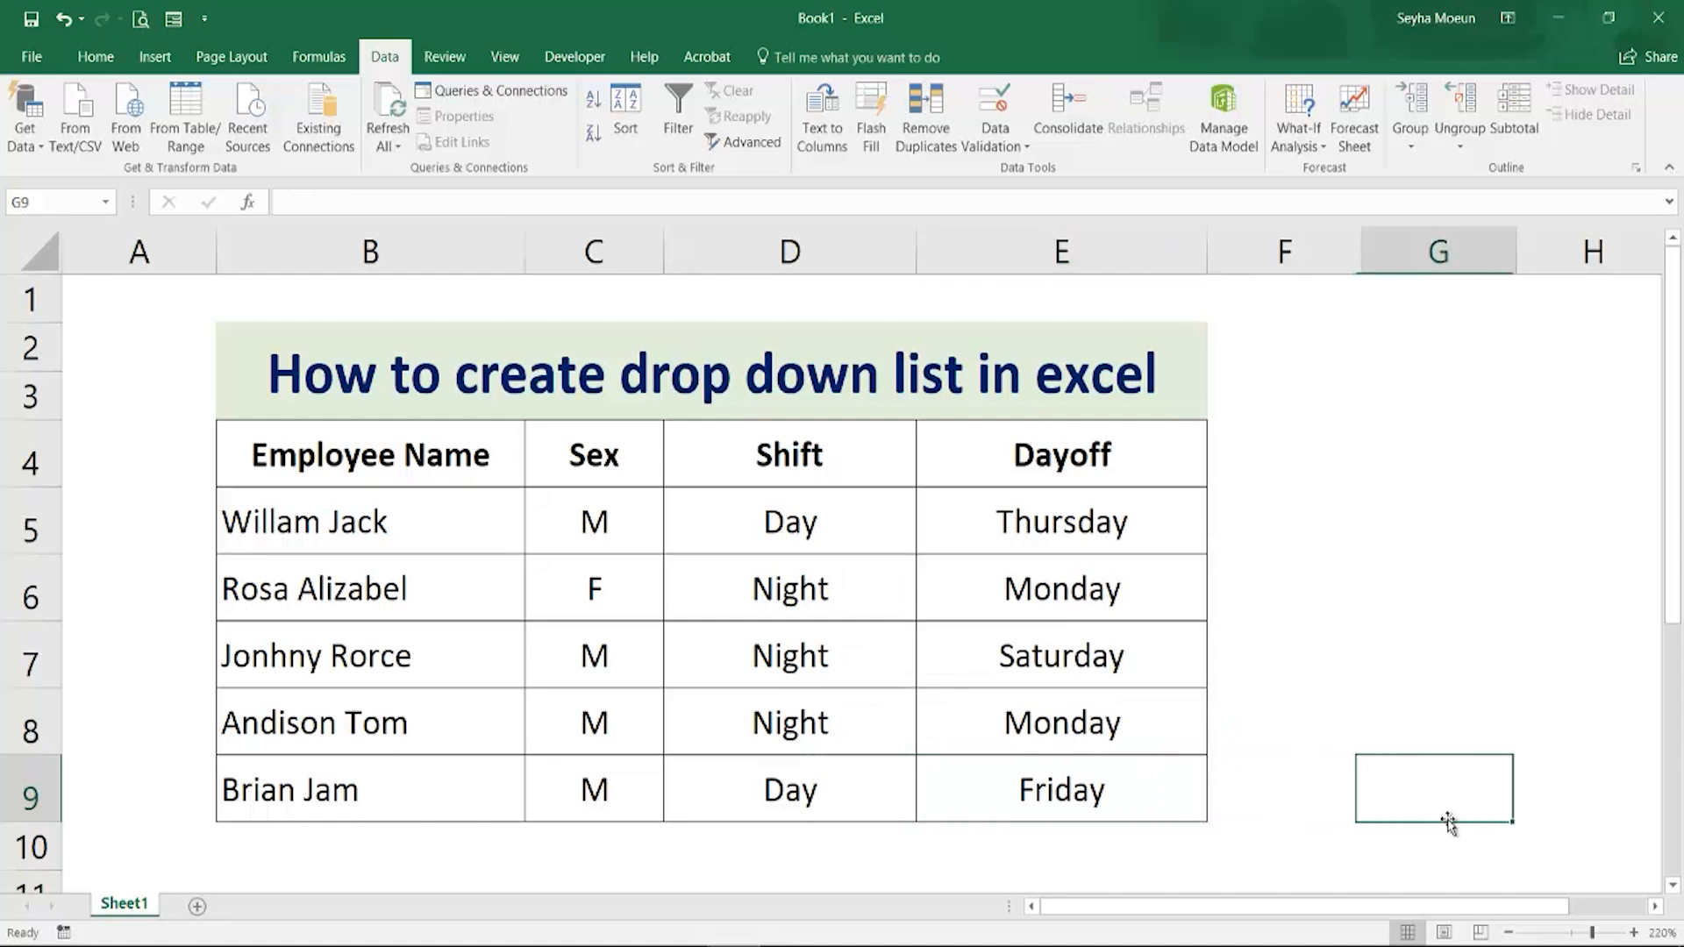